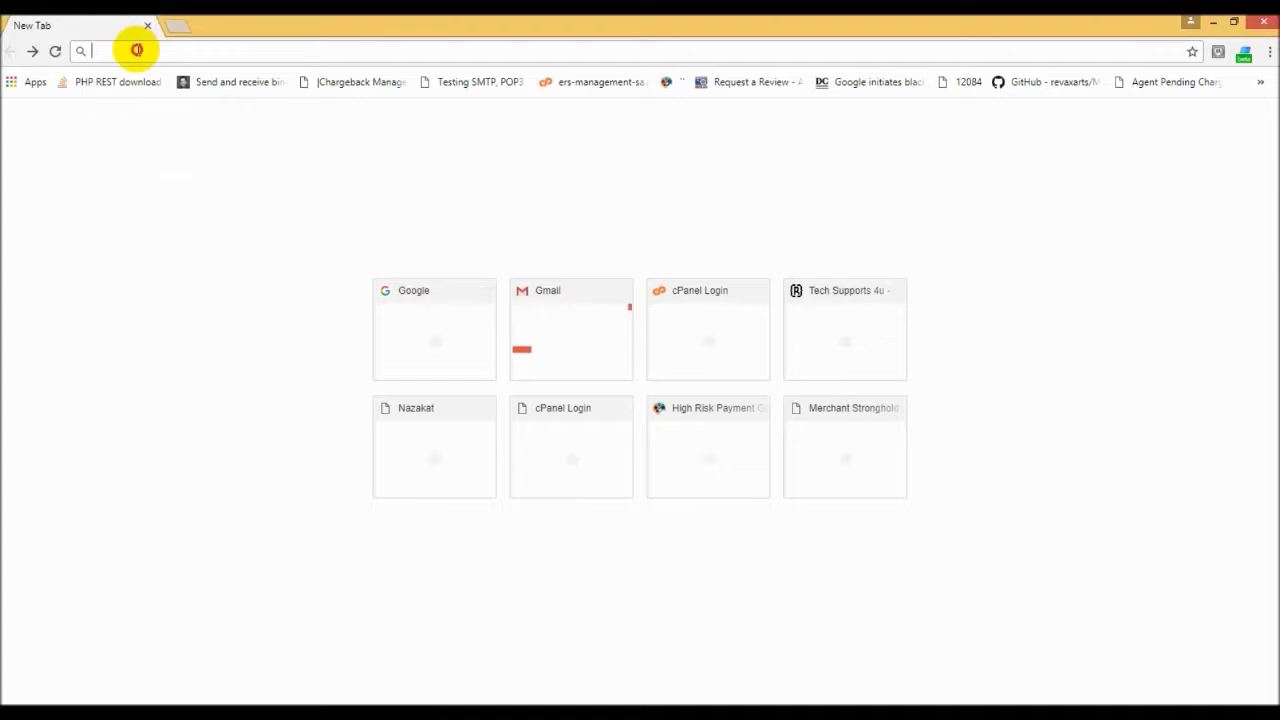
type("www.merchantstronghold.com")
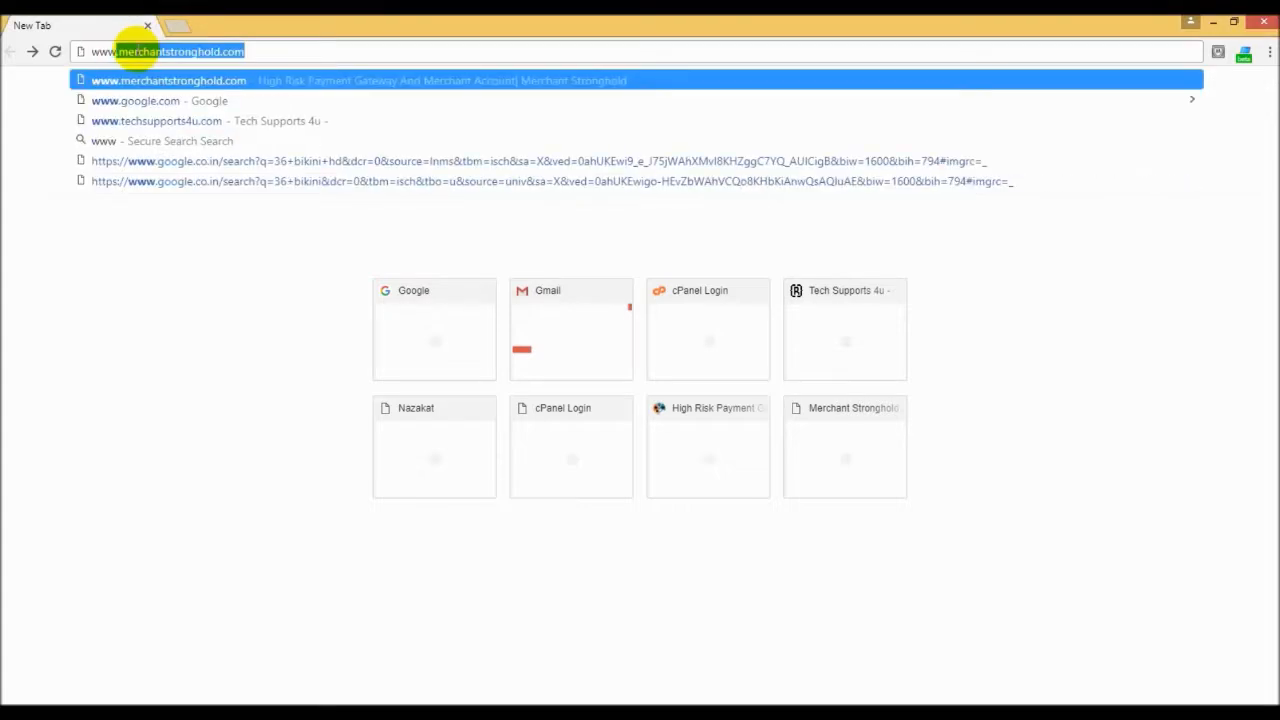
key("Return")
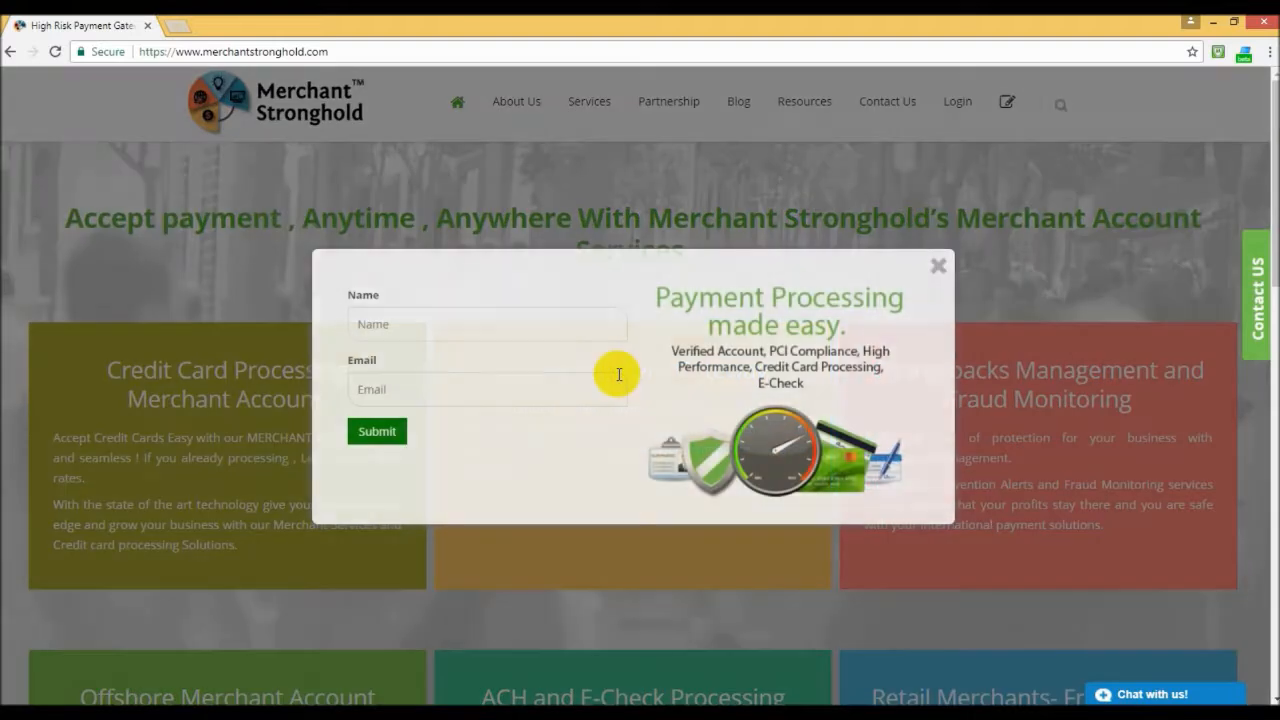
left_click(936, 265)
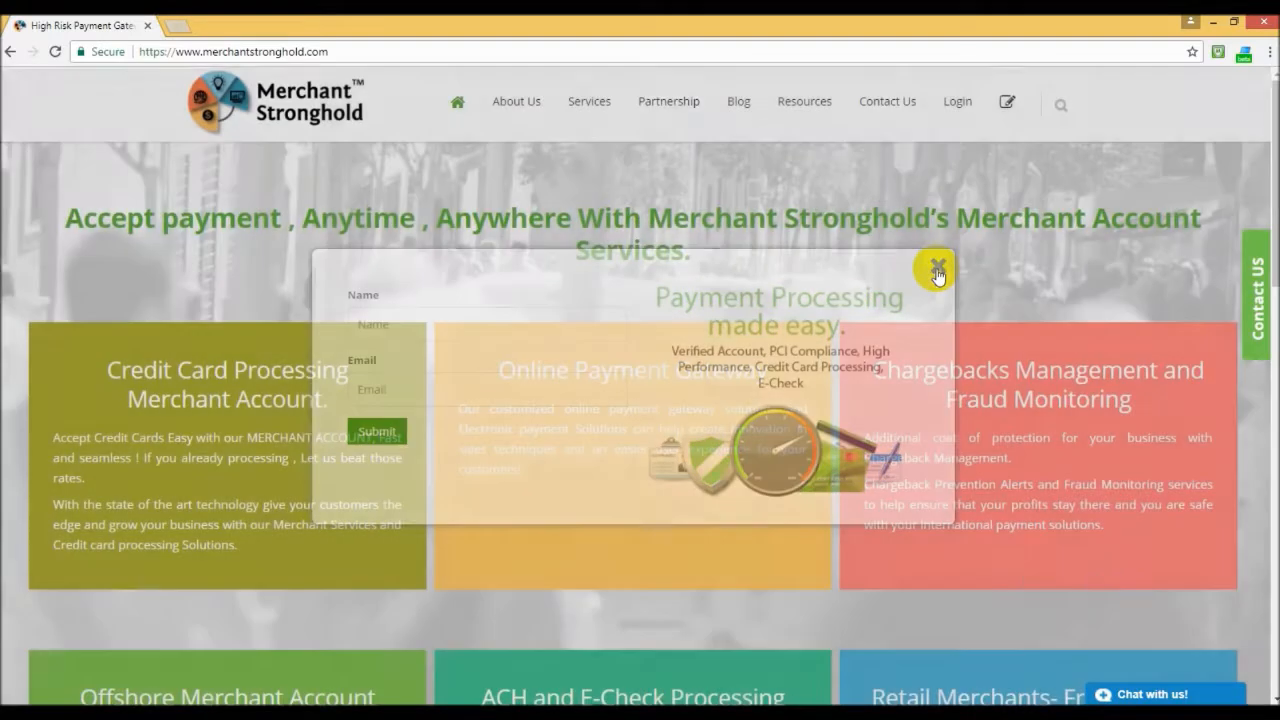
left_click(1010, 110)
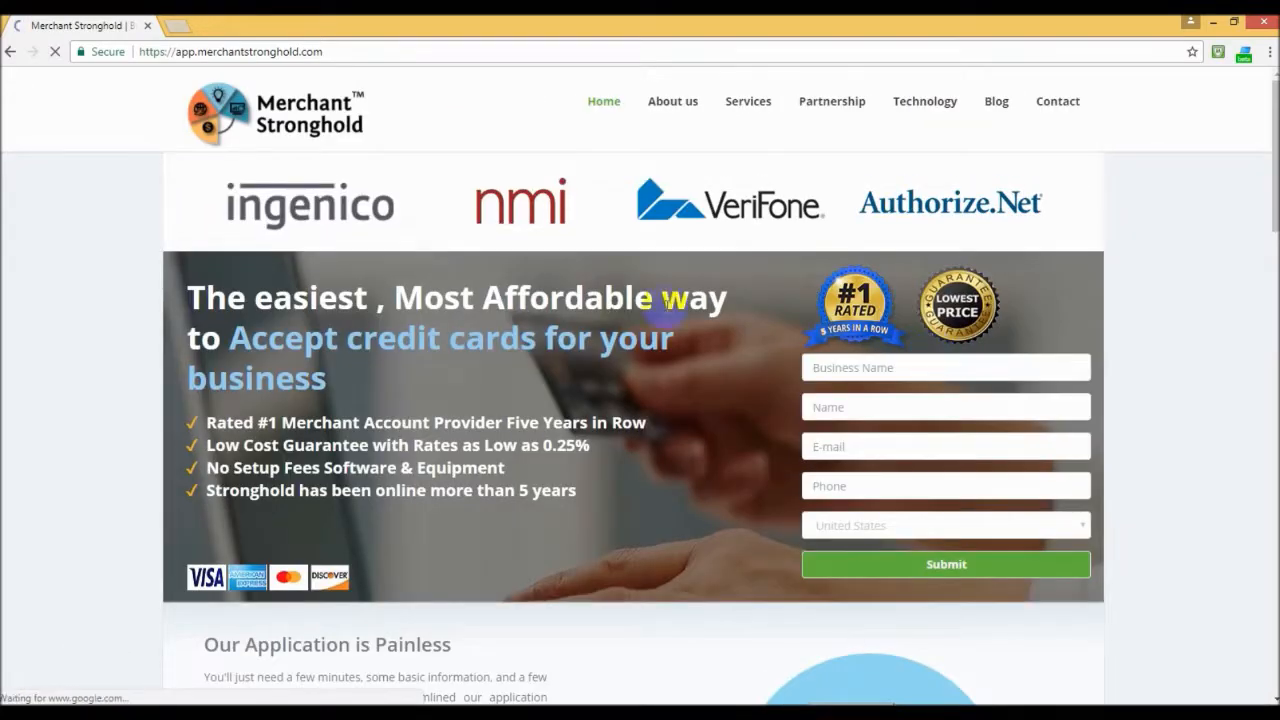
Step: Enter "ChargeBack Expertz LLC" as the business name in the application sign-up form
left_click(836, 368)
left_click(878, 366)
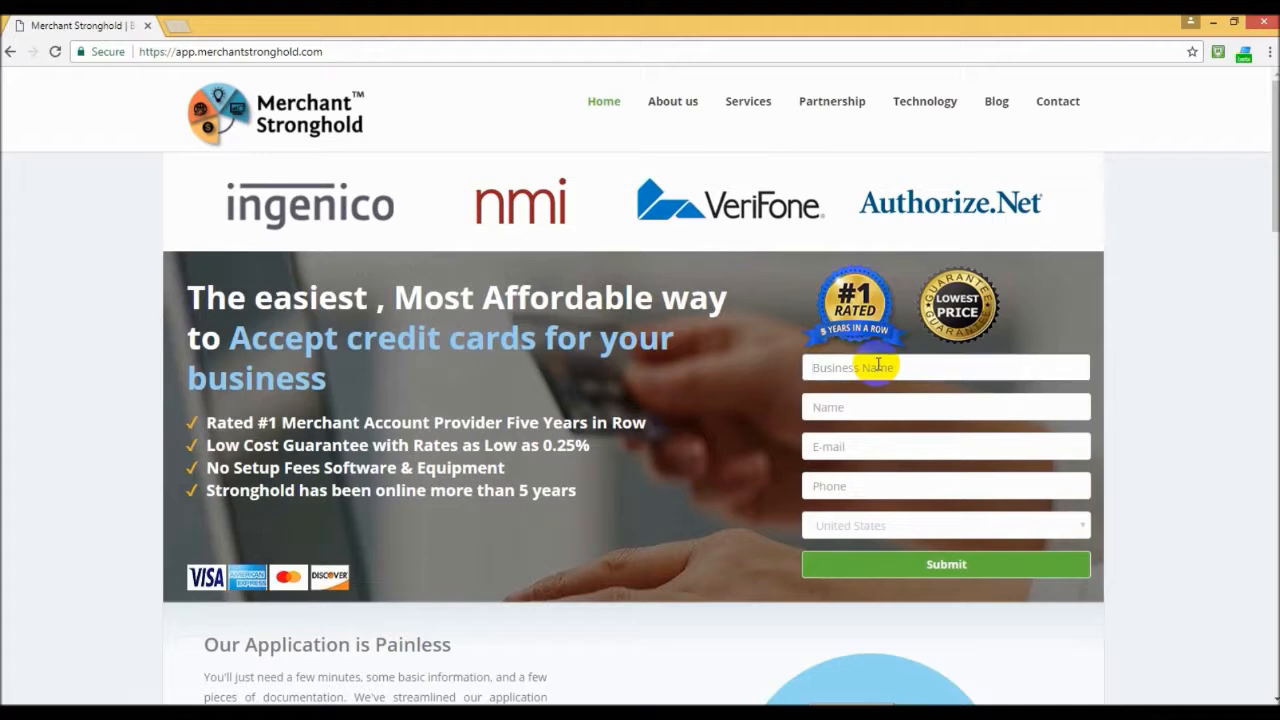
type("Charge B")
type("ack Experts")
type(" LLC")
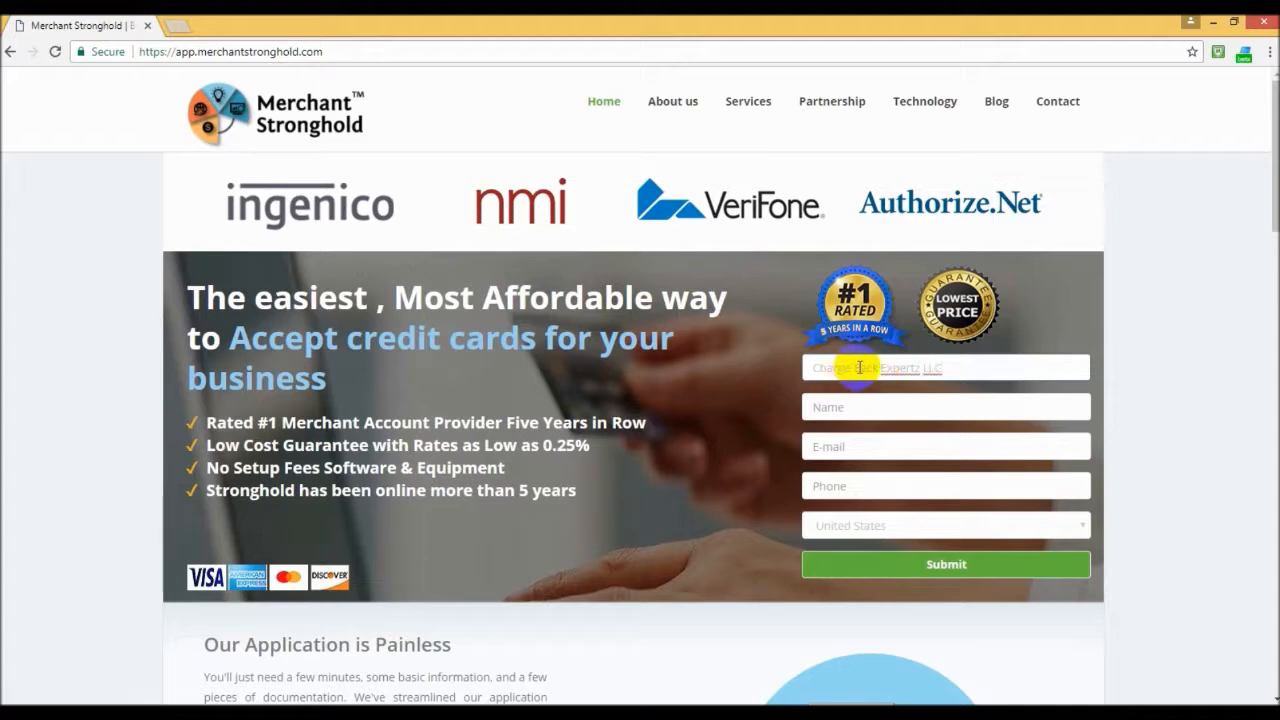
key("BackSpace")
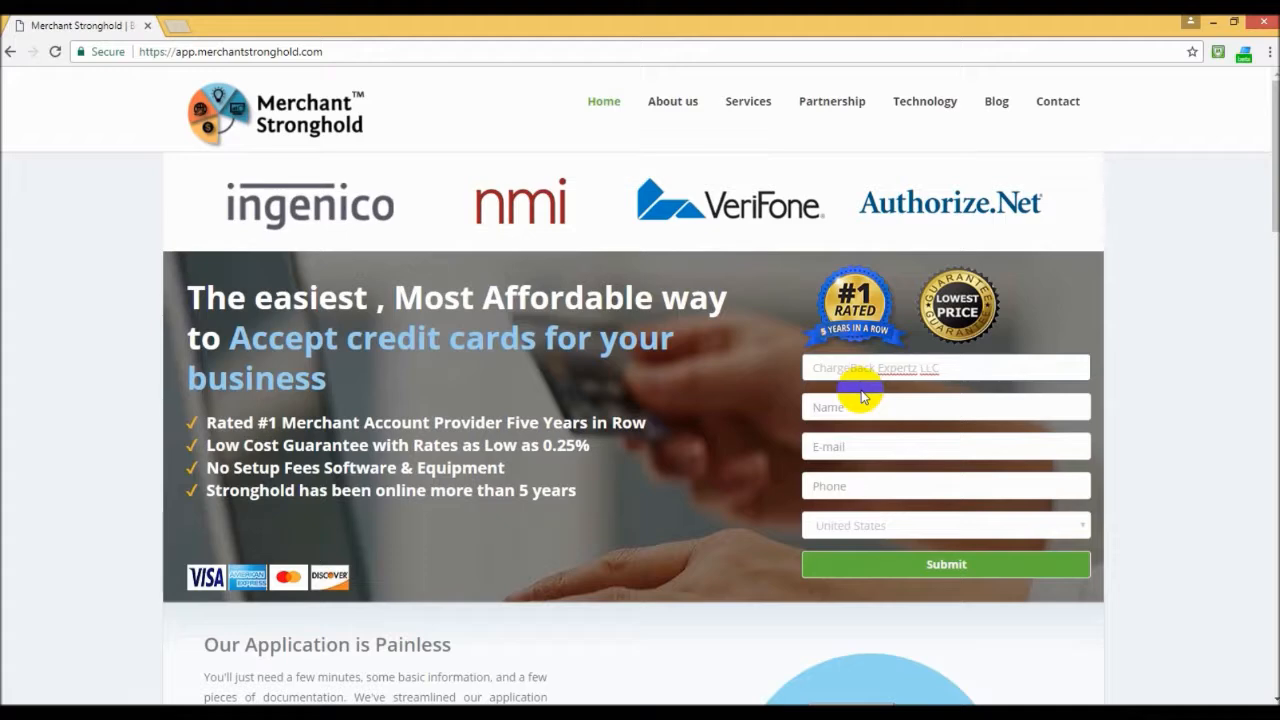
left_click(951, 368)
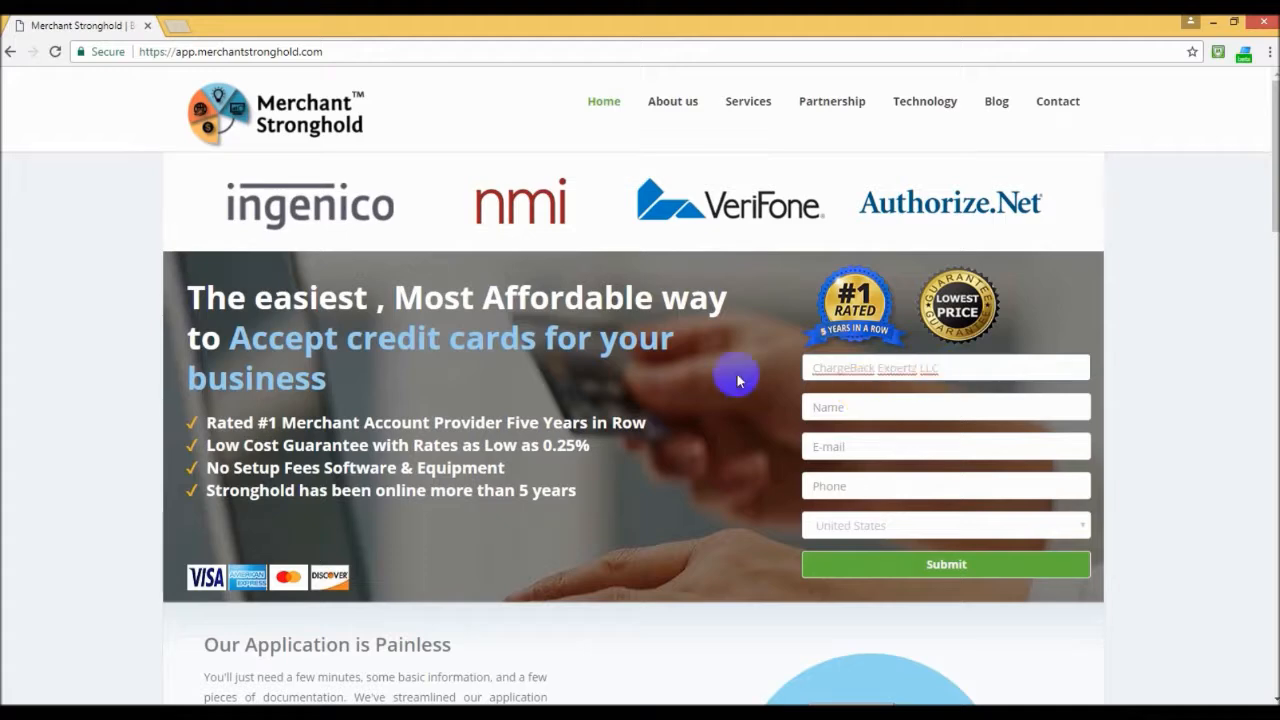
Step: Fill in the contact's full name and e-mail address in the sign-up form
left_click(882, 405)
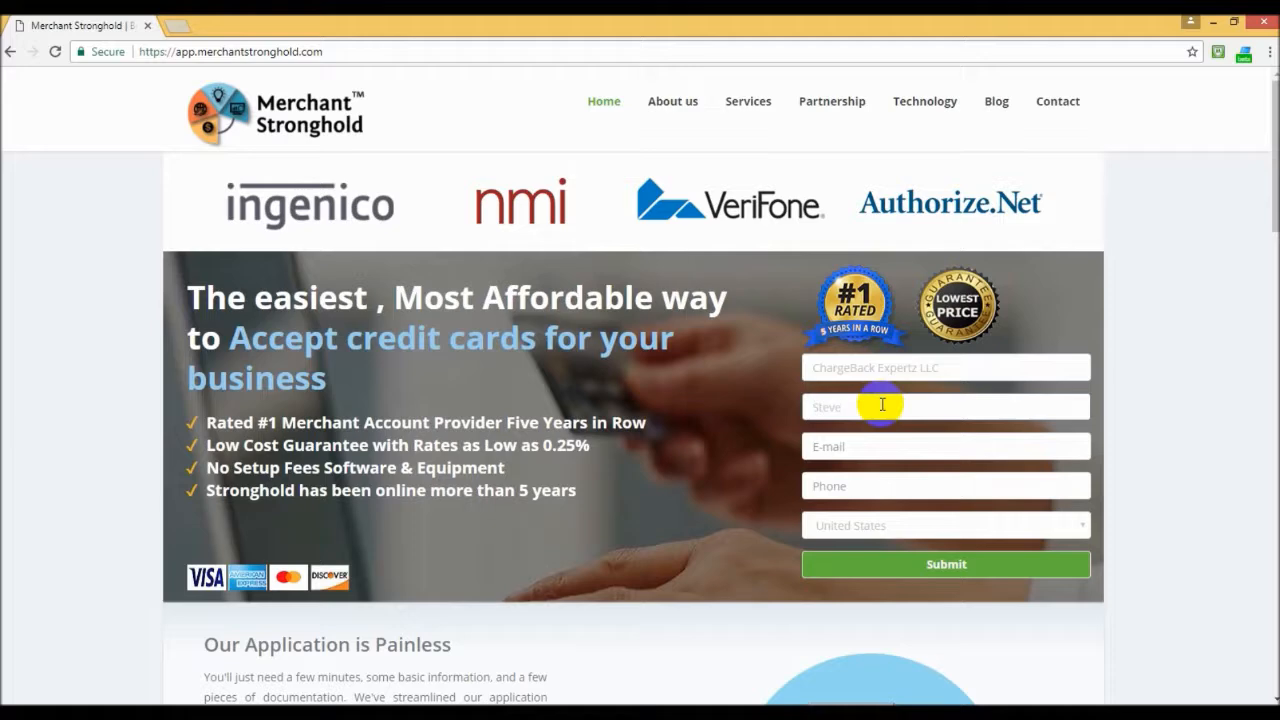
left_click(869, 446)
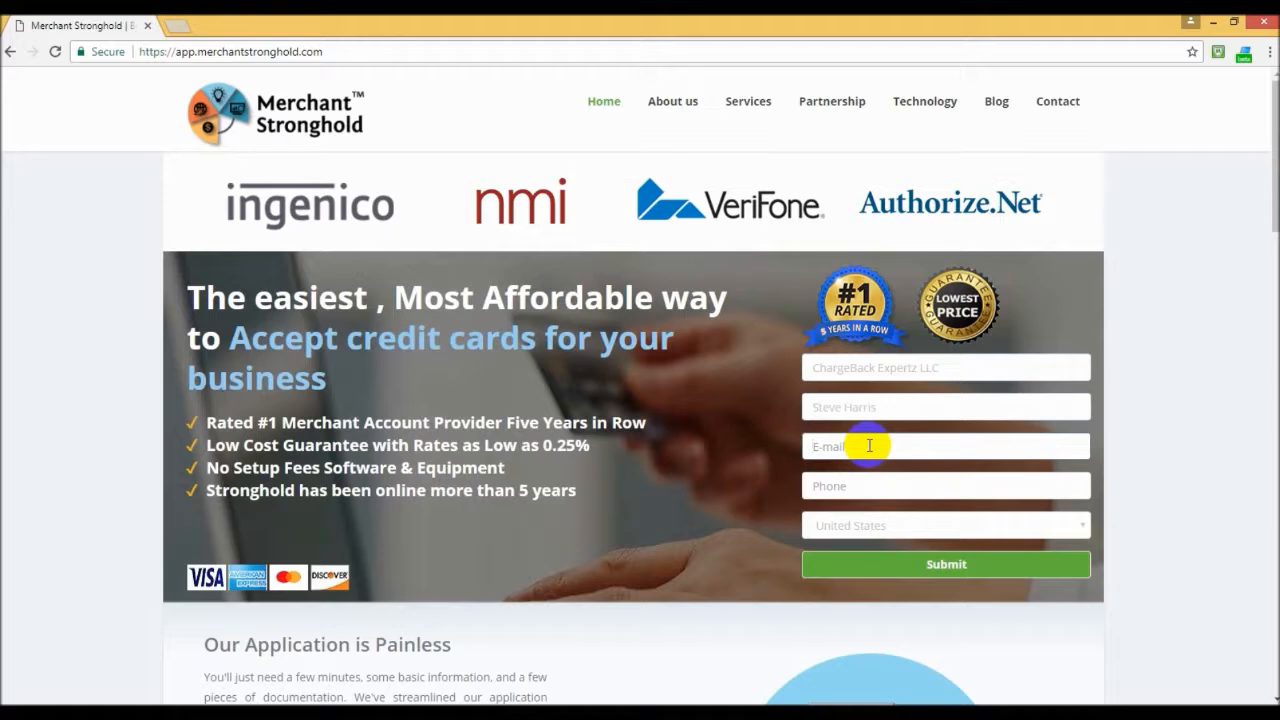
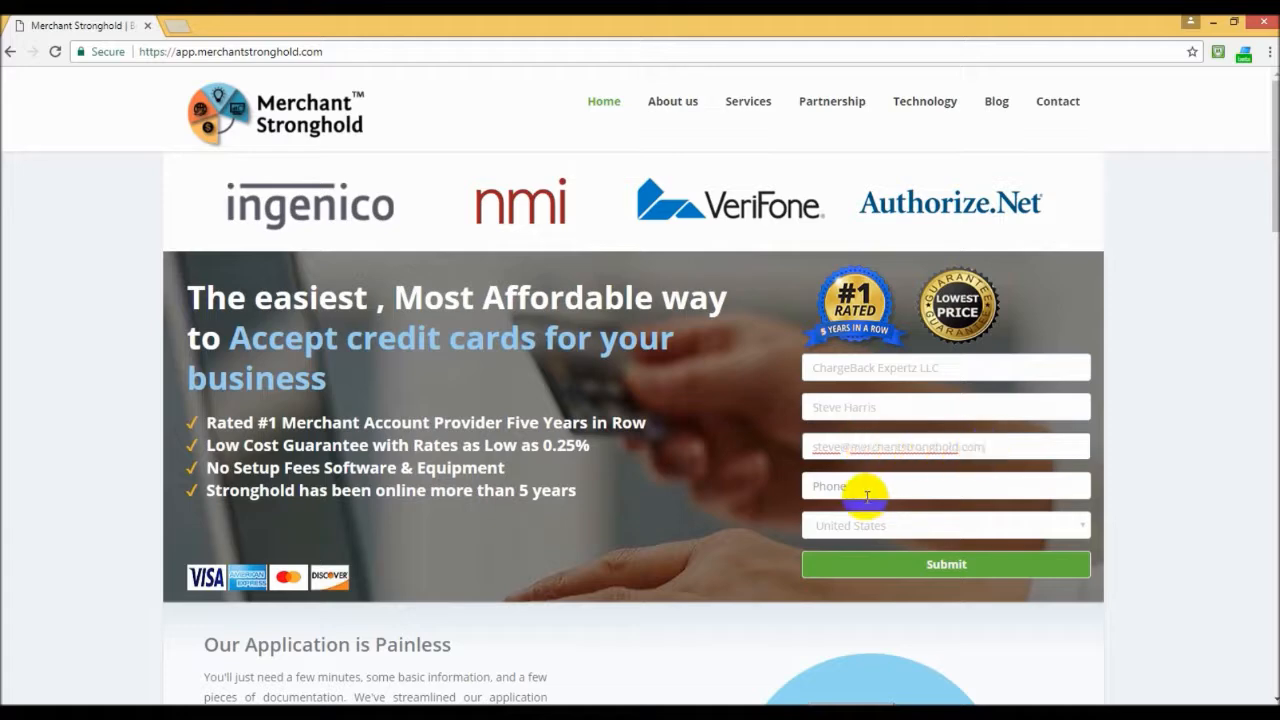
Step: Enter the contact's phone number, keep United States as the country, and submit the sign-up form
left_click(863, 486)
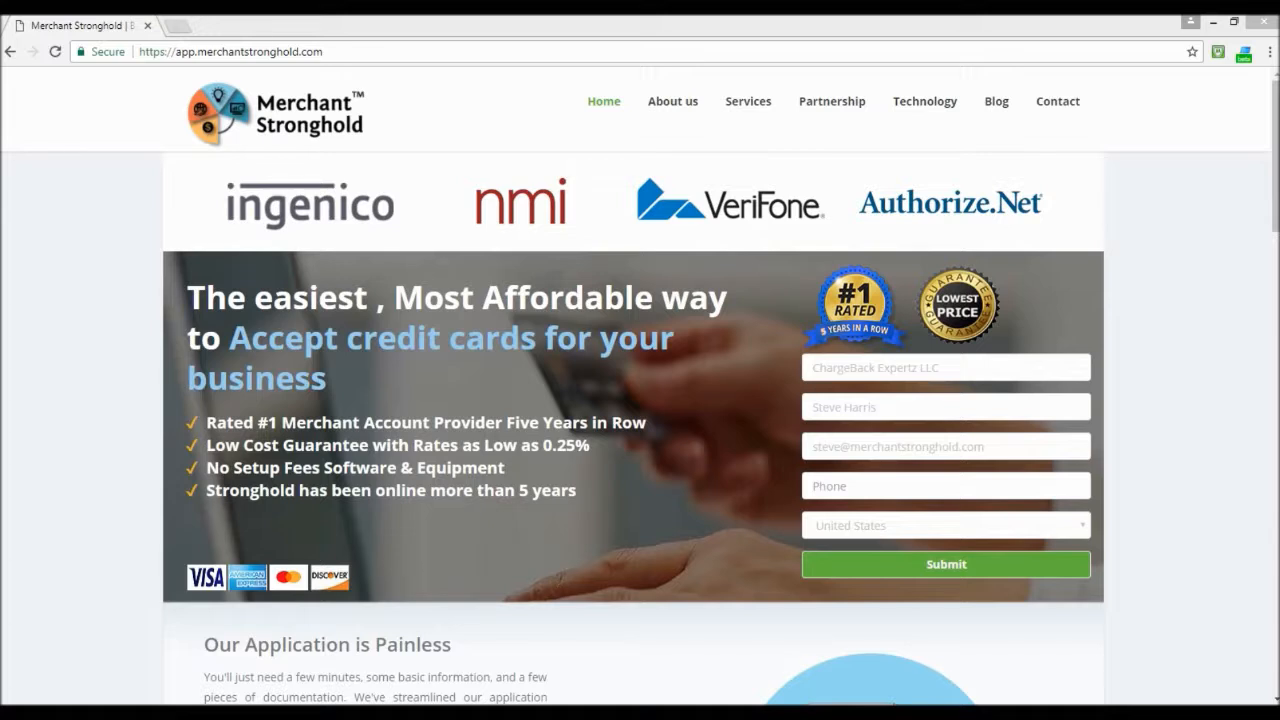
left_click(847, 489)
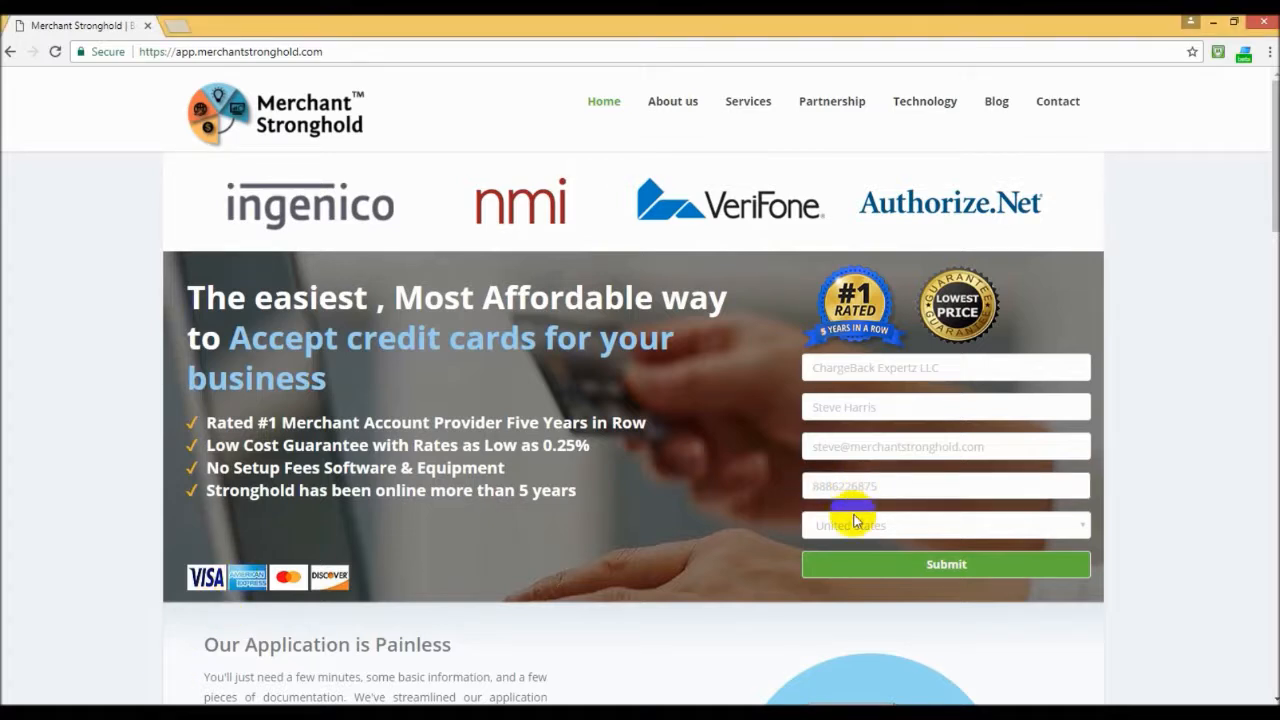
left_click(857, 529)
left_click(864, 504)
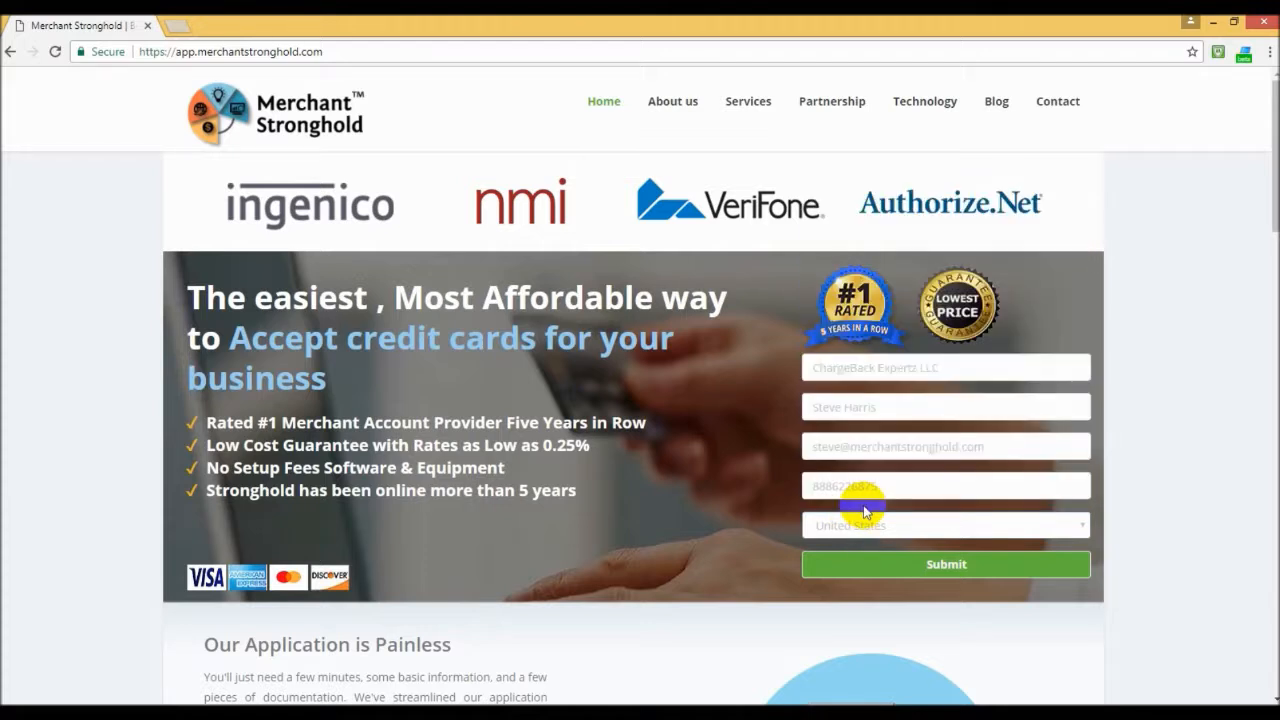
left_click(948, 568)
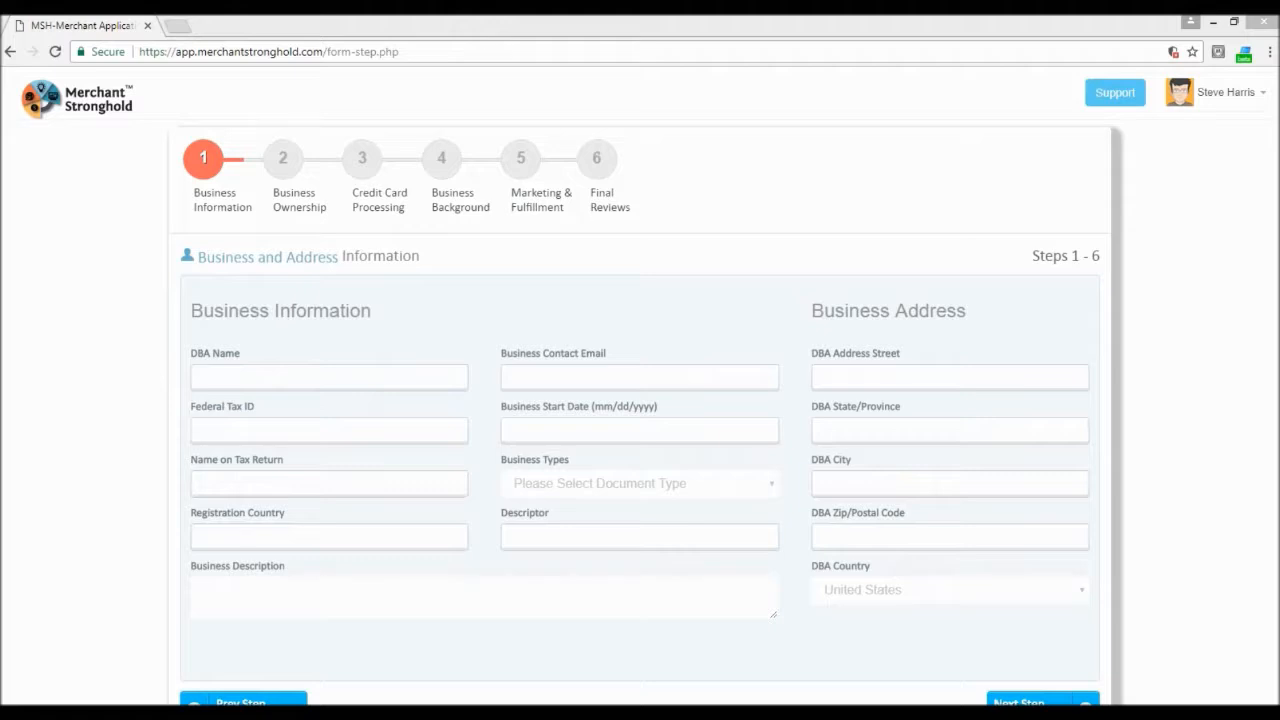
Step: Enter merchantstronghold.com as the DBA name and fill in the company's Federal Tax ID
left_click(226, 375)
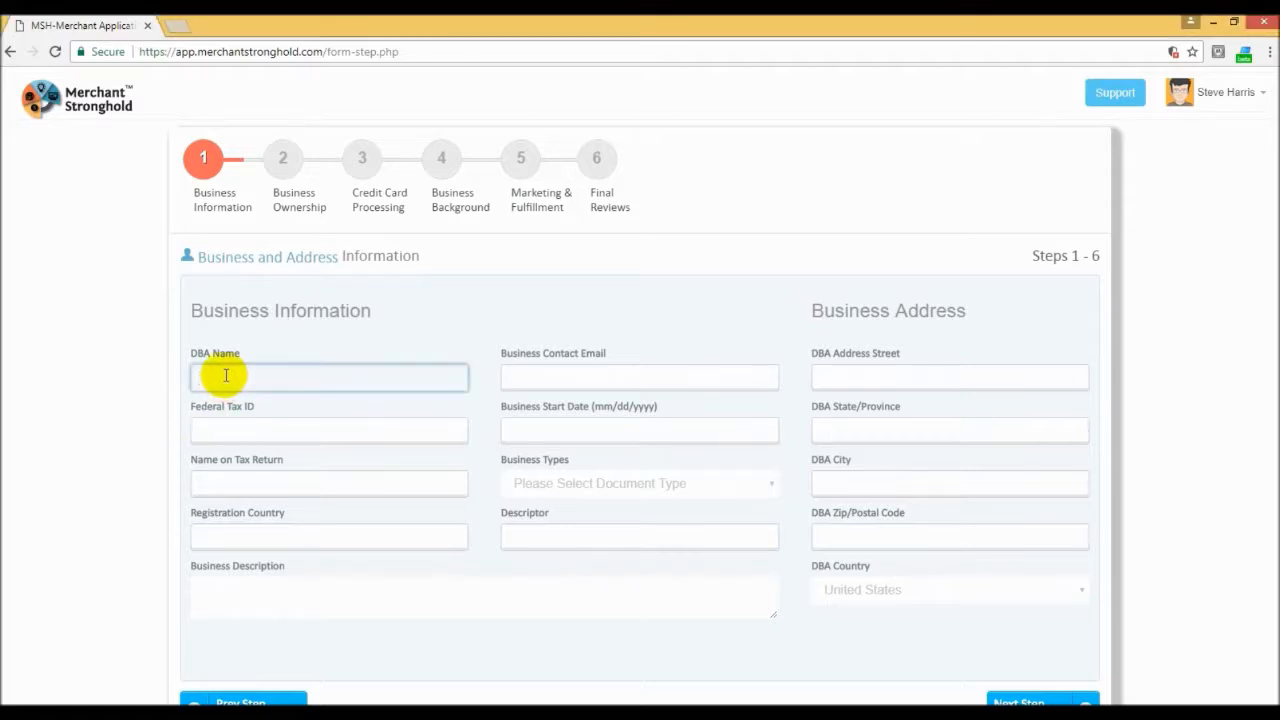
type("merchantstronghold.com")
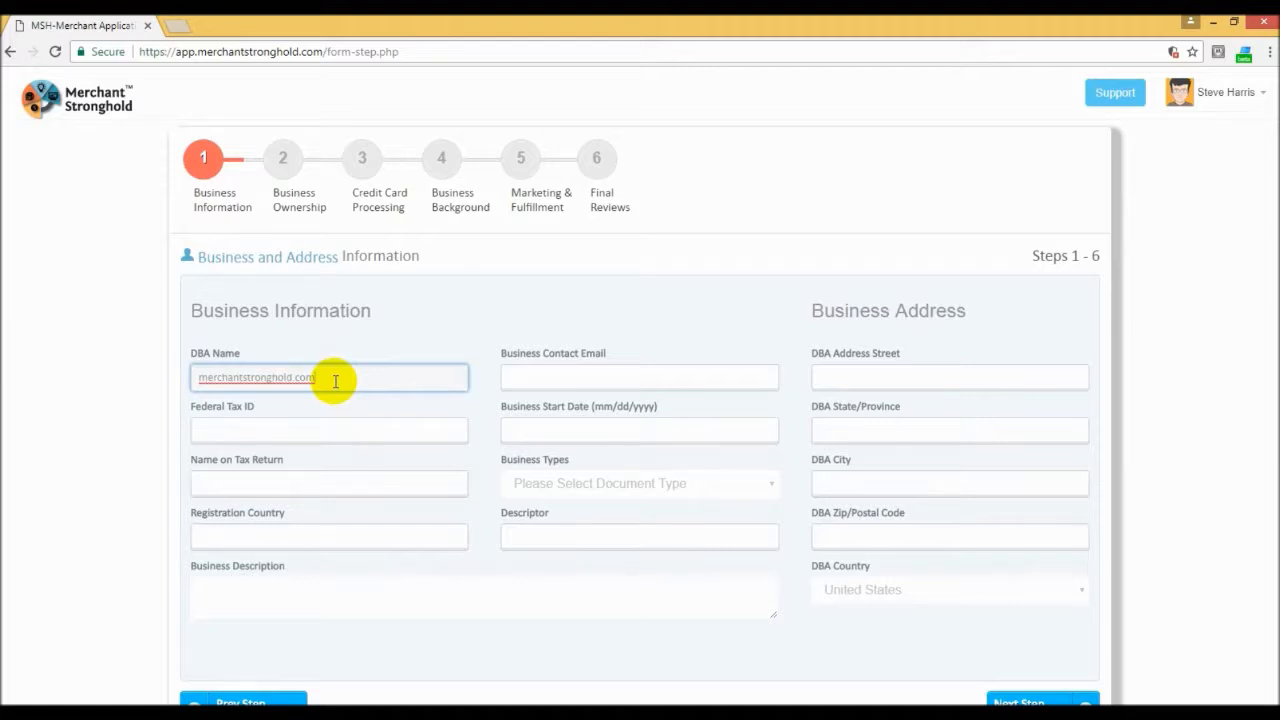
left_click(214, 434)
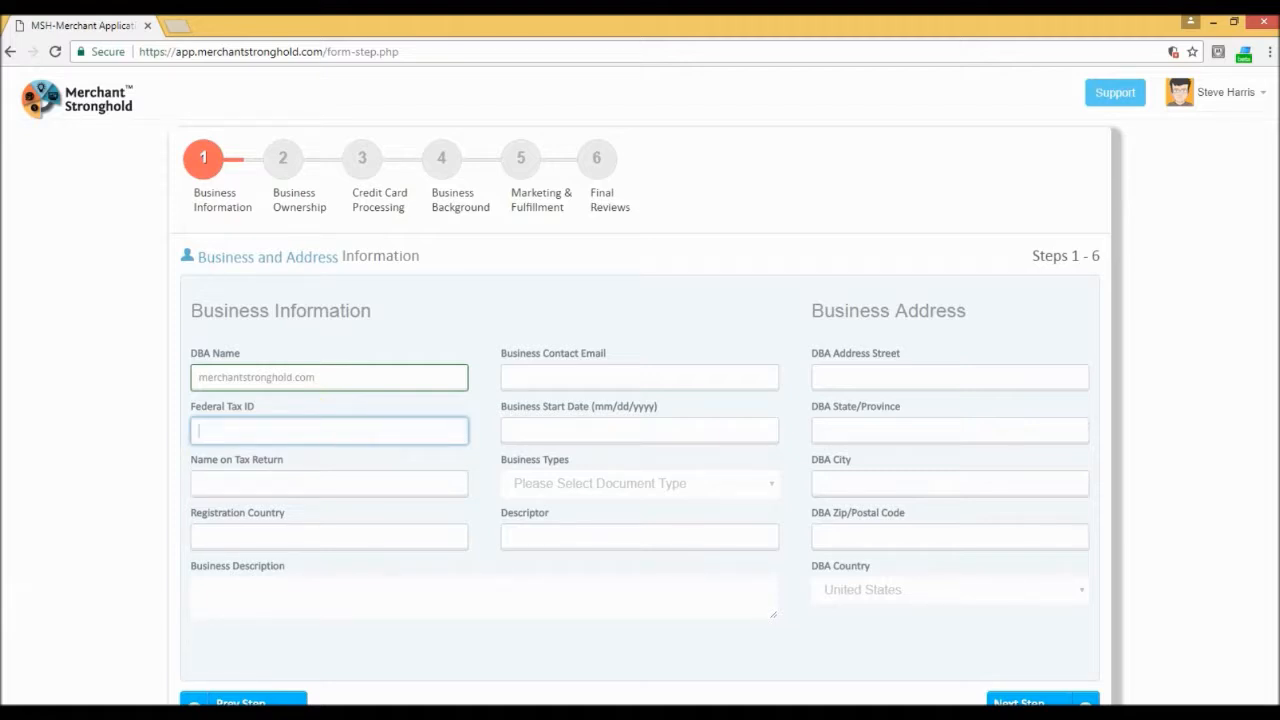
key("alt+Tab")
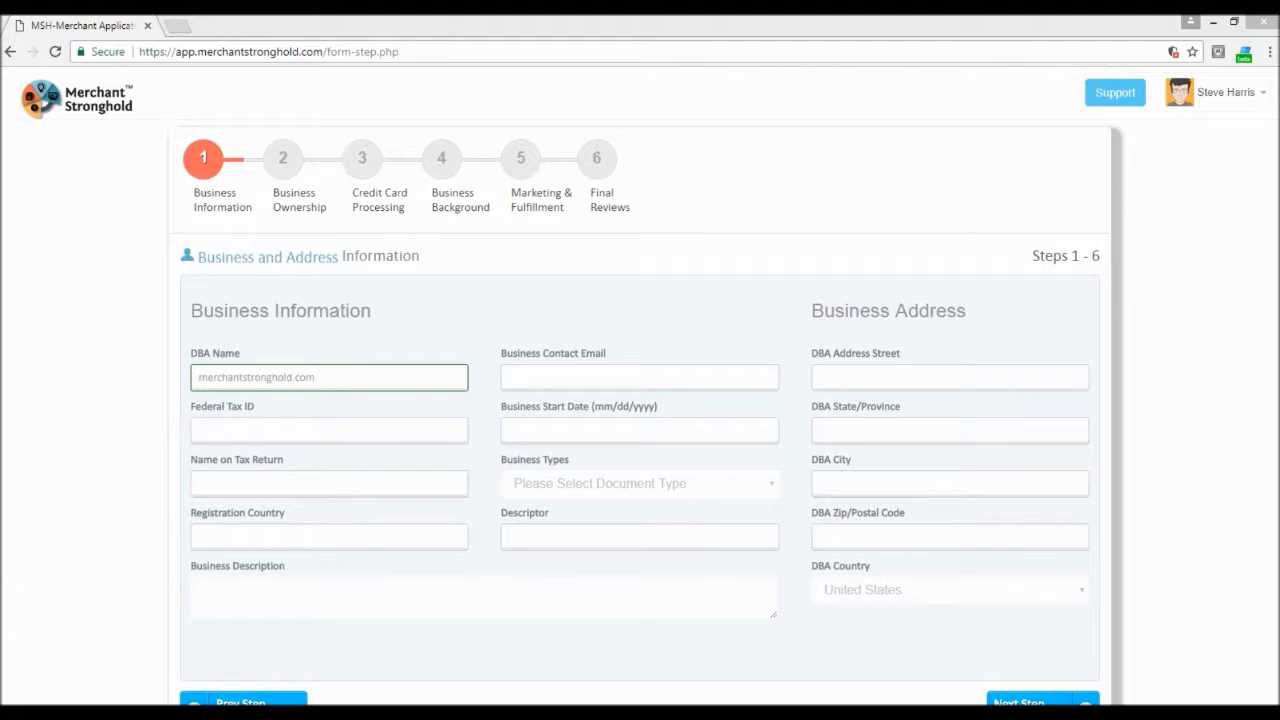
left_click(257, 431)
type("987654321")
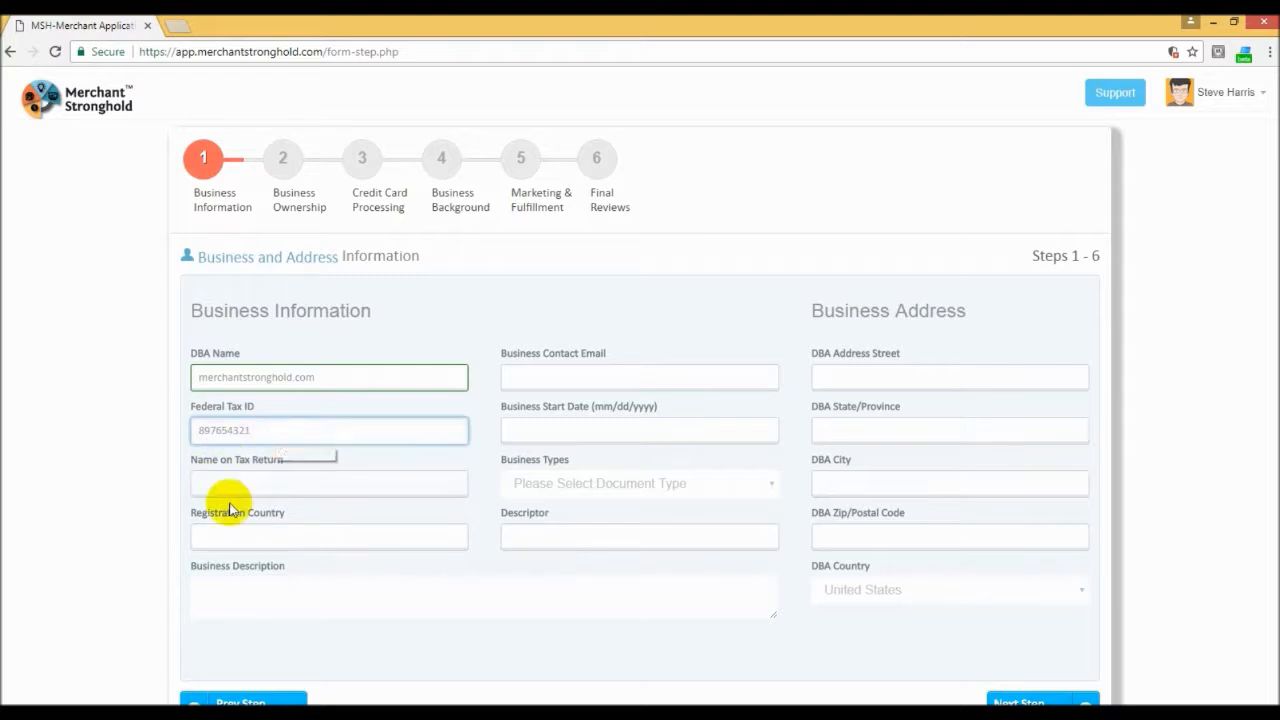
Step: Set the name on the tax return to "Chargeback Expertz LLC" and the registration country to FL
left_click(257, 488)
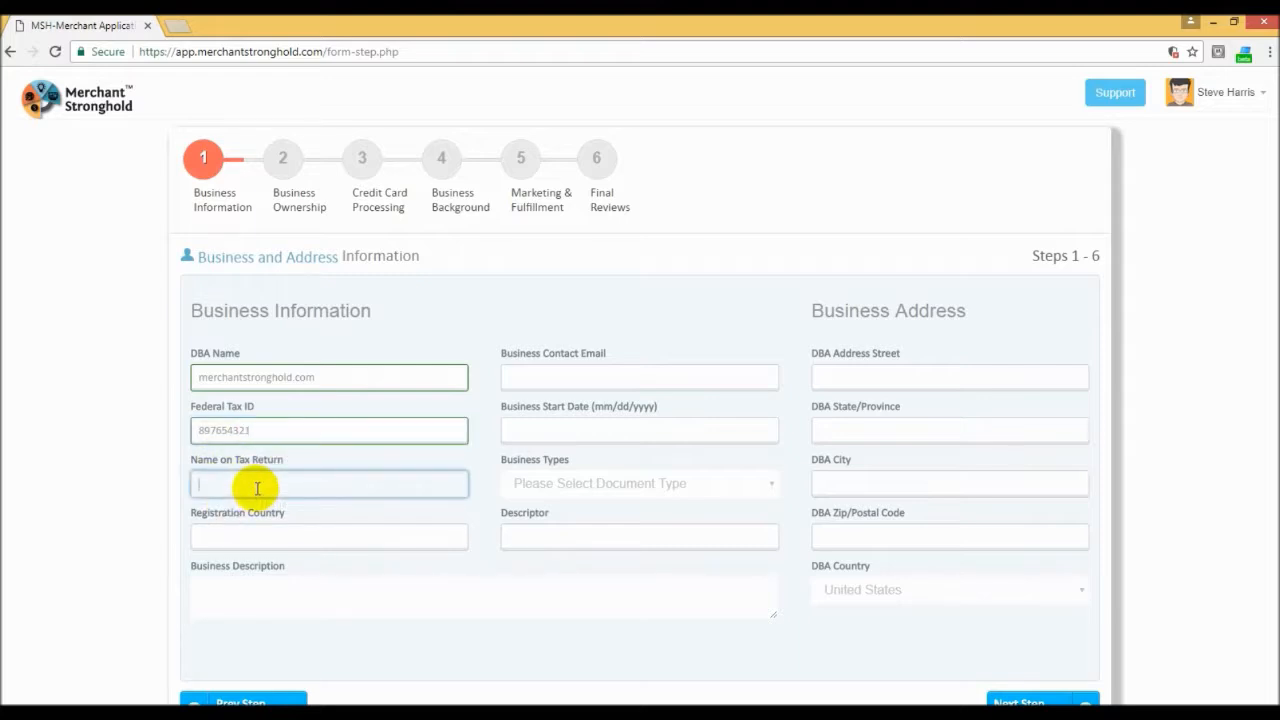
type("Chargeback Expertz LLC")
left_click(295, 535)
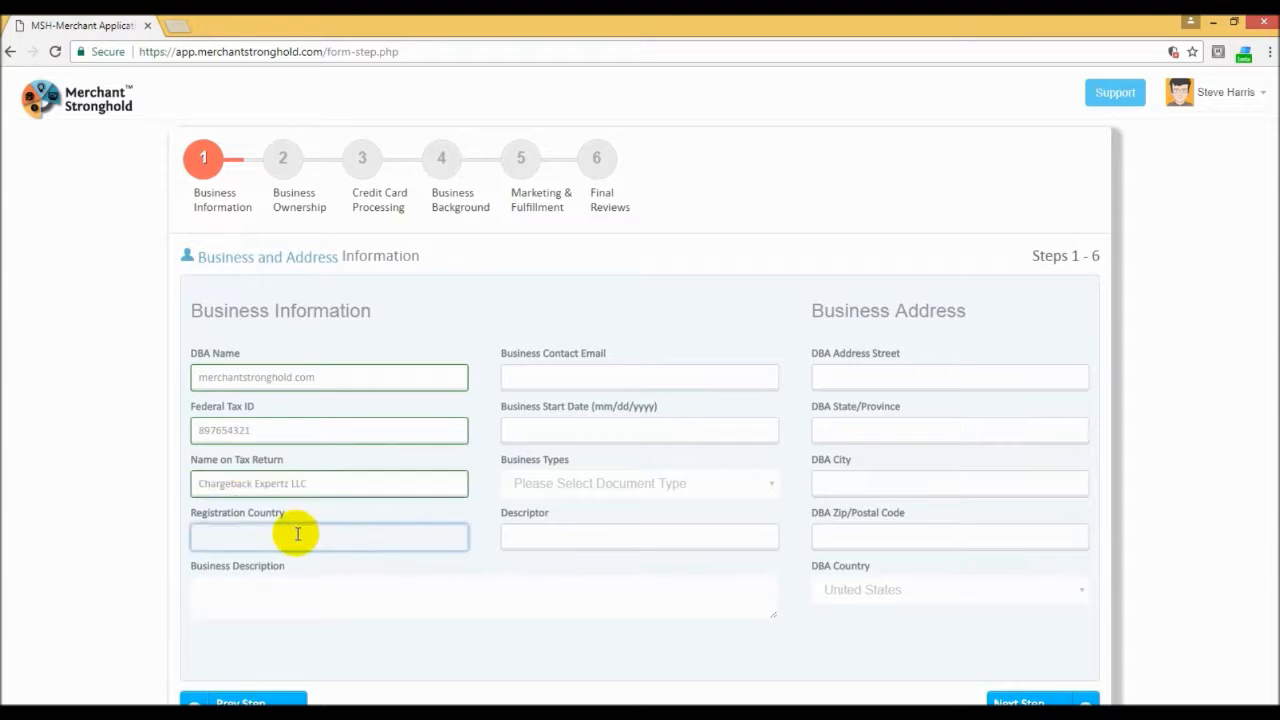
type("Fl")
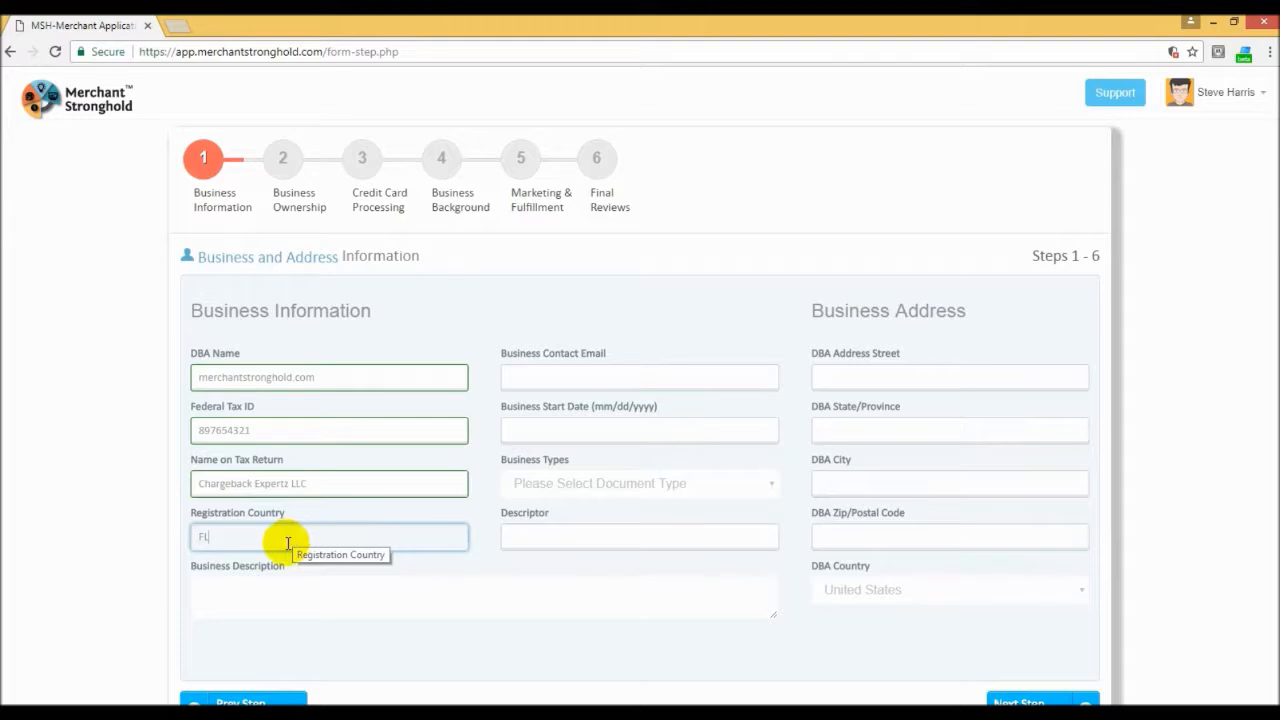
Step: Fill in the business contact e-mail address
left_click(548, 377)
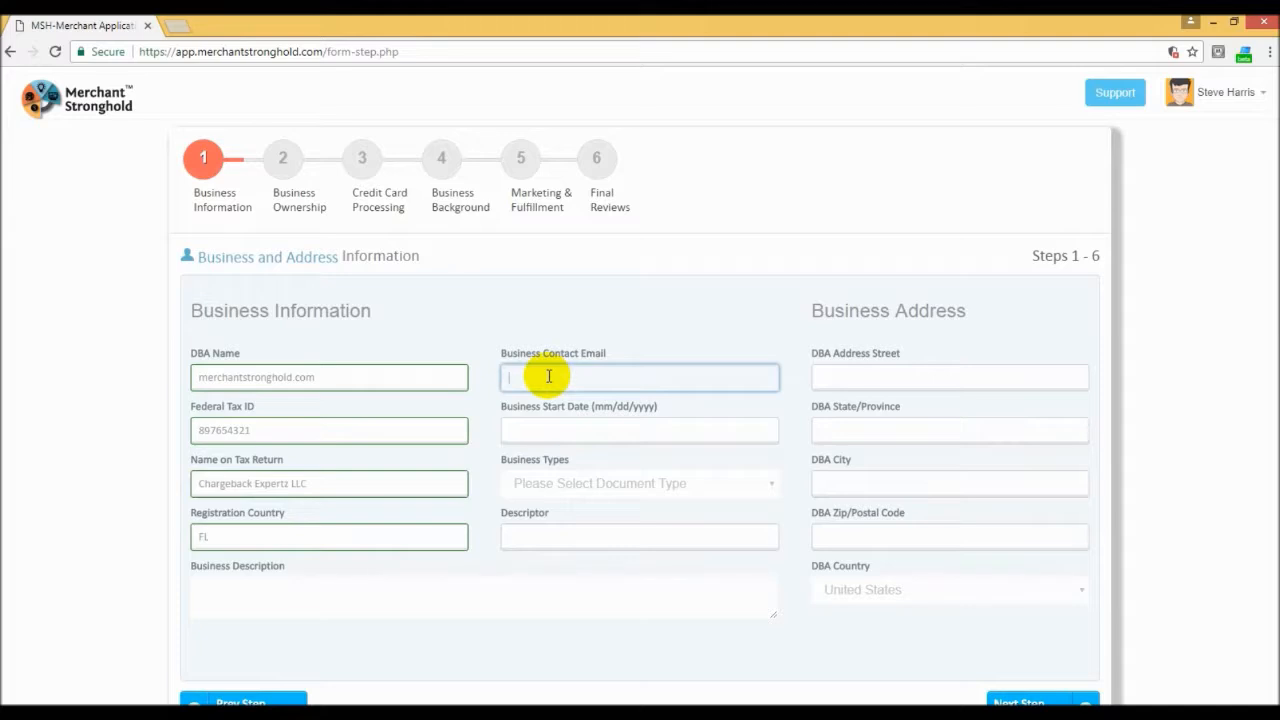
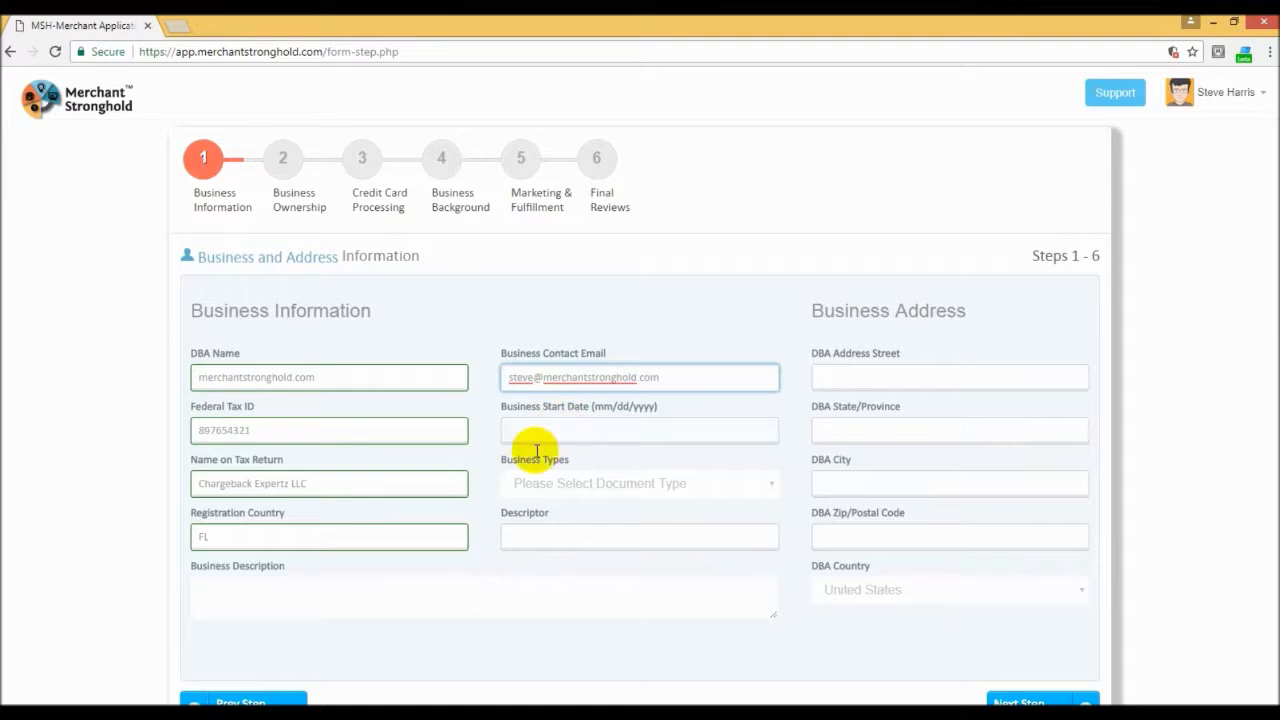
Step: Set the business start date to 01/01/2017
left_click(618, 428)
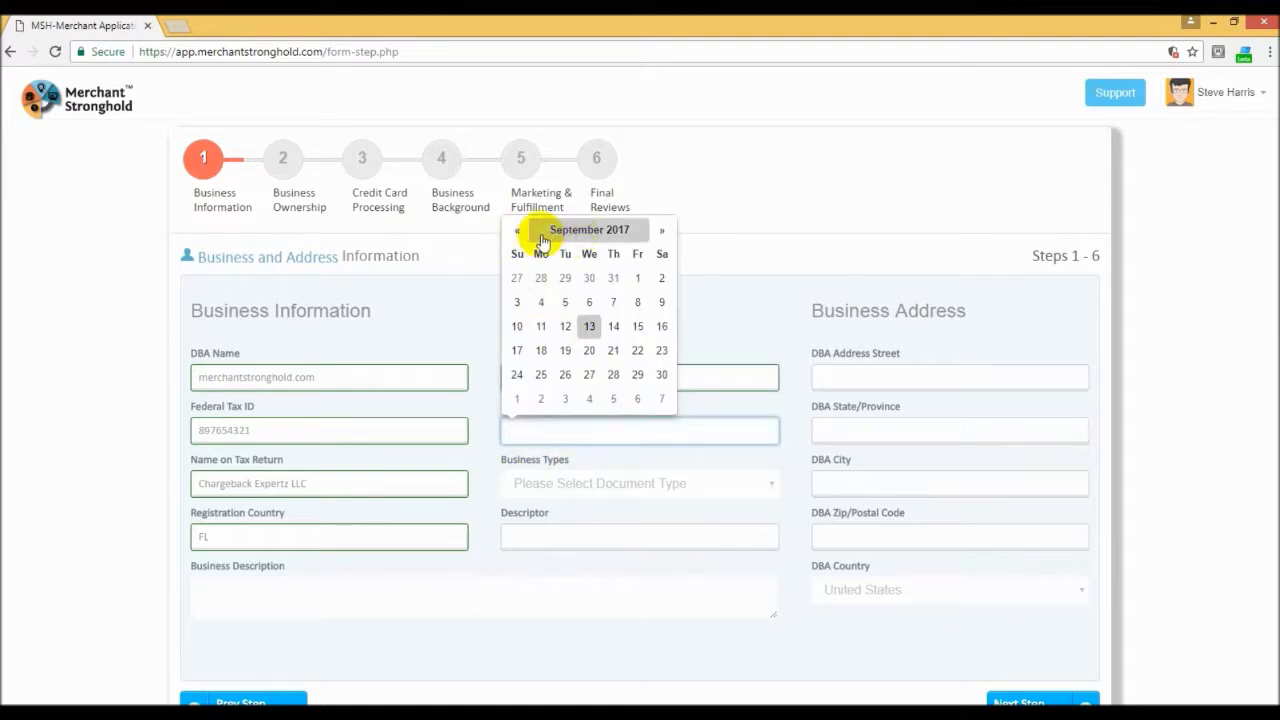
left_click(596, 232)
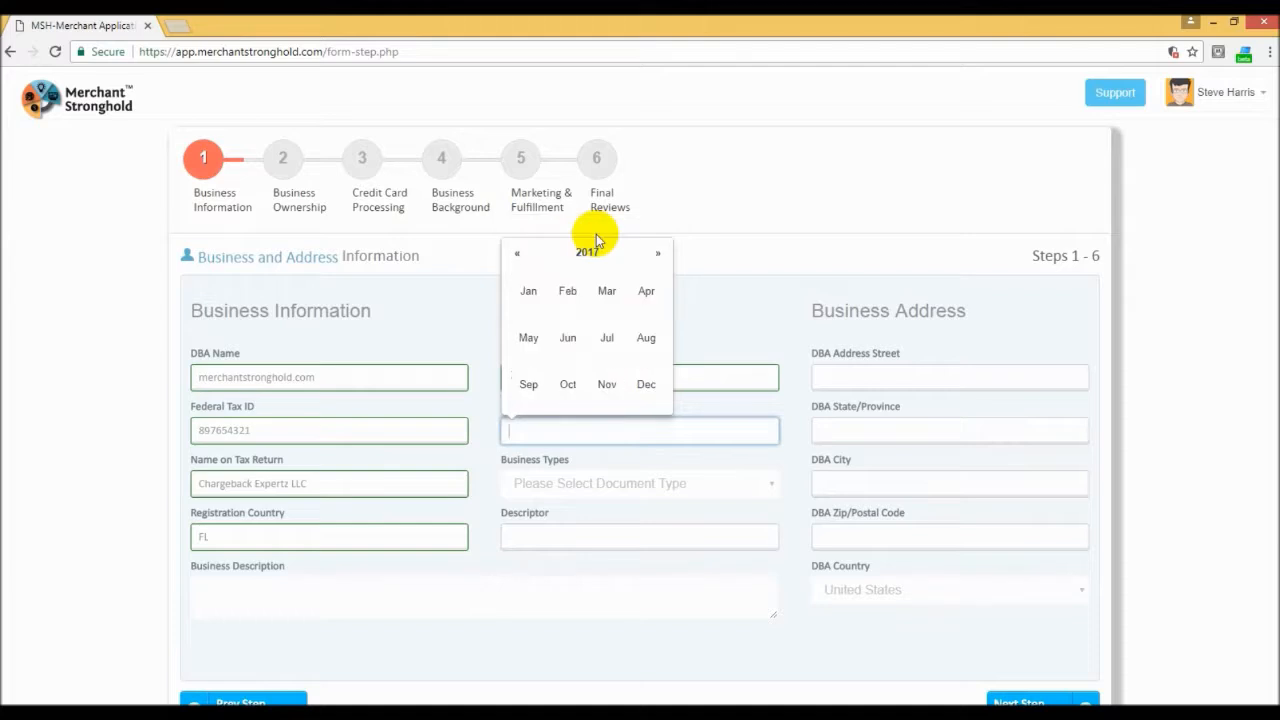
left_click(527, 290)
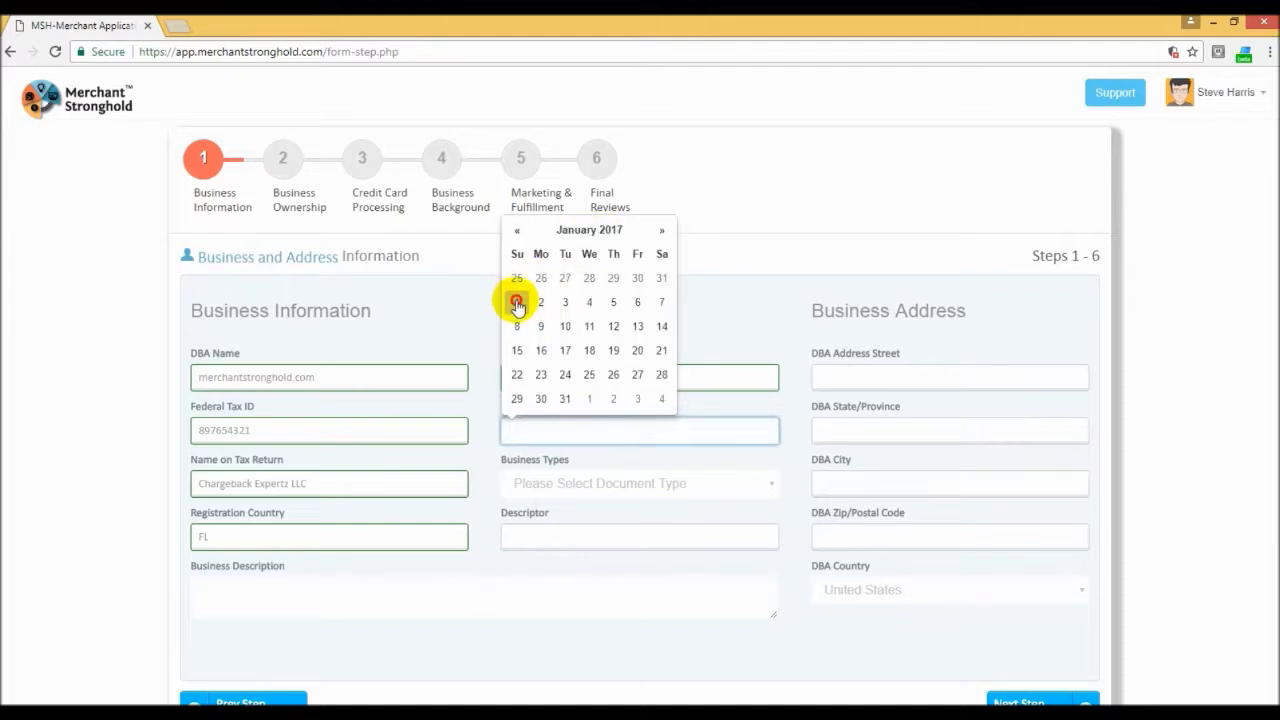
left_click(516, 301)
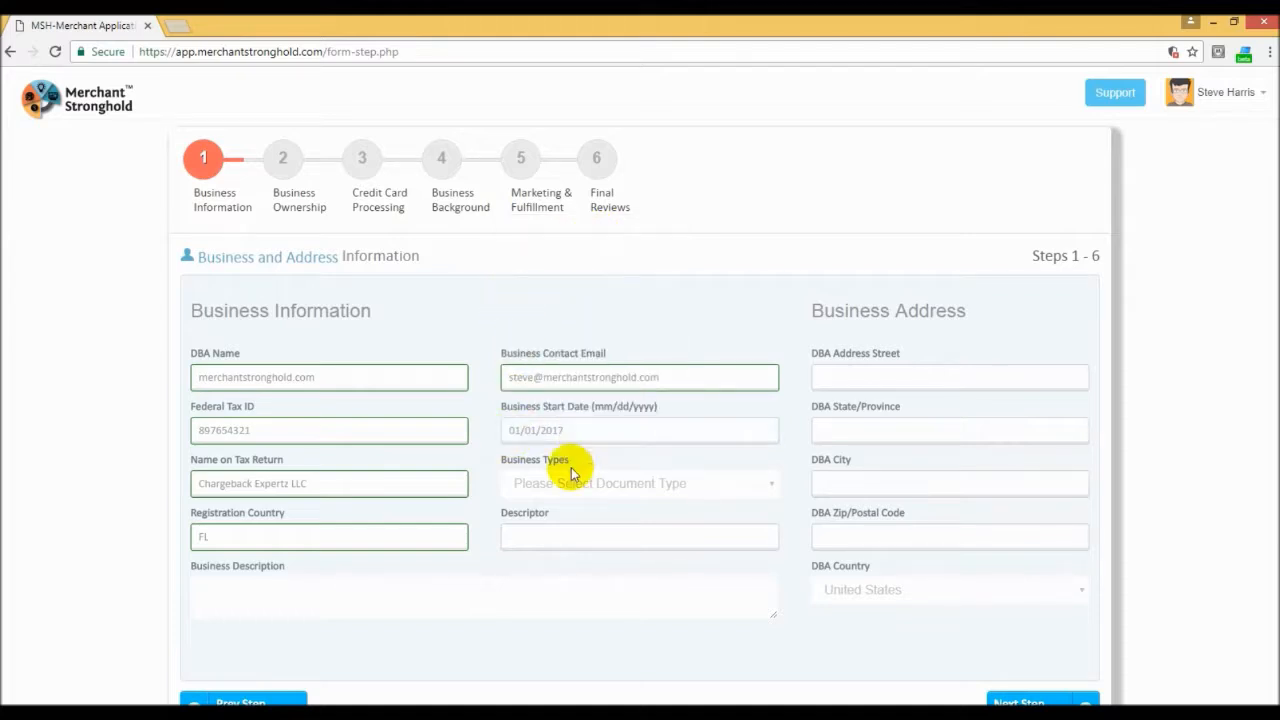
Step: Choose Limited Liability Company as the business type, checking it against the company name on the tax return
left_click(634, 487)
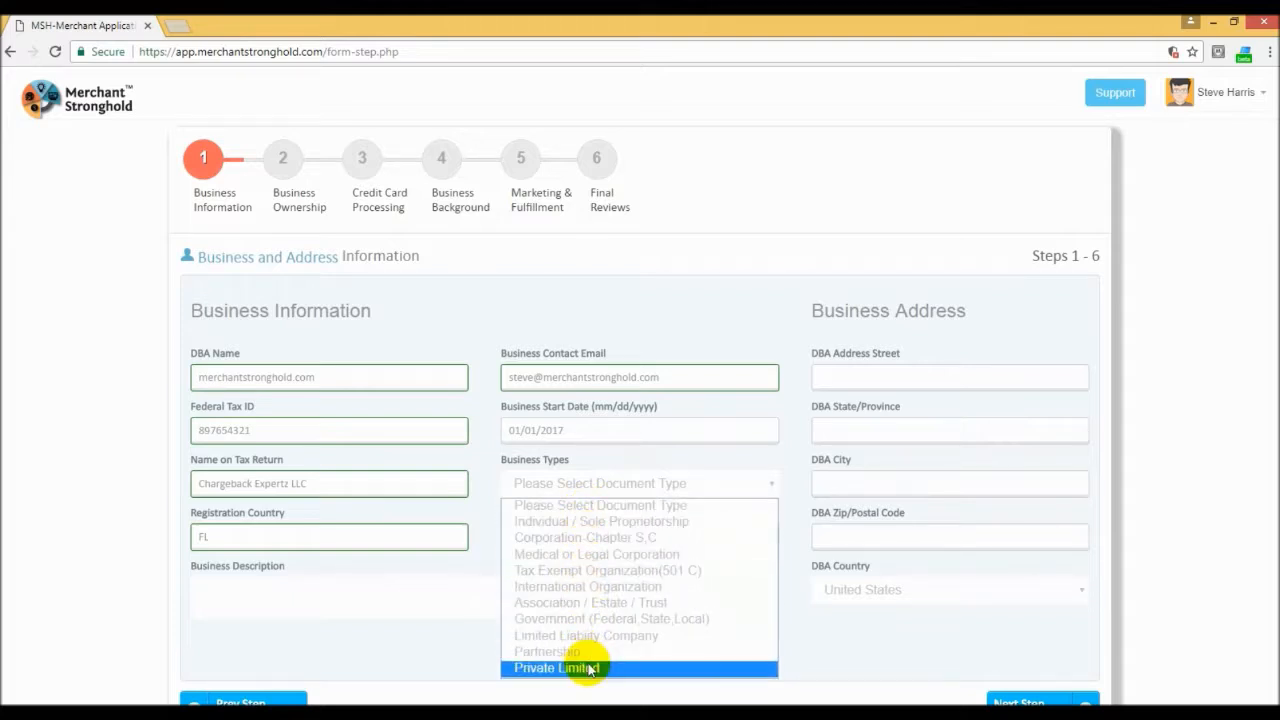
left_click(300, 483)
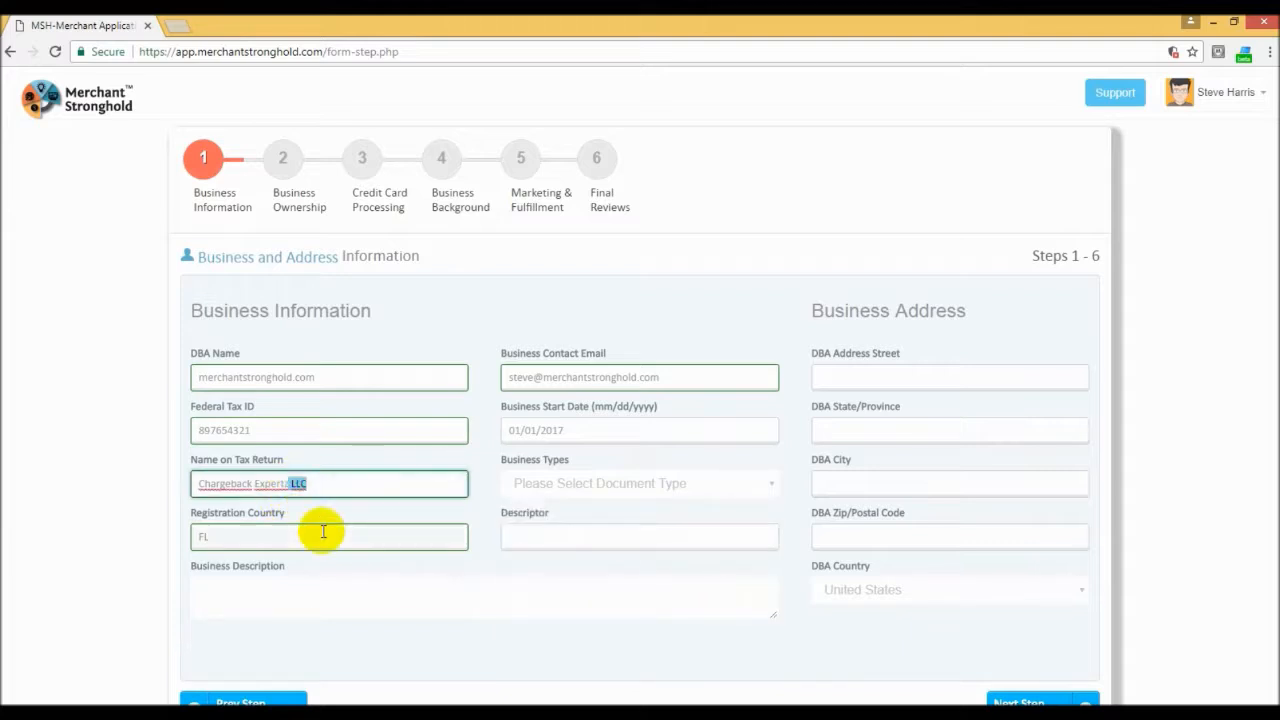
left_click(590, 487)
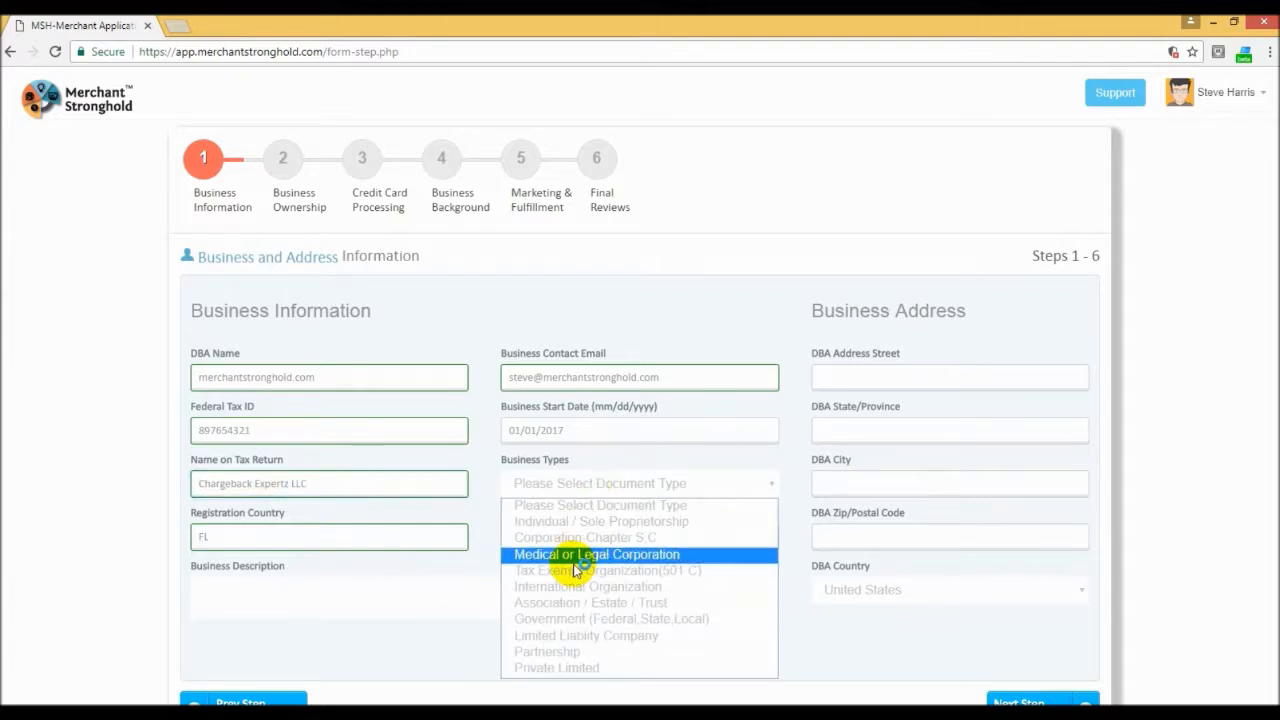
left_click(622, 638)
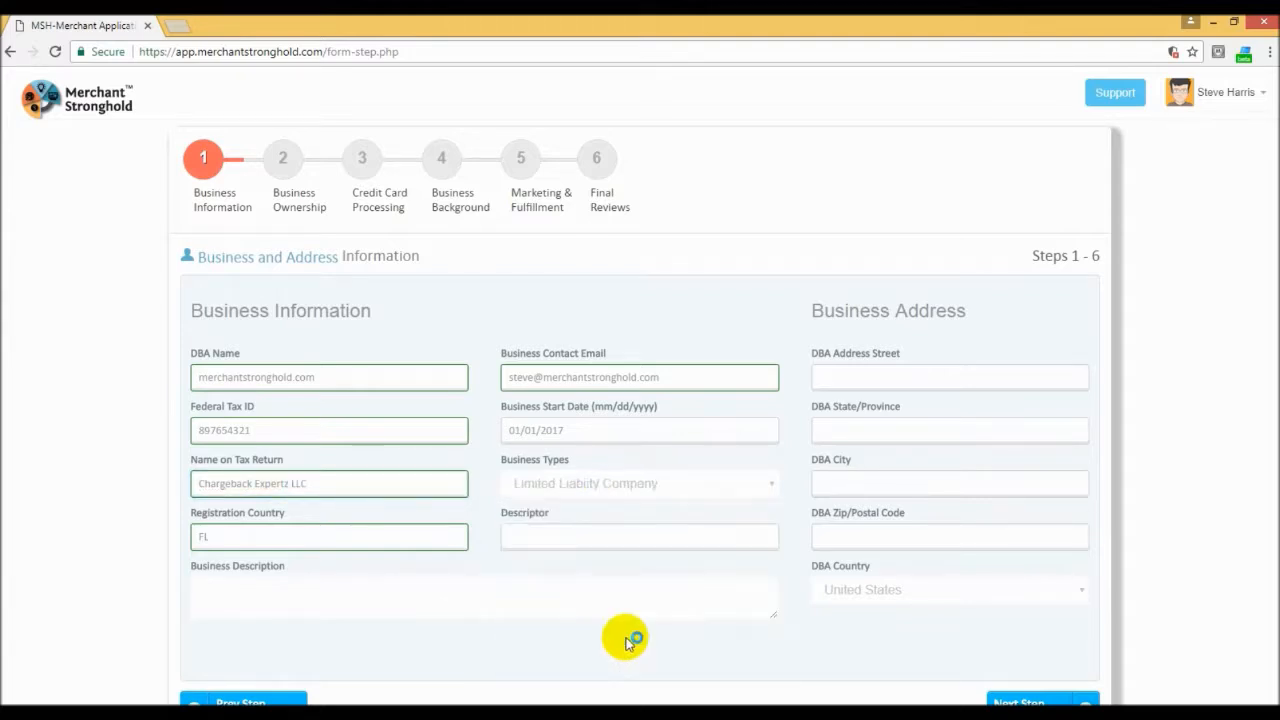
Step: Enter merchantstronghold.com as the billing descriptor of the business
left_click(547, 539)
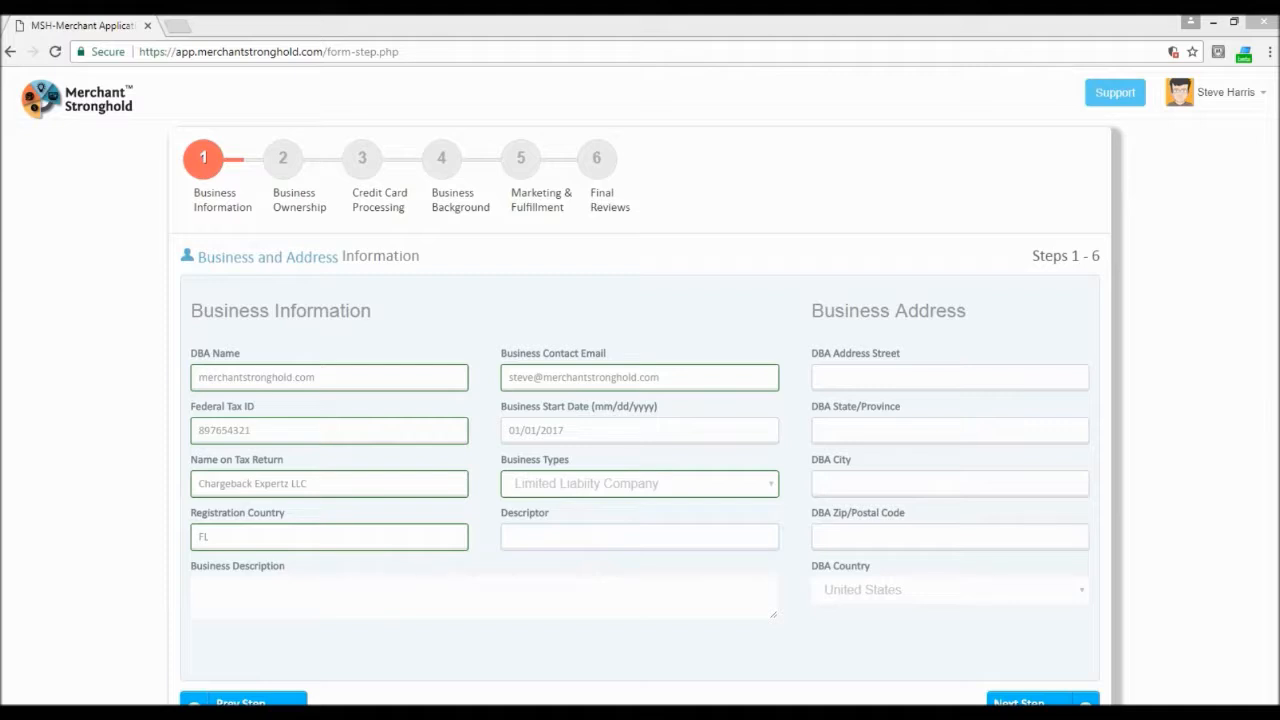
left_click(514, 535)
type("merchantstronghold.com")
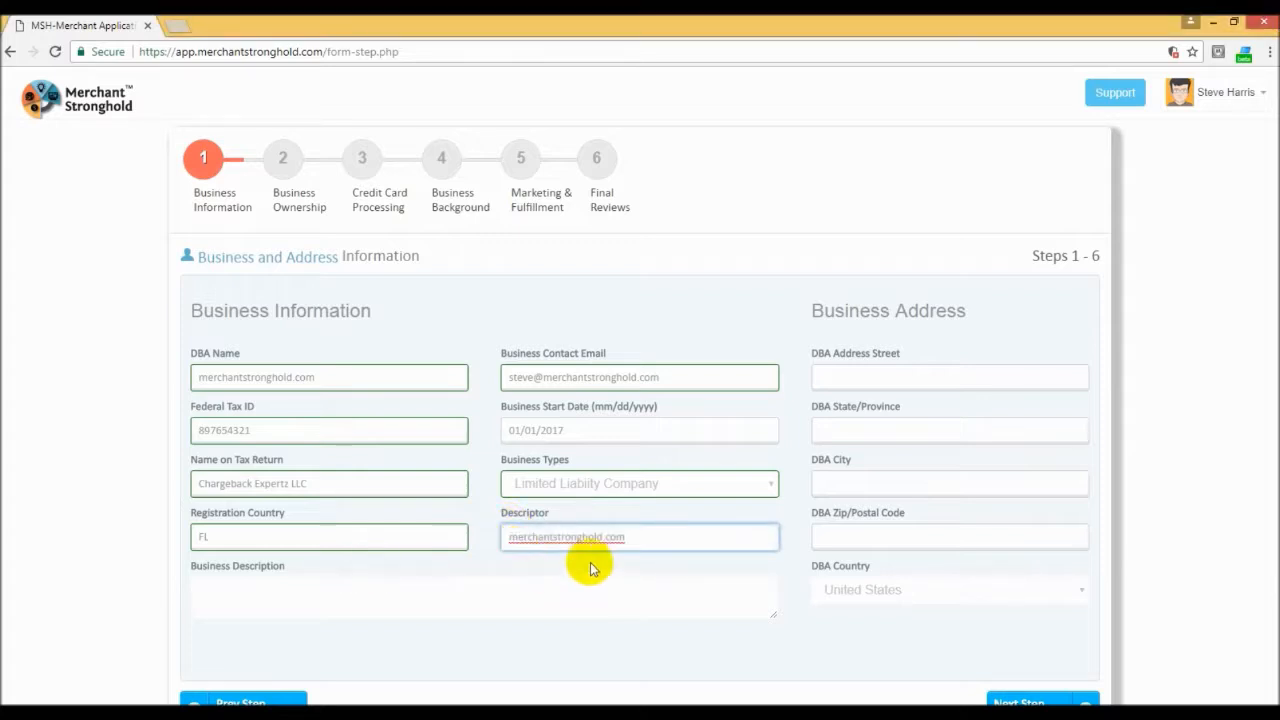
Step: Fill in the DBA street address and the state of the business address
left_click(865, 377)
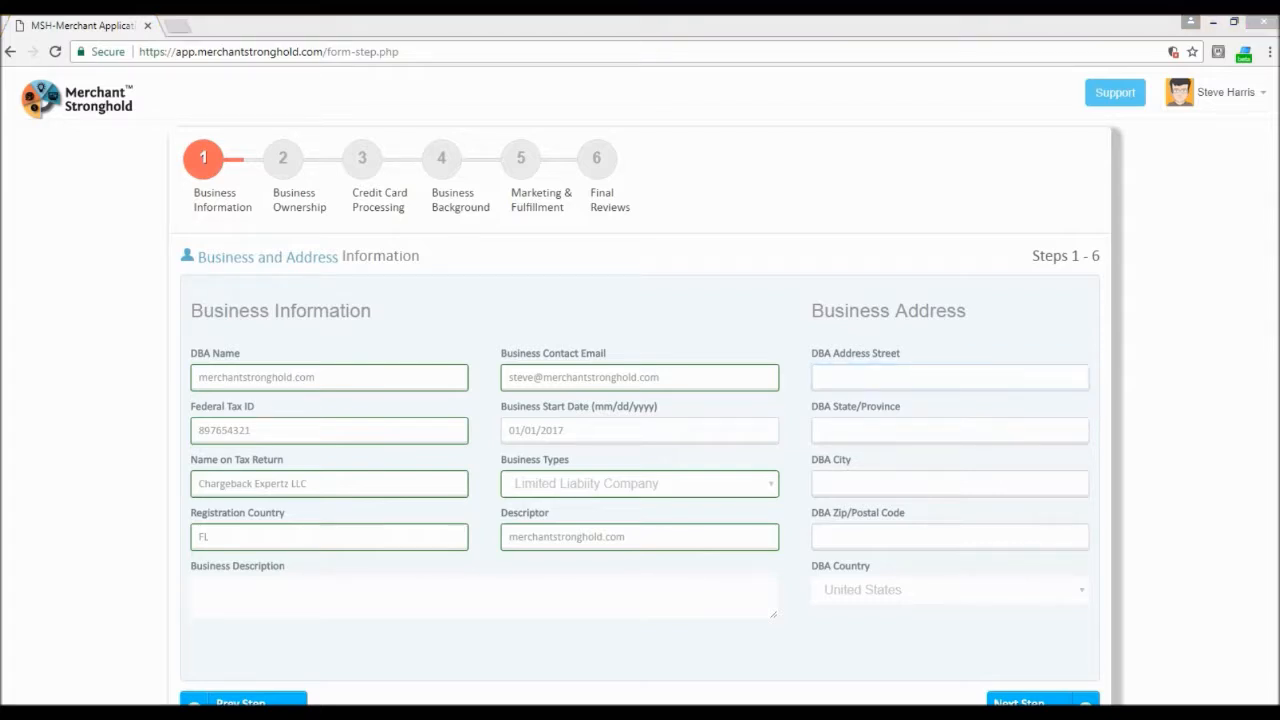
left_click(853, 375)
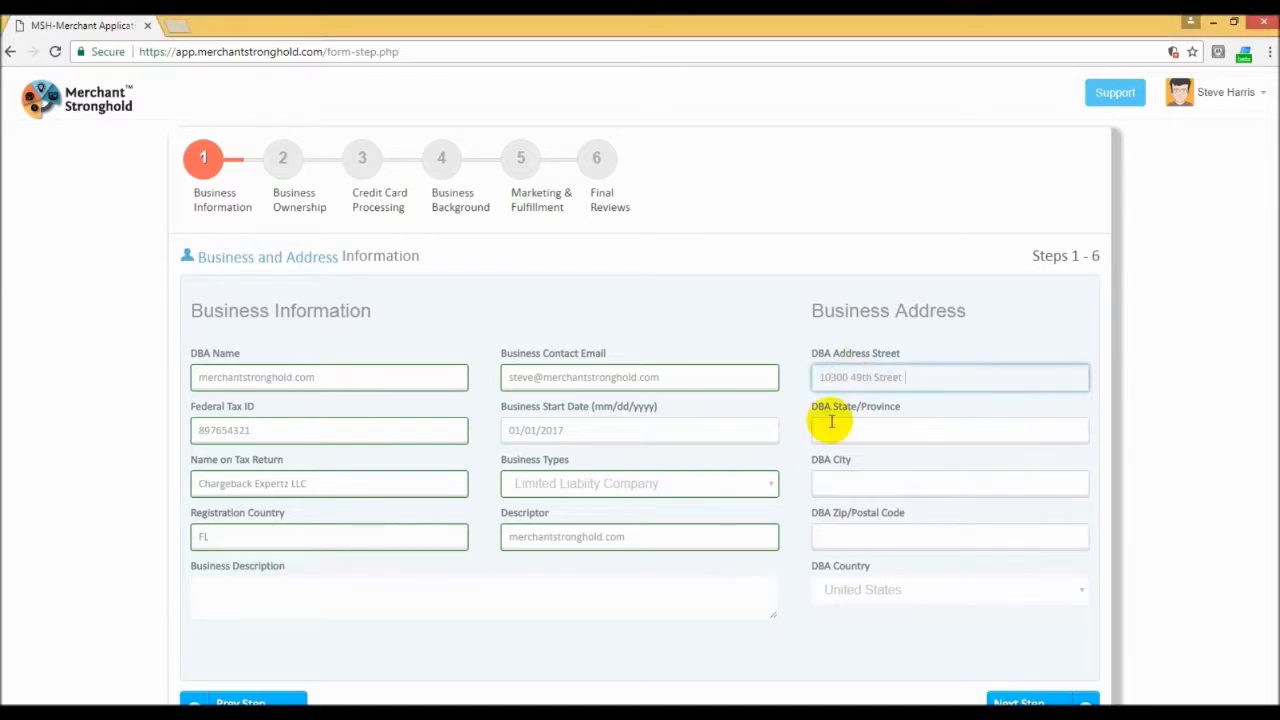
left_click(850, 428)
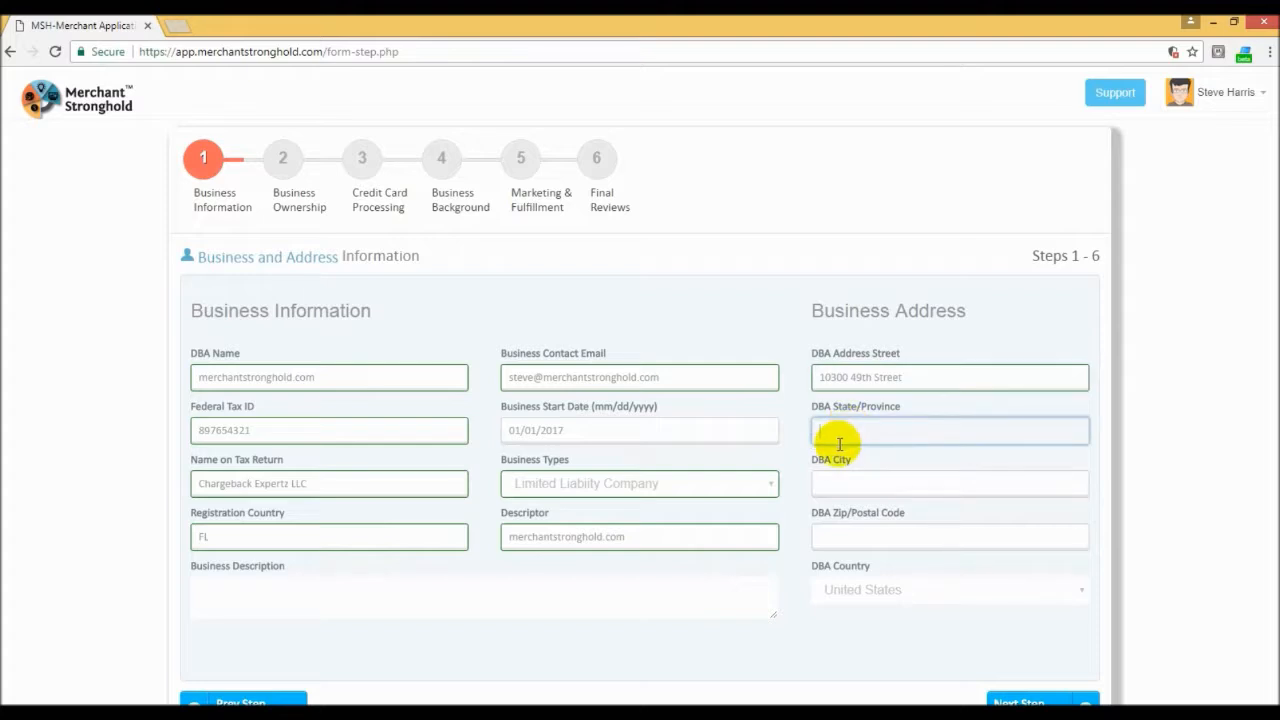
type("FL")
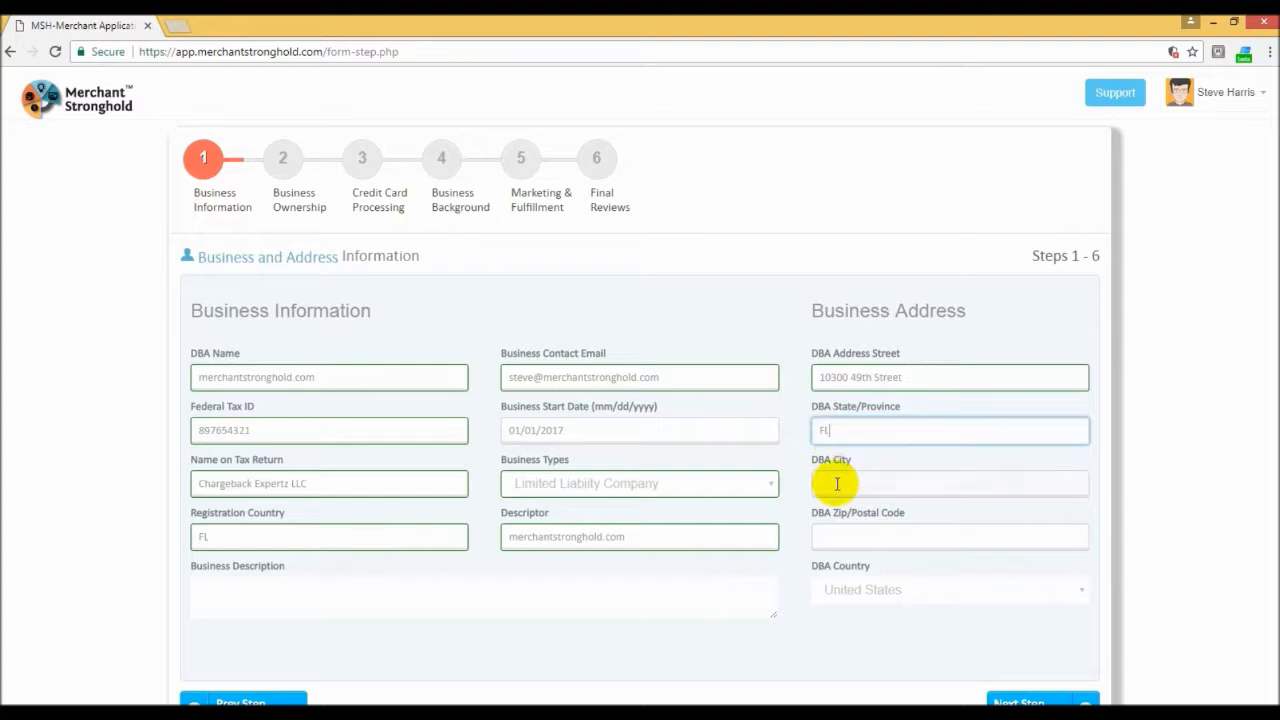
Step: Fill in the DBA city and postal code of the business address
left_click(832, 482)
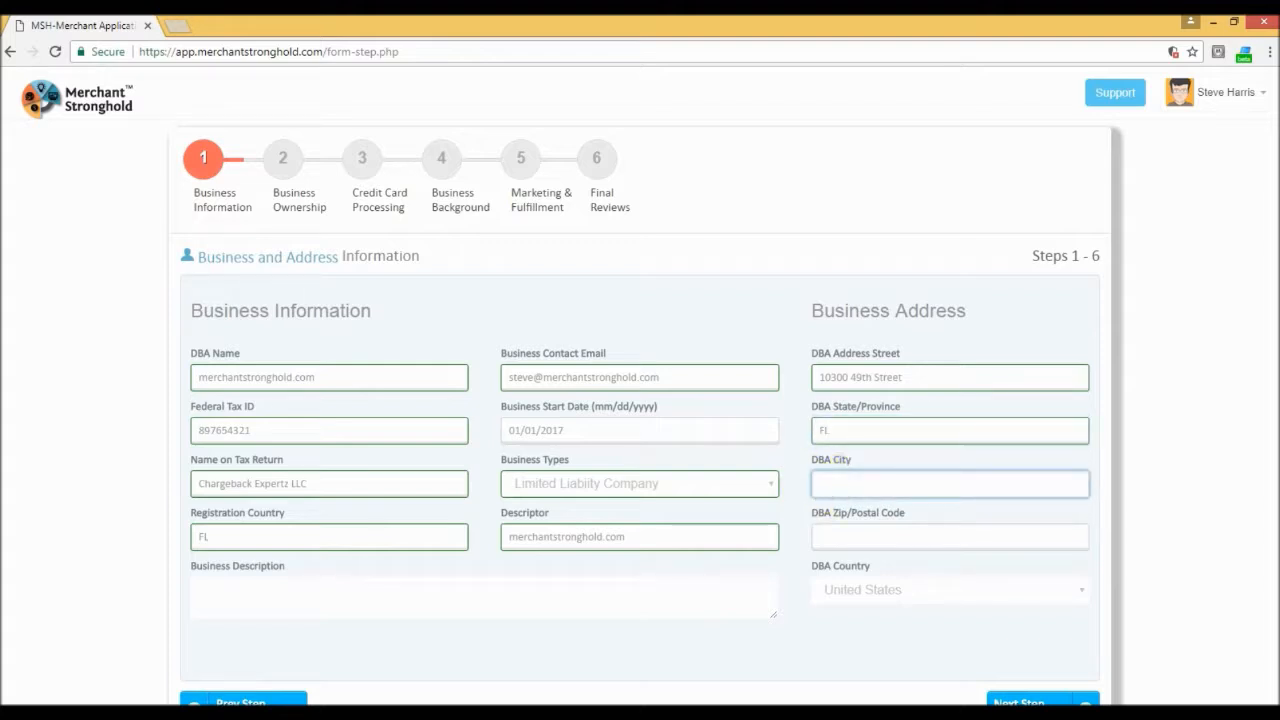
left_click(835, 488)
type("Clearwater")
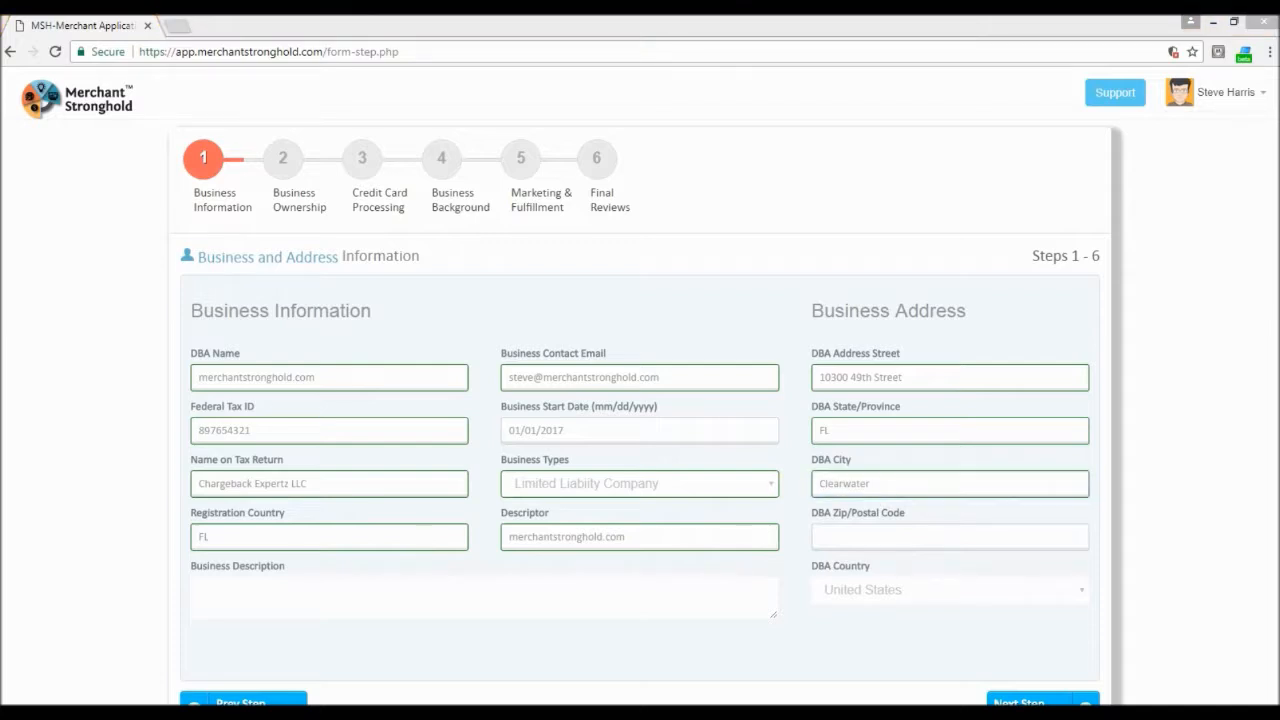
left_click(860, 537)
type("33762")
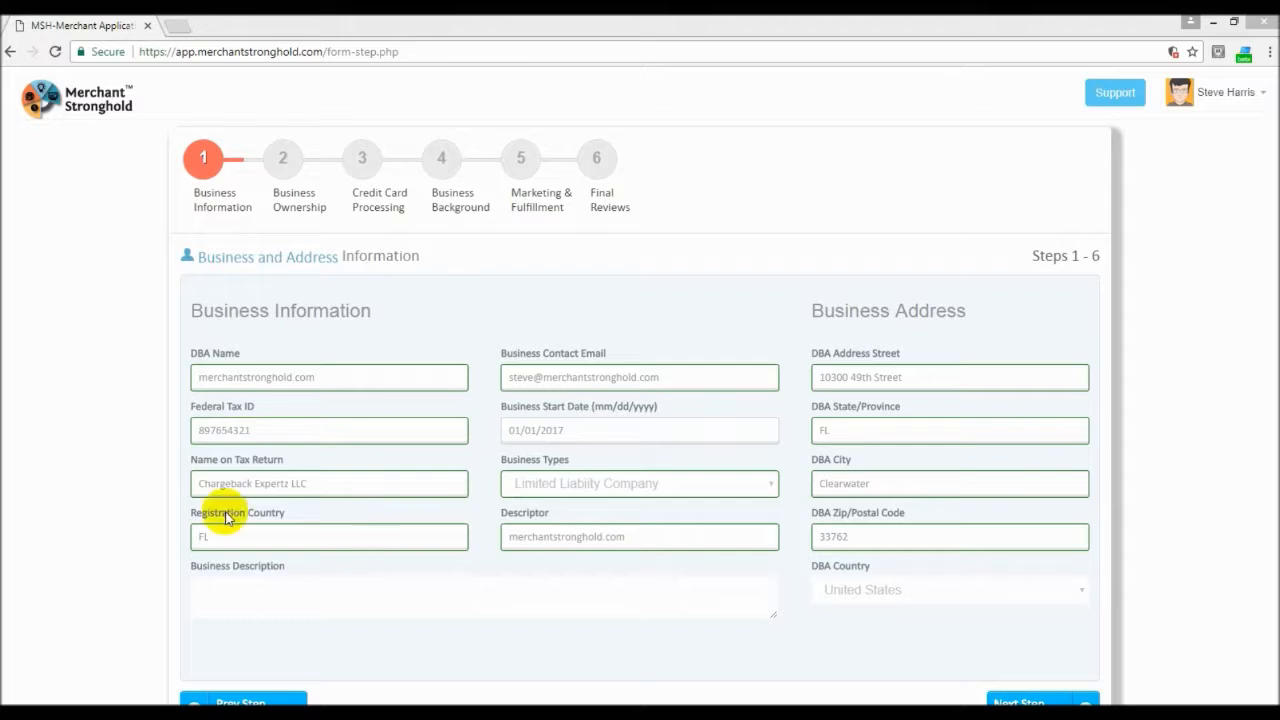
Step: Enter "Technical Support, Web design & development" as the business description
left_click(215, 582)
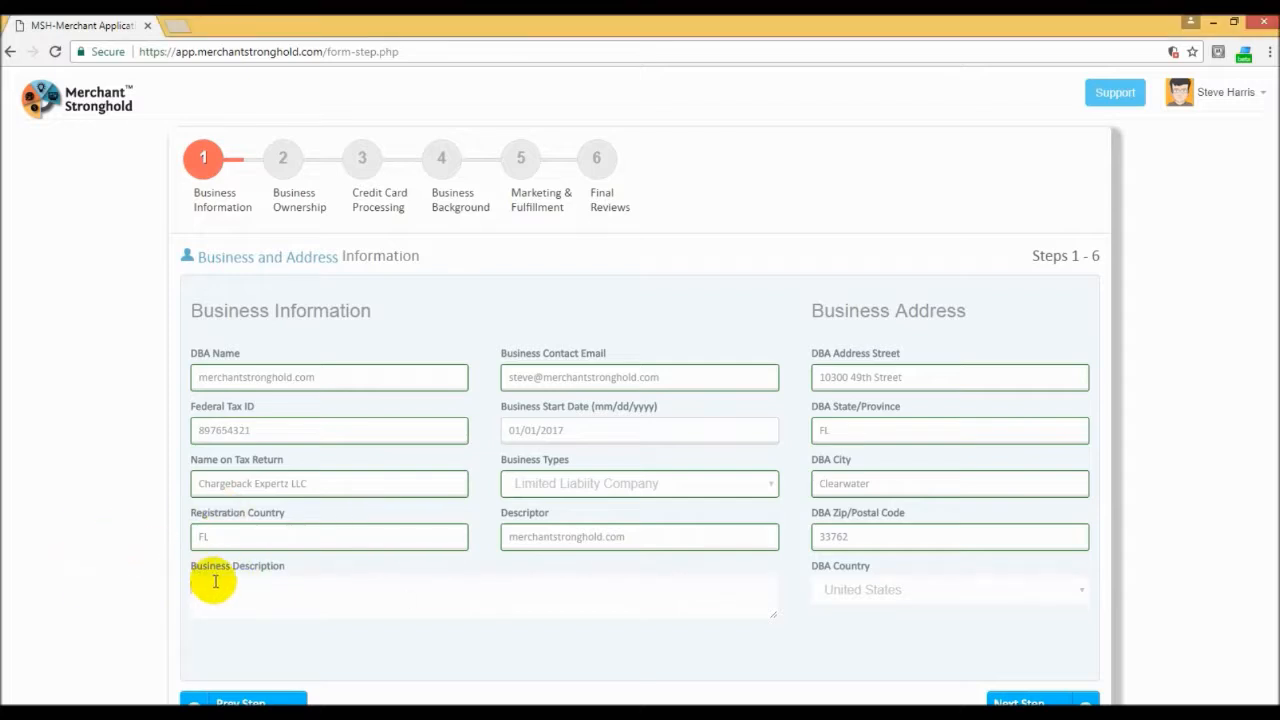
type("Technical Support, Web")
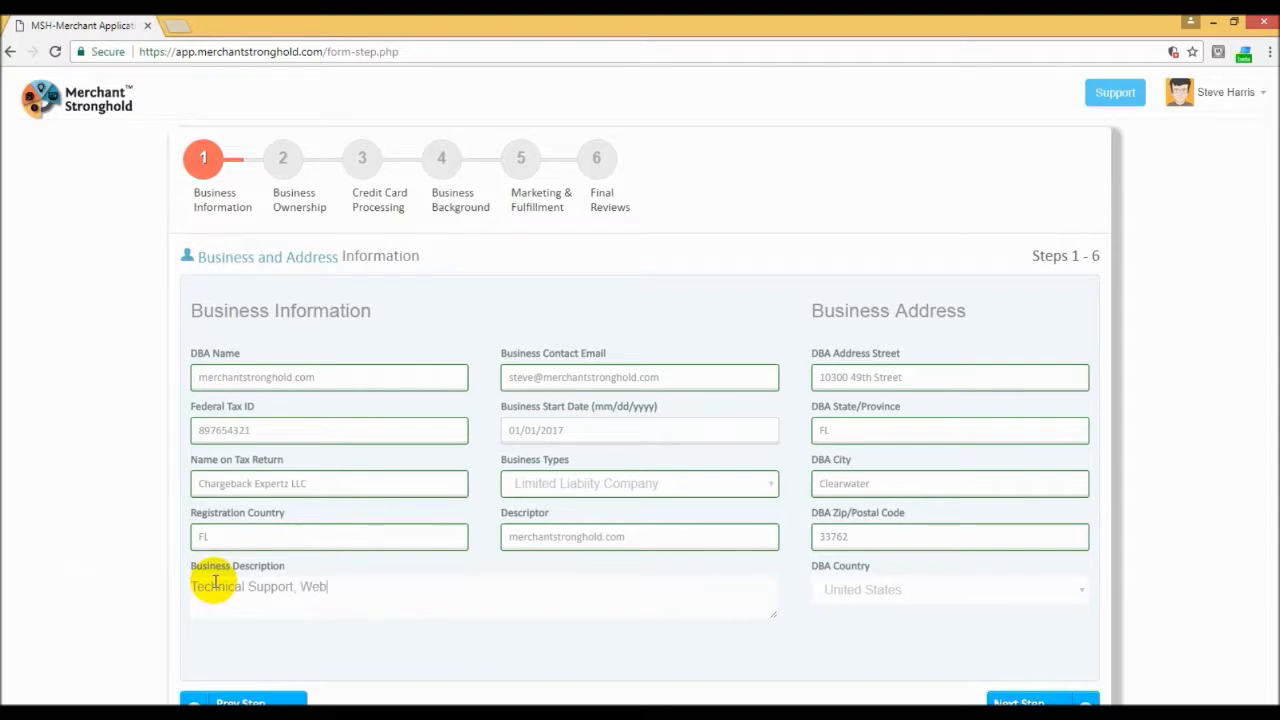
type(" design & development")
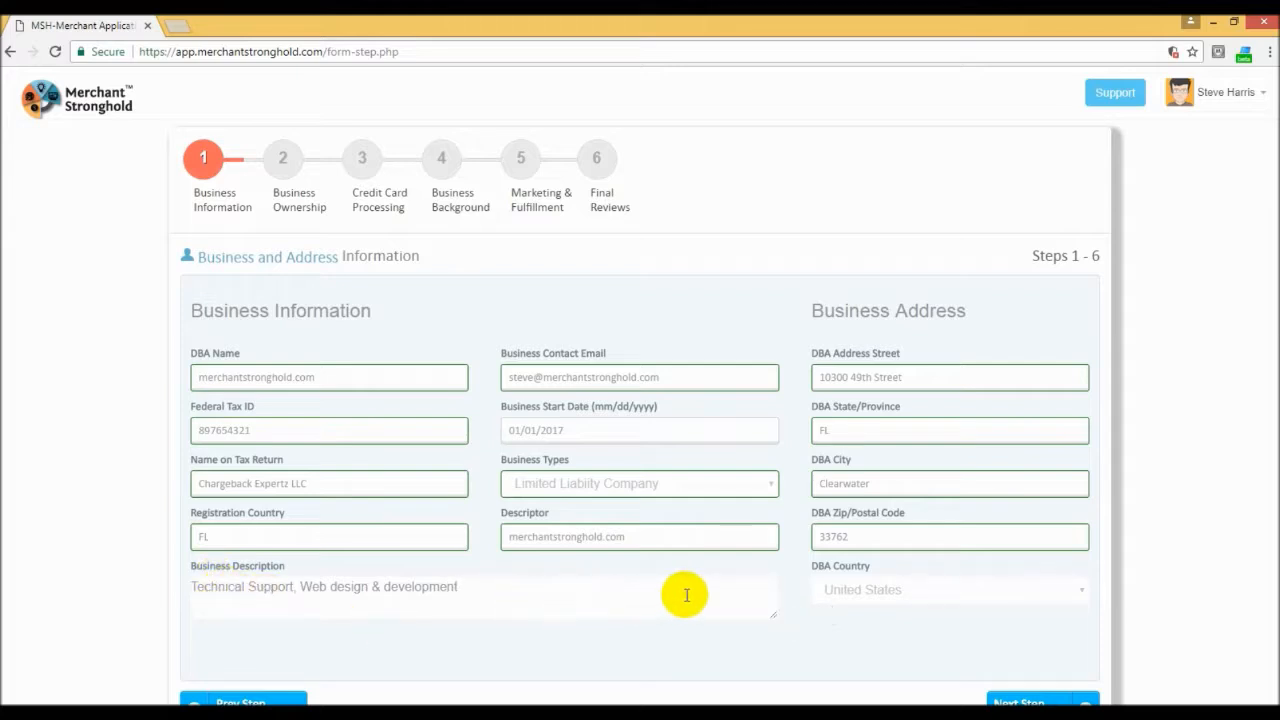
Step: Submit the business information and continue to the Business Ownership step of the application
scroll(688, 588, "down", 2)
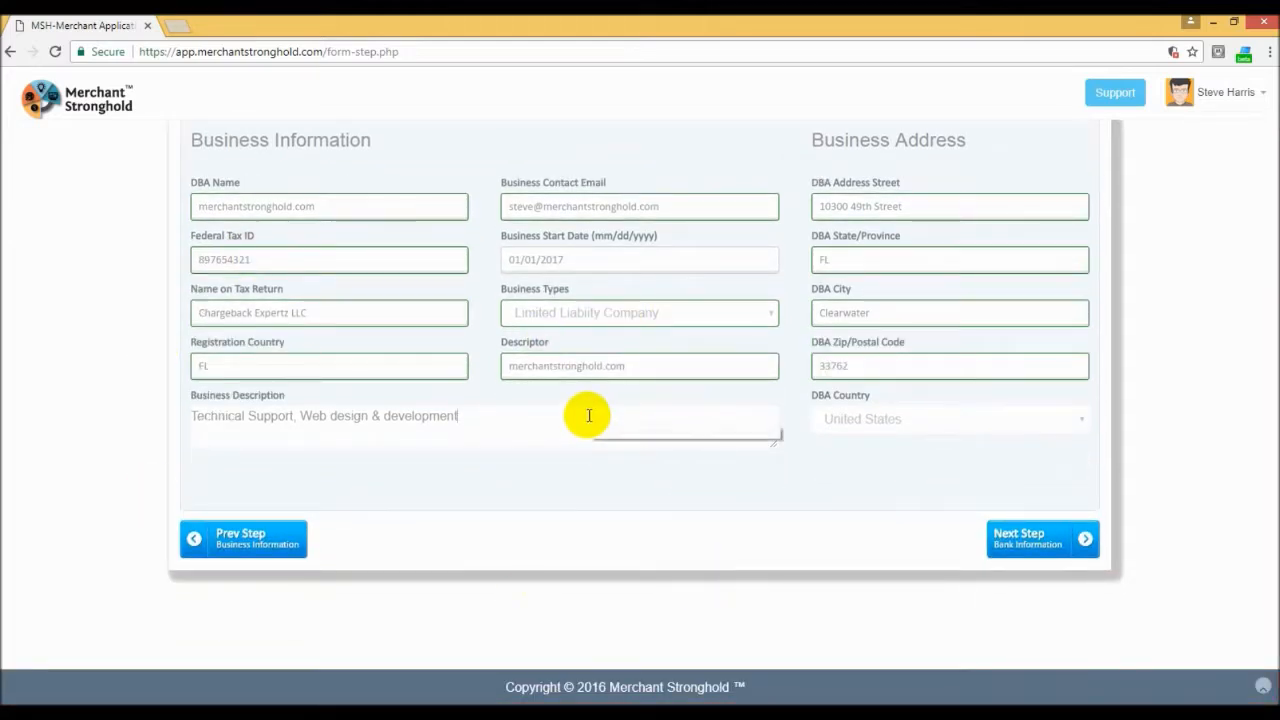
left_click(1036, 541)
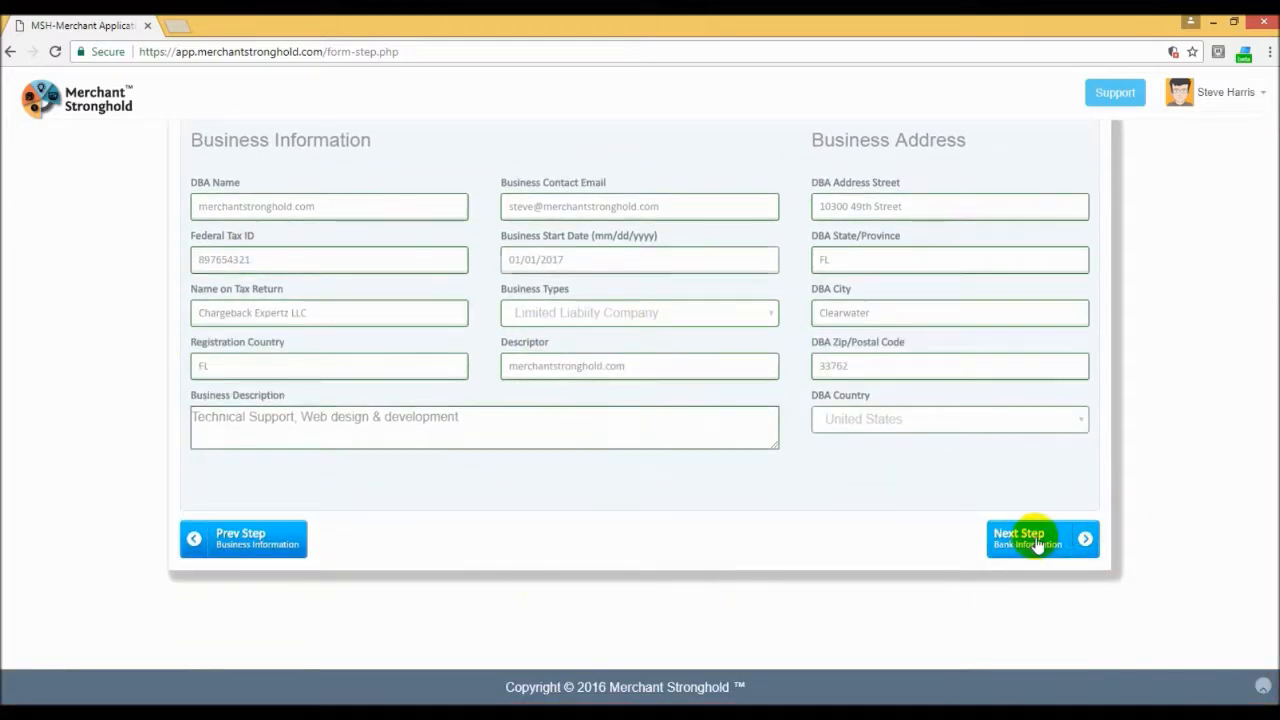
left_click(1036, 541)
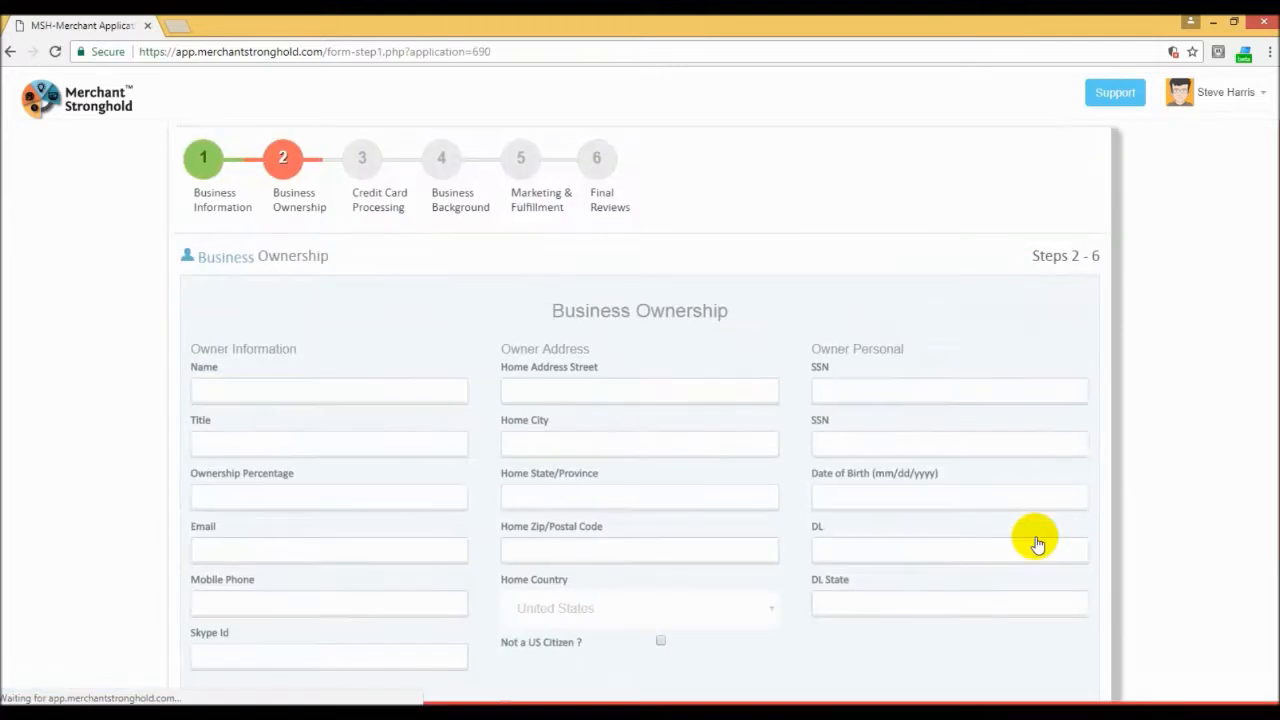
Step: Enter the owner's full name, with Owner as the title and 100 as the ownership percentage
left_click(244, 397)
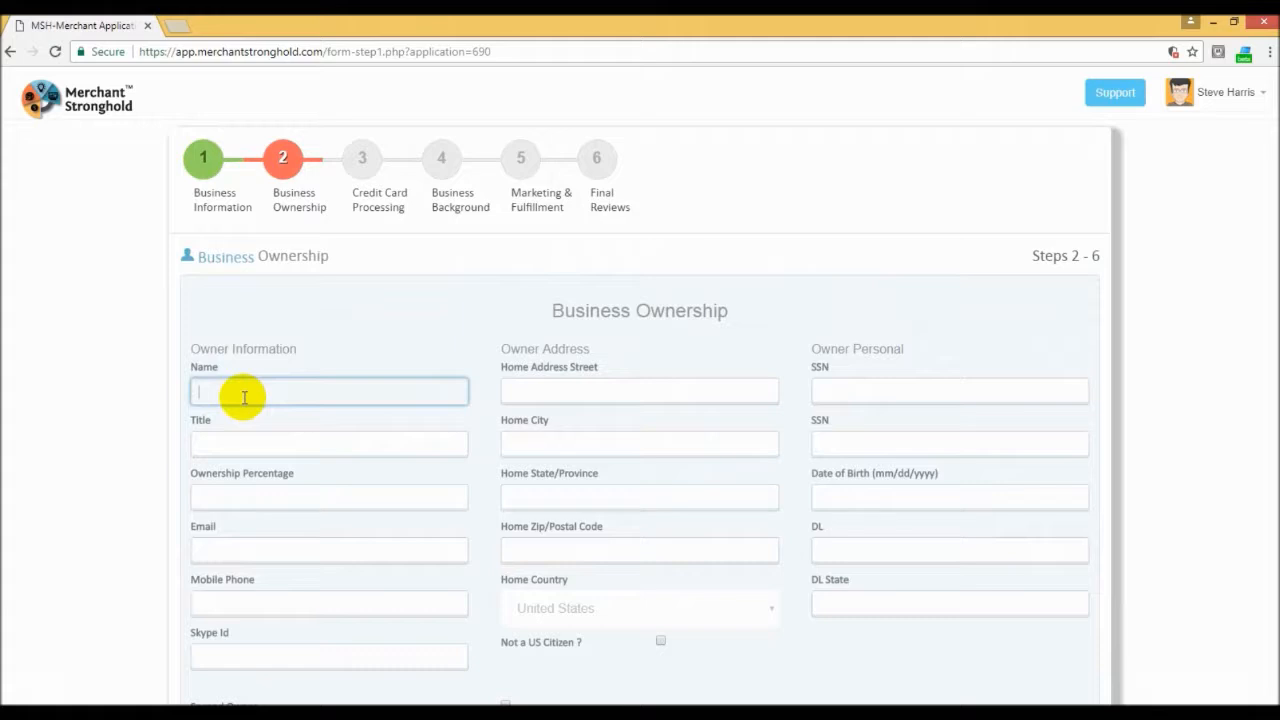
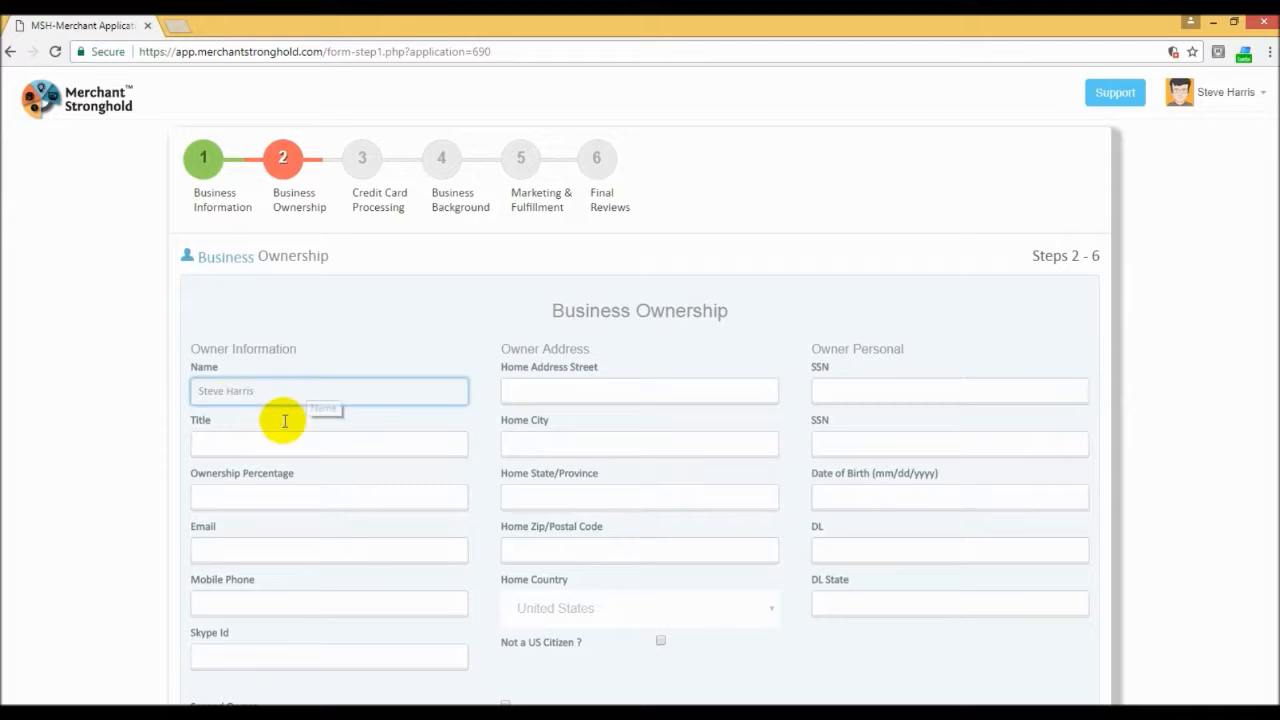
left_click(217, 448)
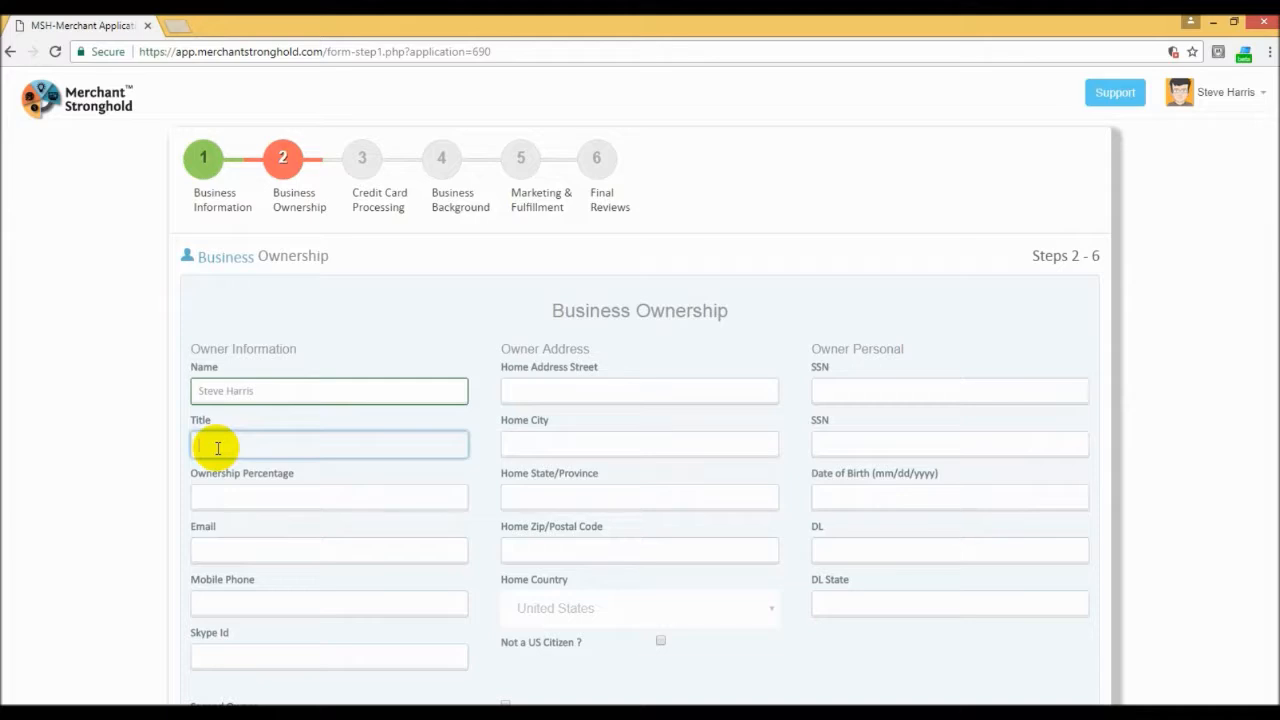
type("Owner")
left_click(222, 496)
type("100")
Step: Fill in the owner's e-mail address, mobile phone number and Skype ID
left_click(229, 549)
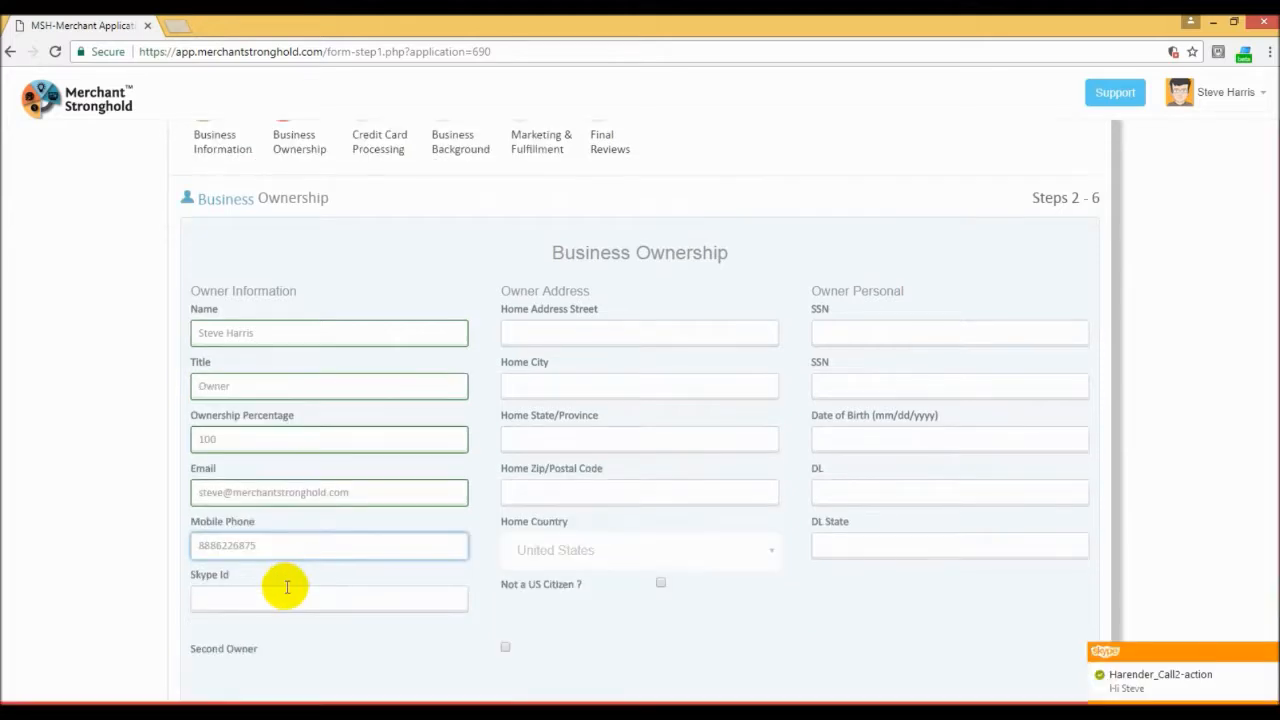
left_click(247, 599)
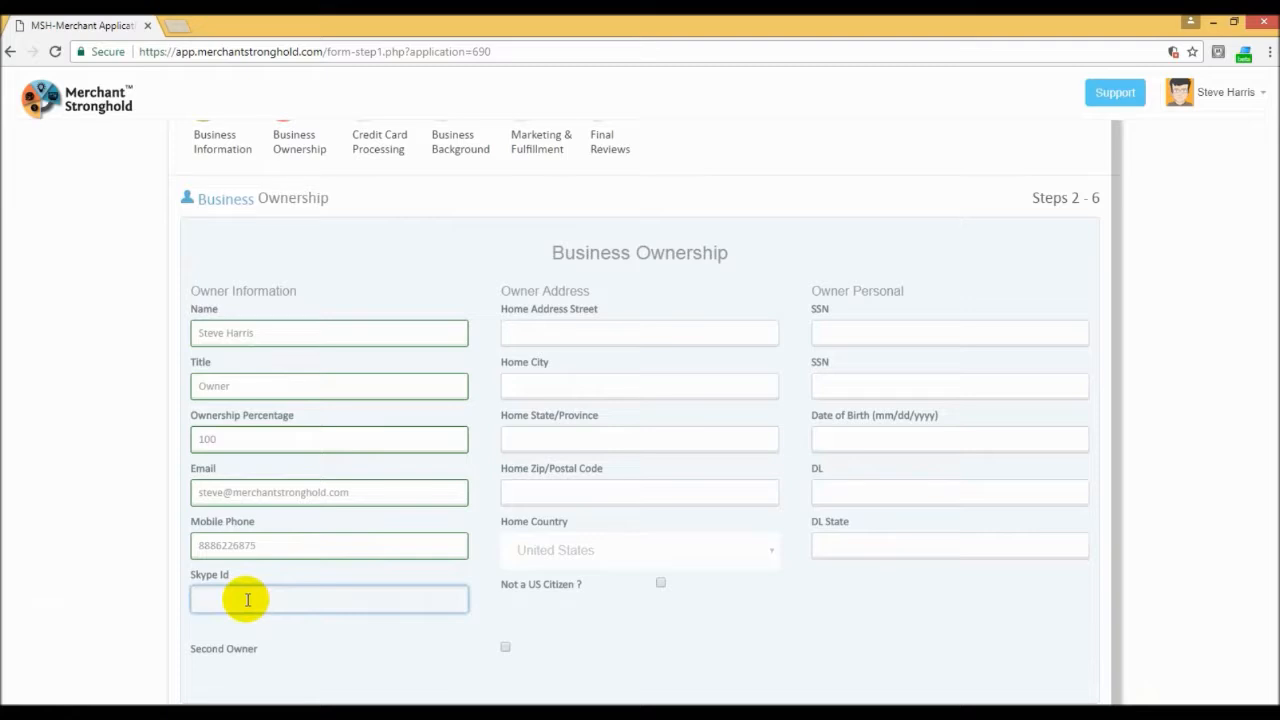
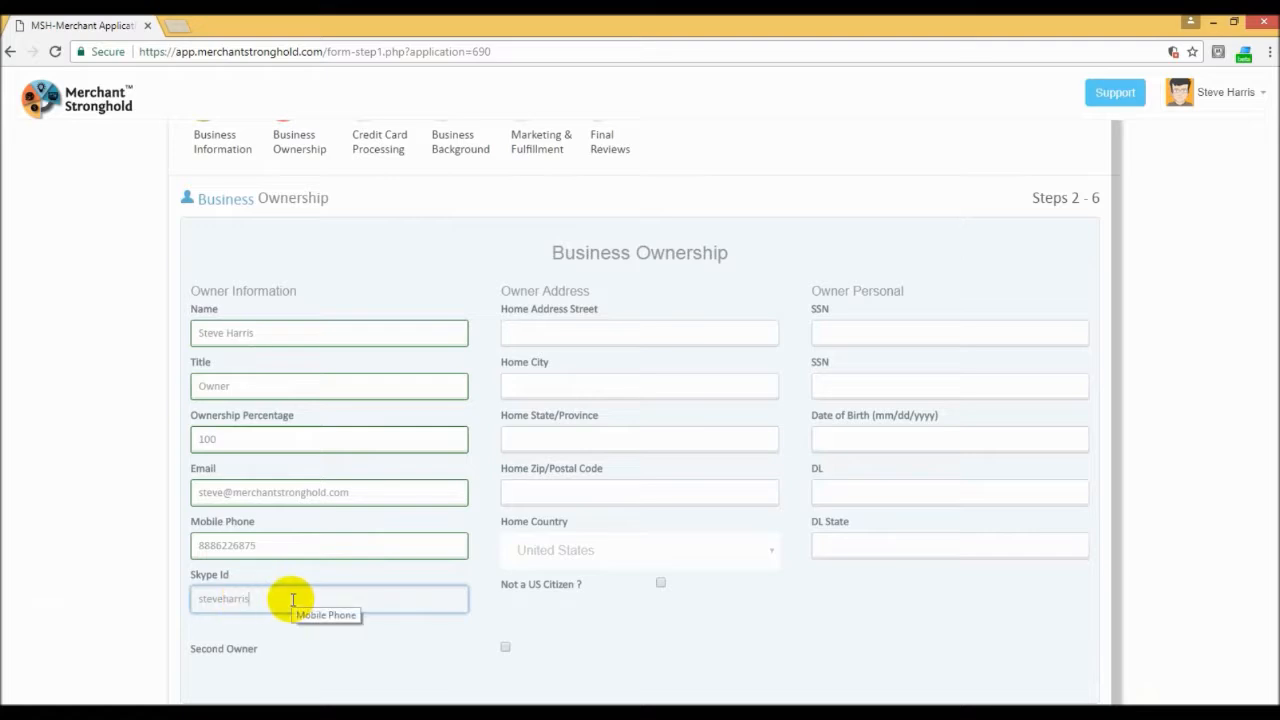
Step: Paste the owner's home street address and remove the extra spaces within it
left_click(537, 334)
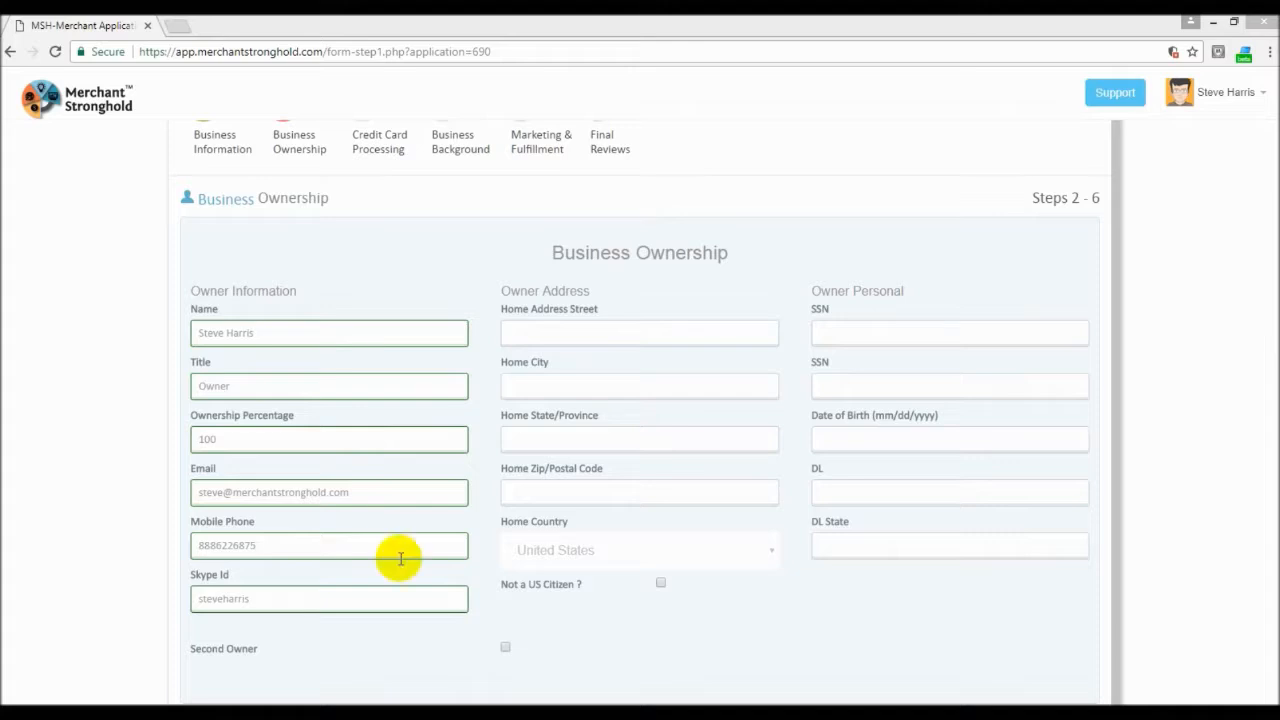
left_click(547, 334)
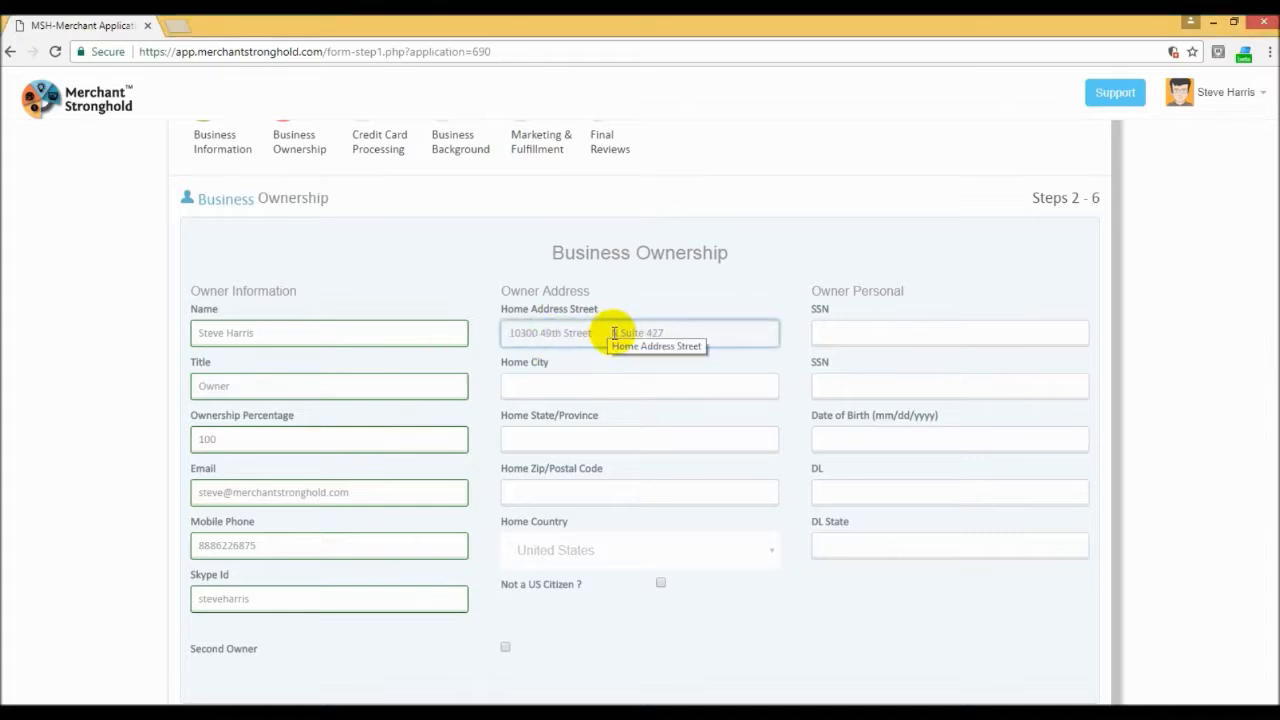
left_click_drag(610, 333, 593, 333)
key("BackSpace")
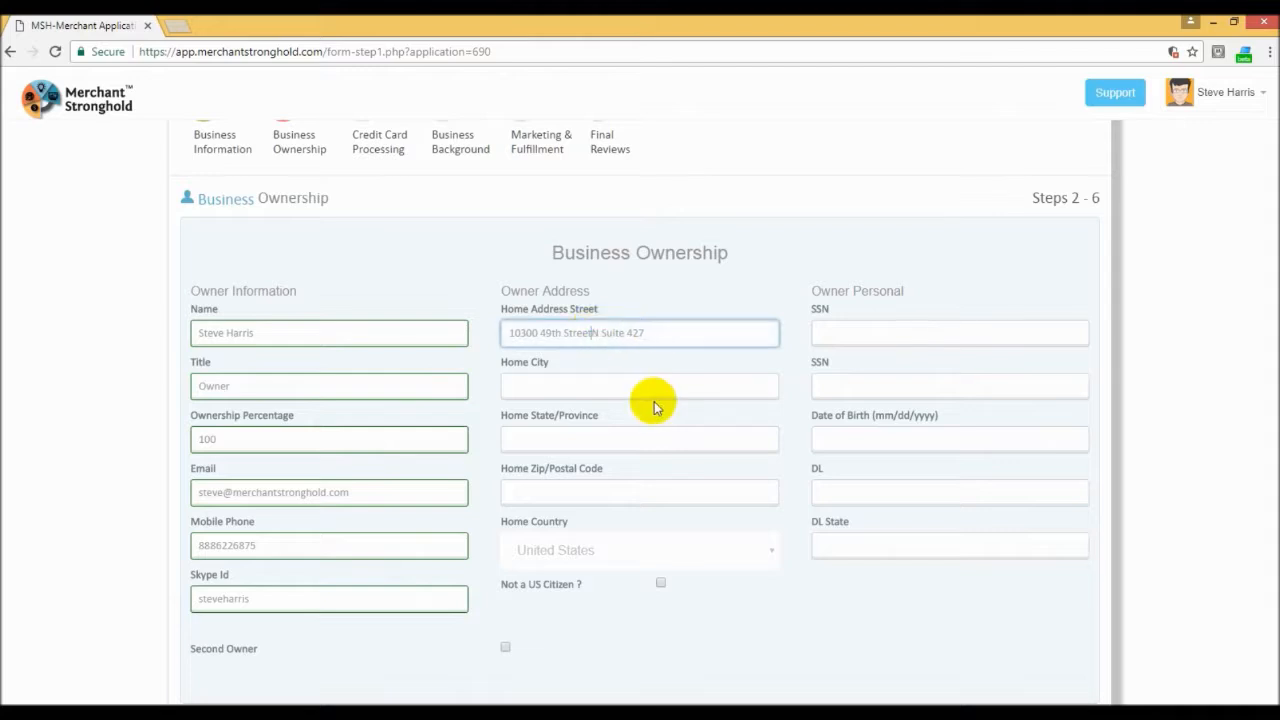
Step: Fill in the city, state and postal code of the owner's home address
left_click(566, 387)
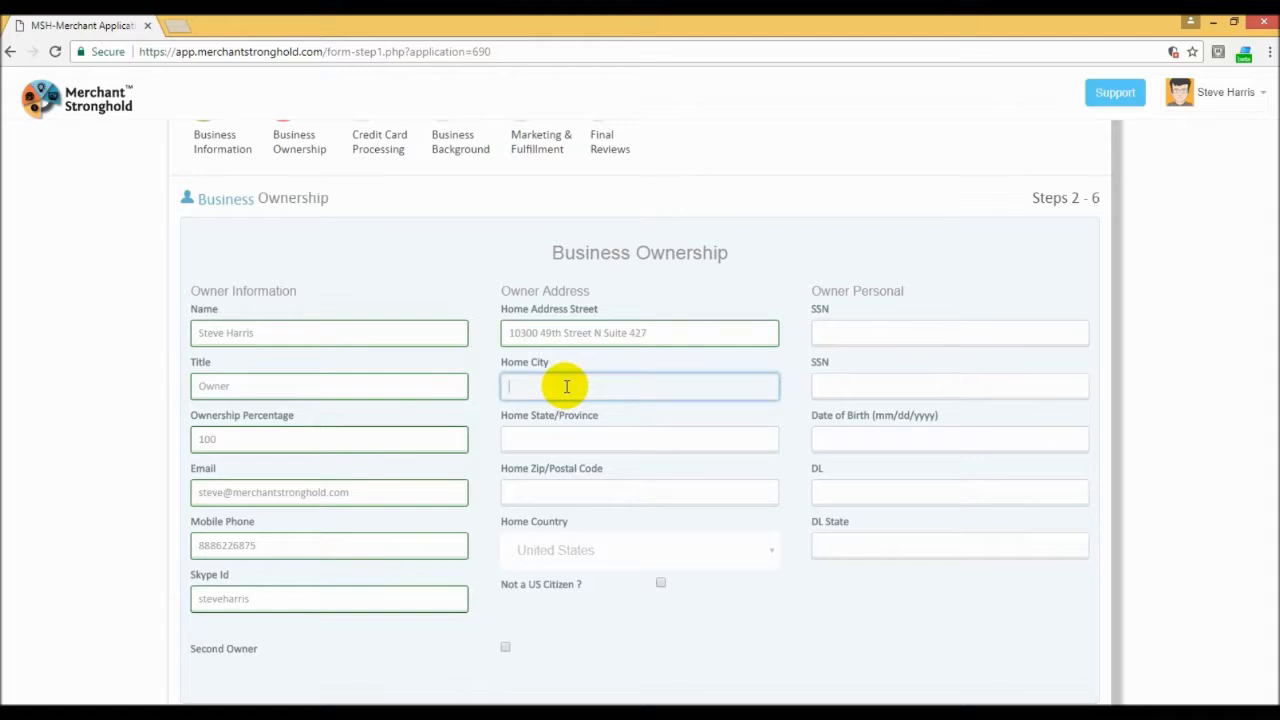
type("Clearwater")
left_click(558, 440)
type("Fl")
left_click(558, 493)
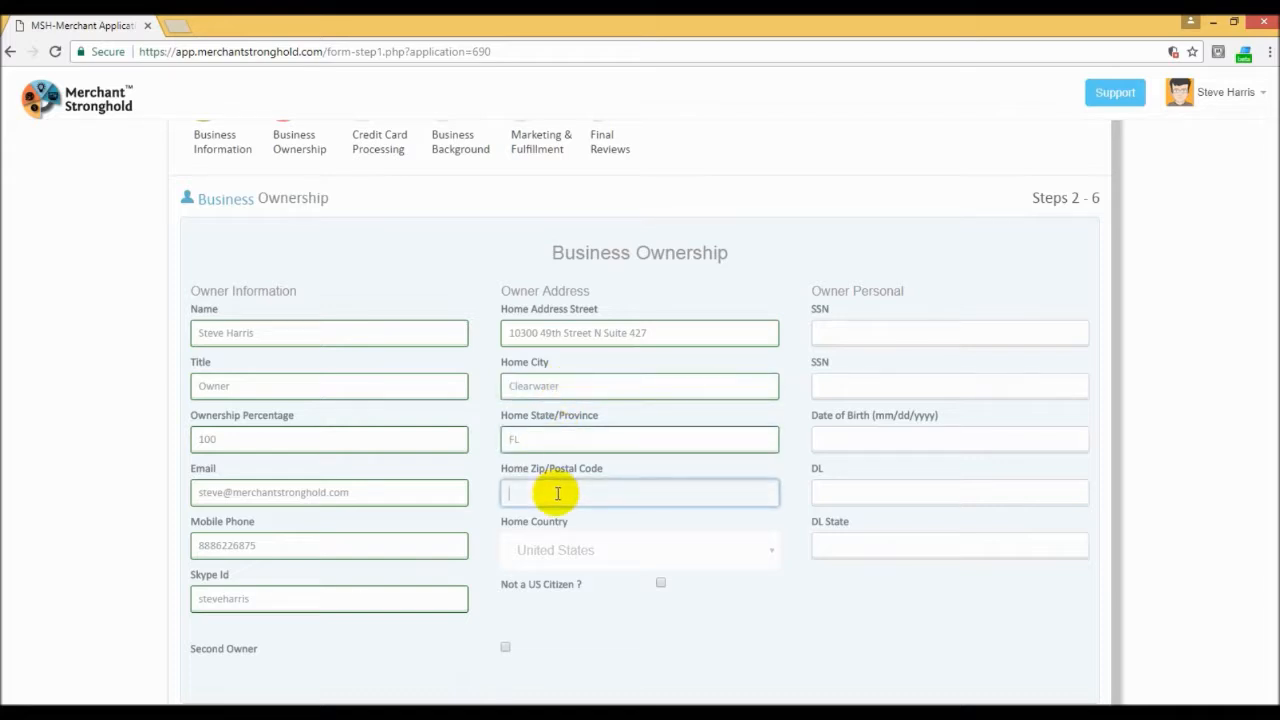
type("33763")
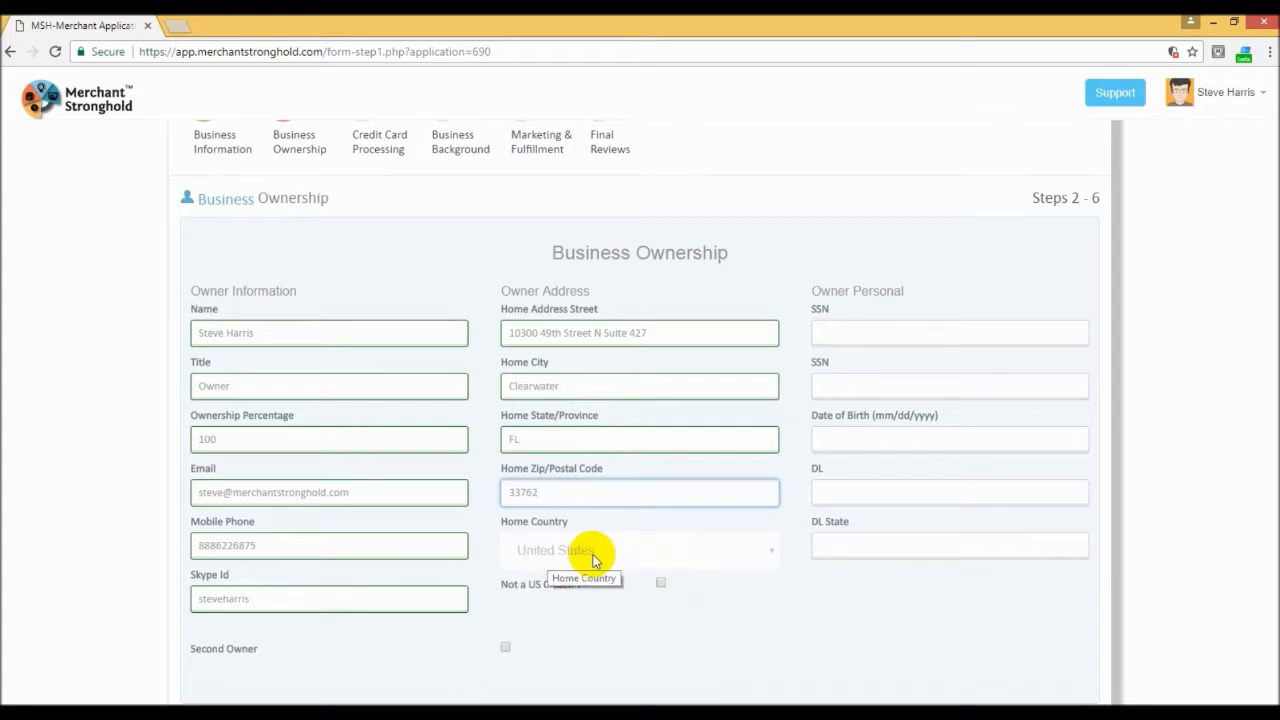
Step: Enter the owner's social security number in both SSN fields
left_click(845, 336)
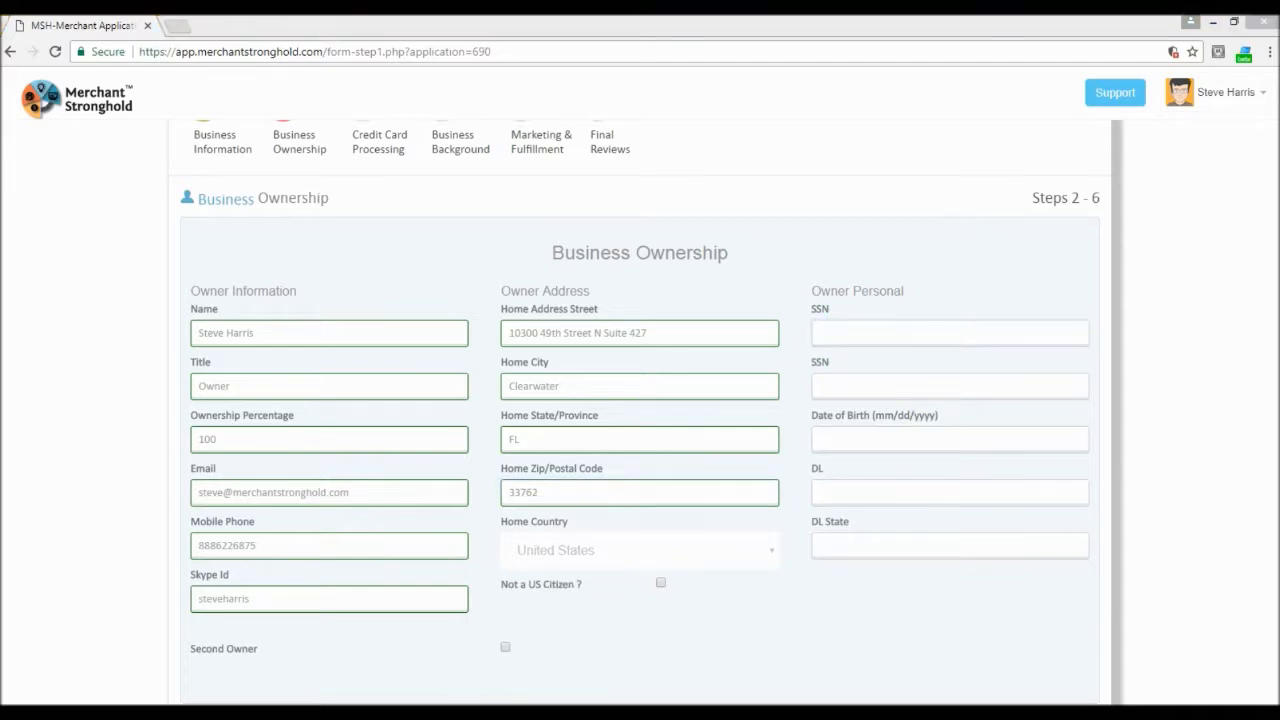
left_click(866, 333)
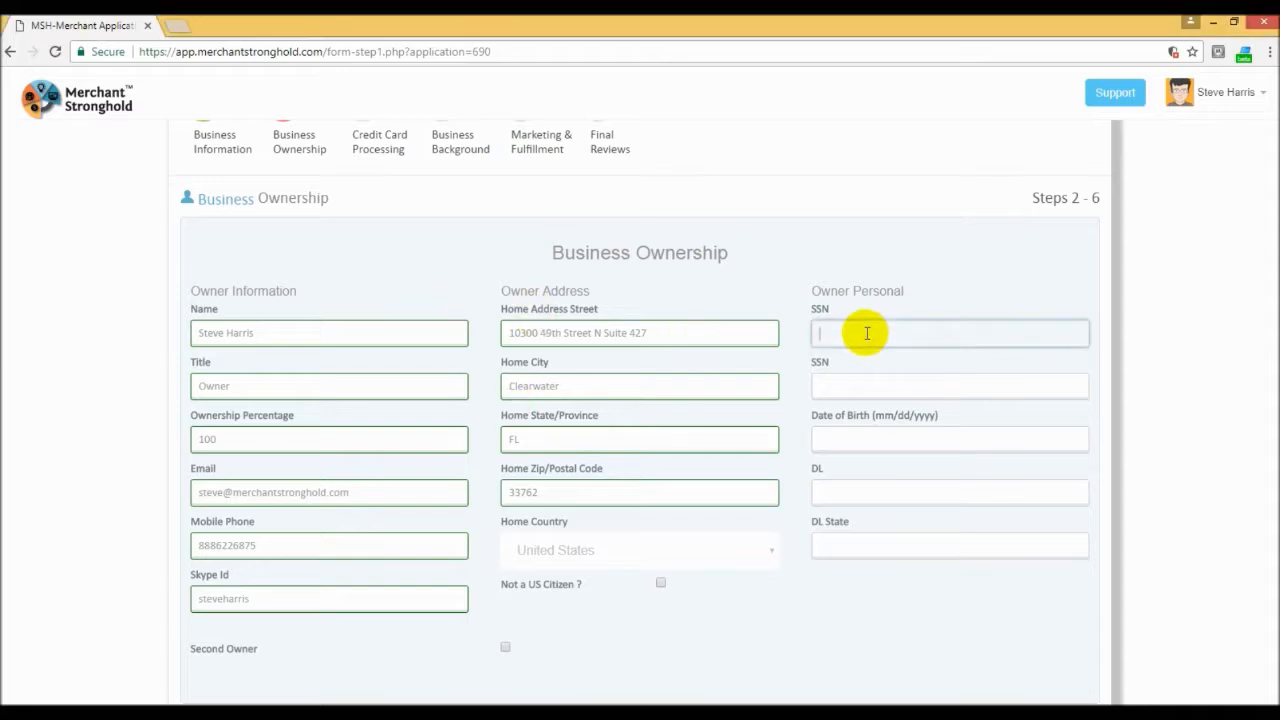
left_click(848, 381)
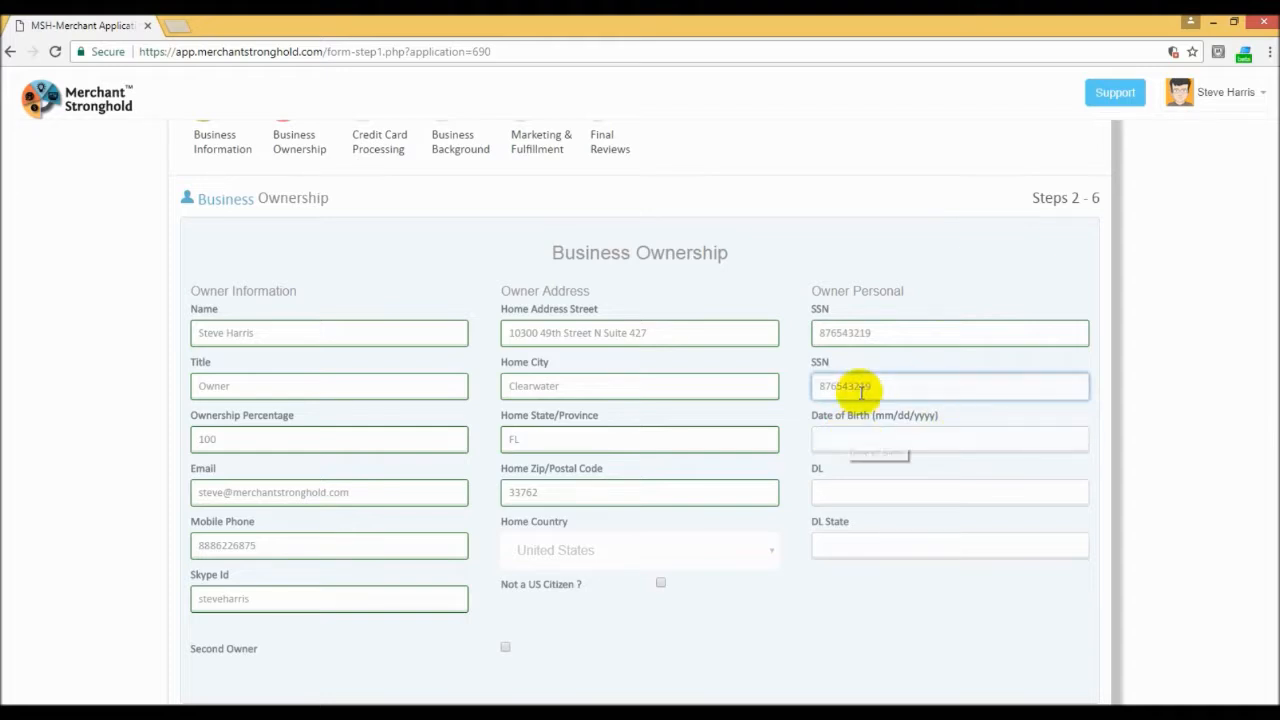
Step: Pick the owner's date of birth in the calendar of the owner's personal details
left_click(863, 439)
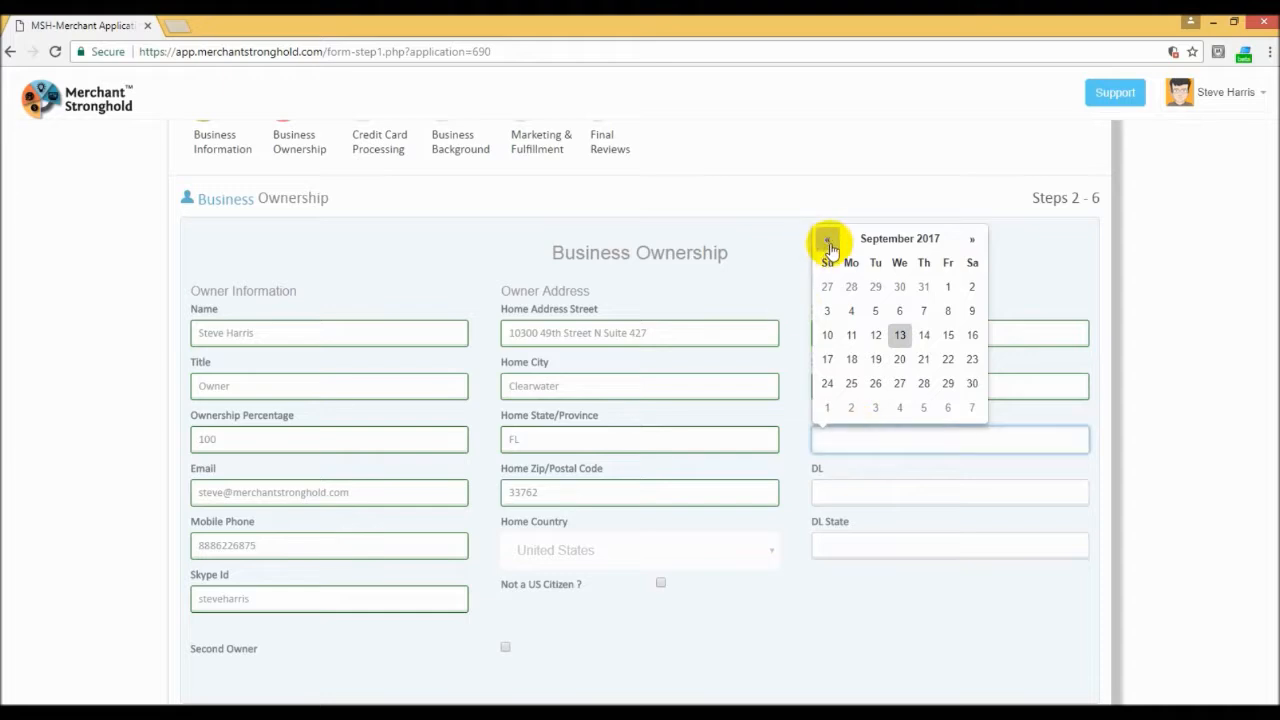
left_click(896, 239)
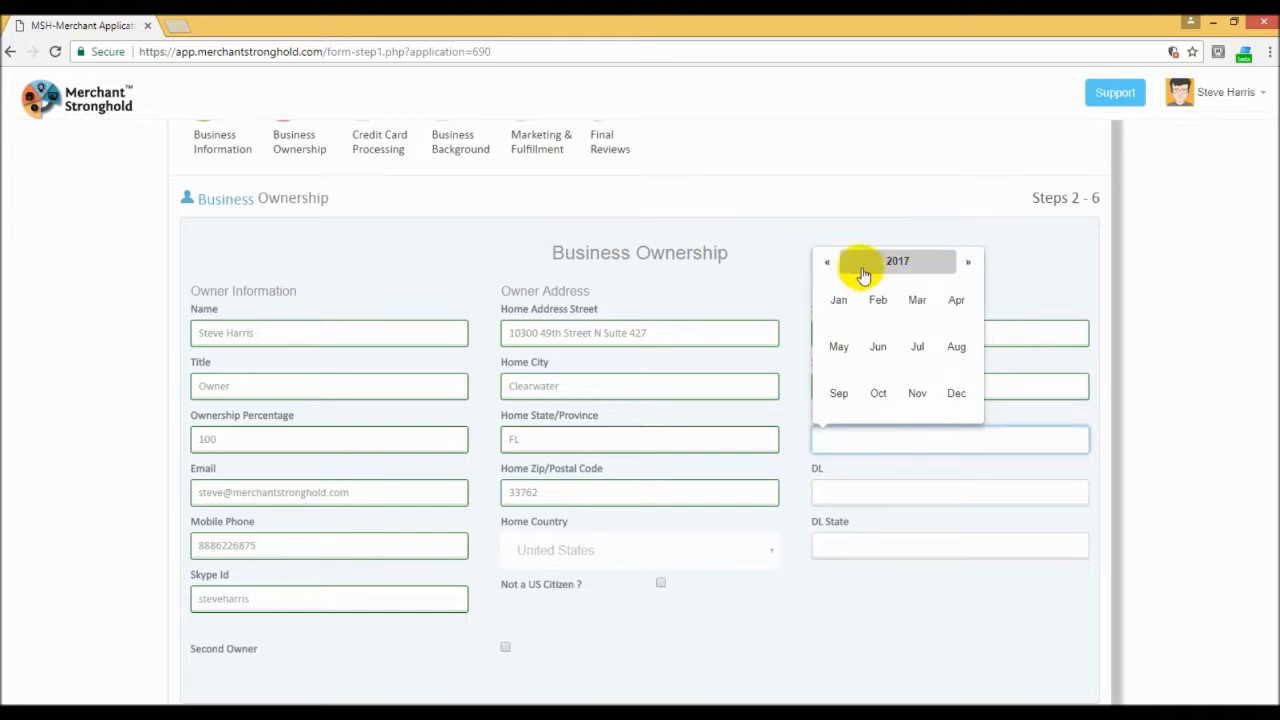
left_click(891, 263)
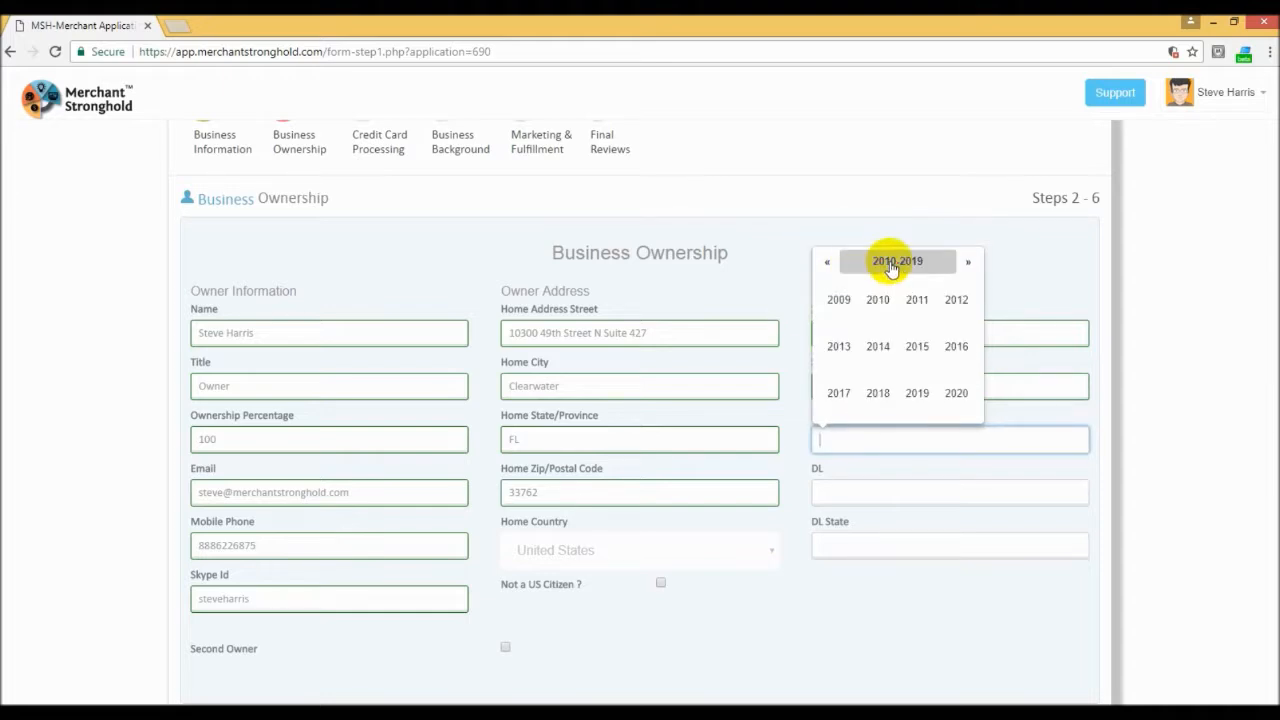
left_click(826, 263)
left_click(826, 263)
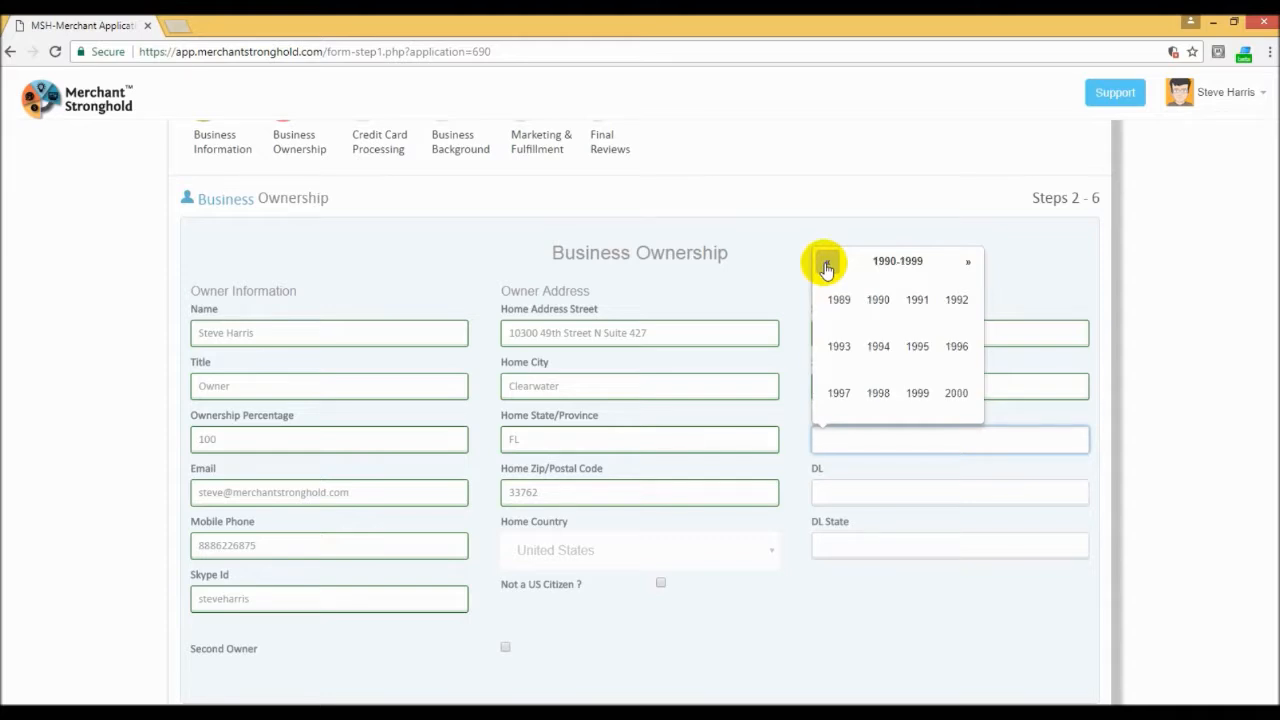
left_click(826, 264)
left_click(914, 350)
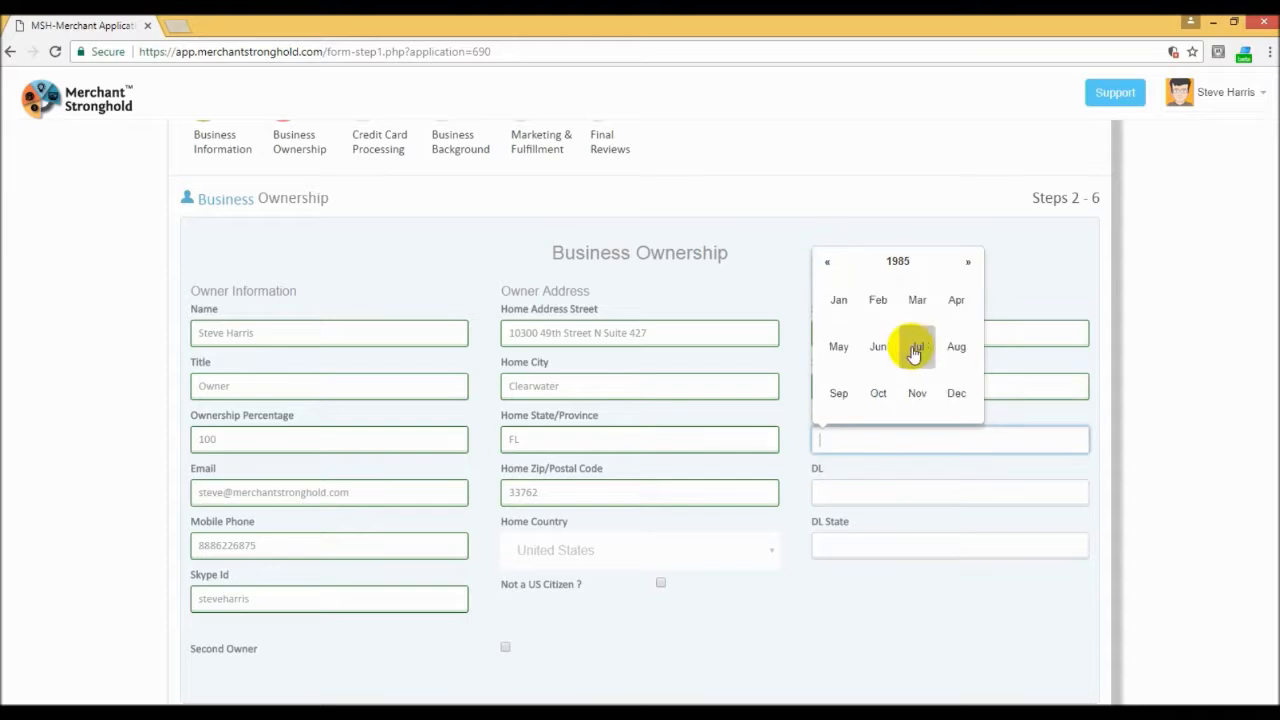
left_click(878, 300)
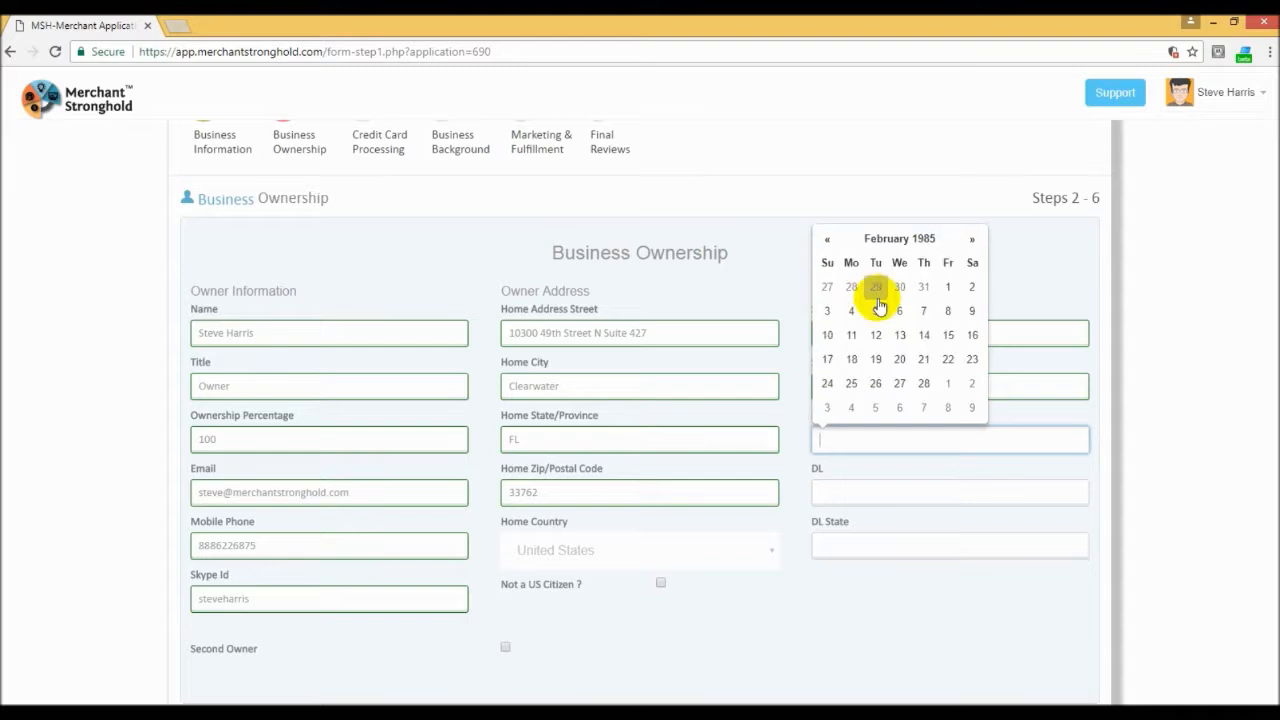
left_click(924, 335)
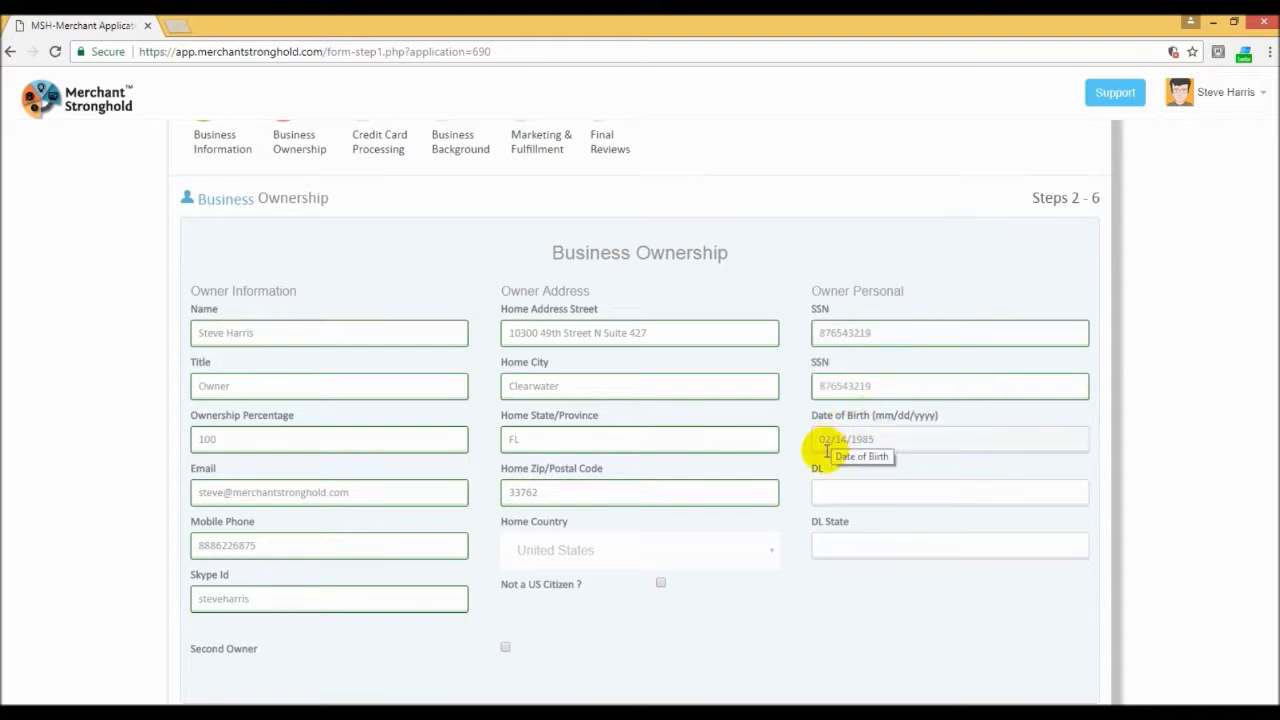
Step: Enter the owner's driver's license number and set the license state to FL
left_click(847, 491)
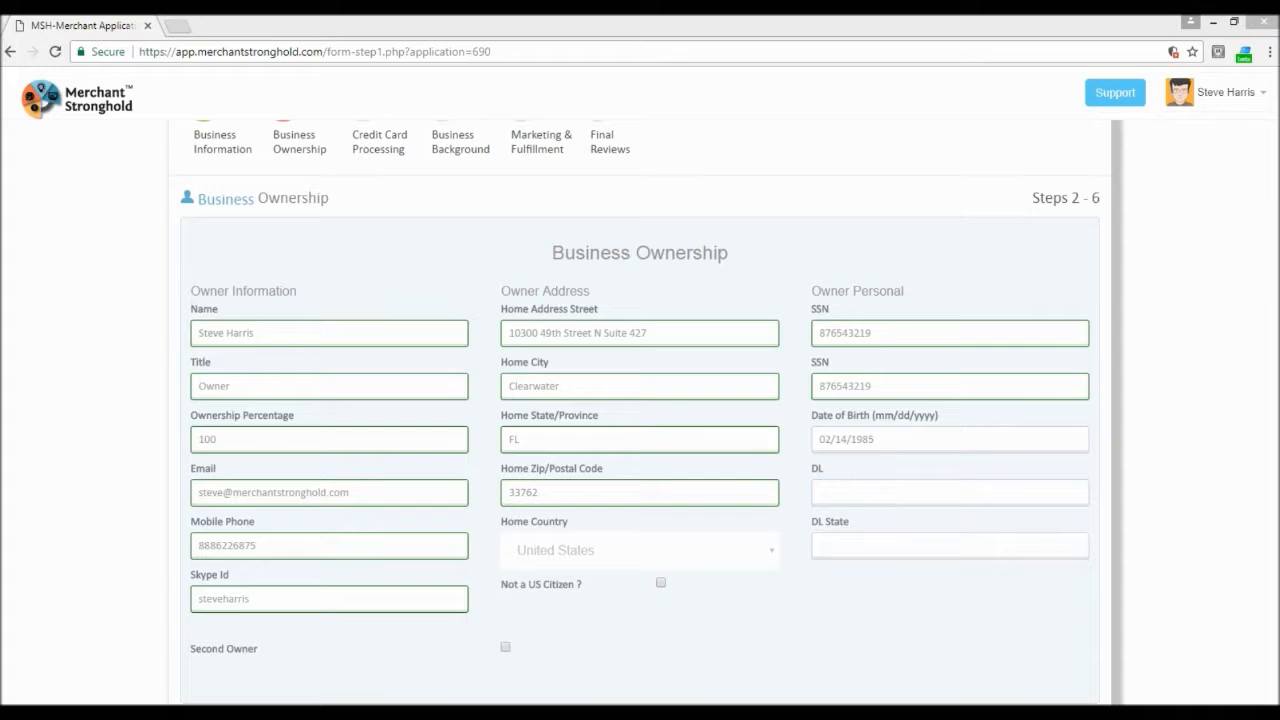
left_click(866, 494)
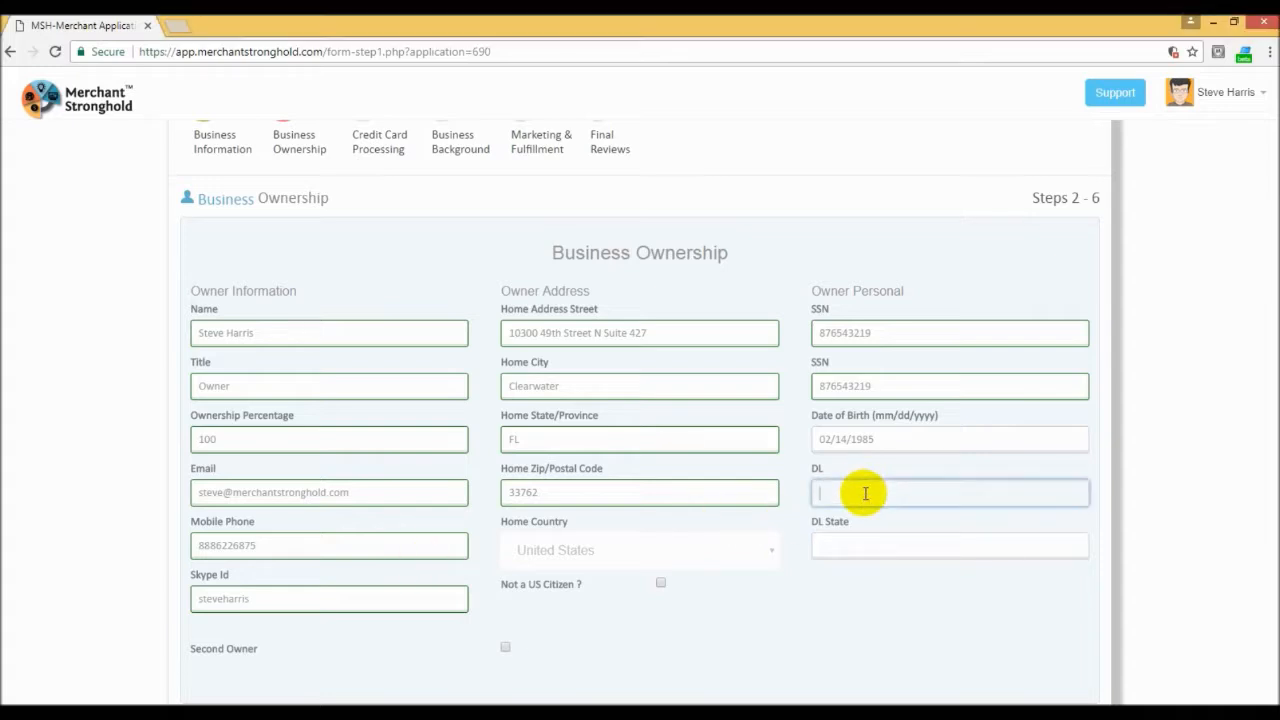
left_click(852, 540)
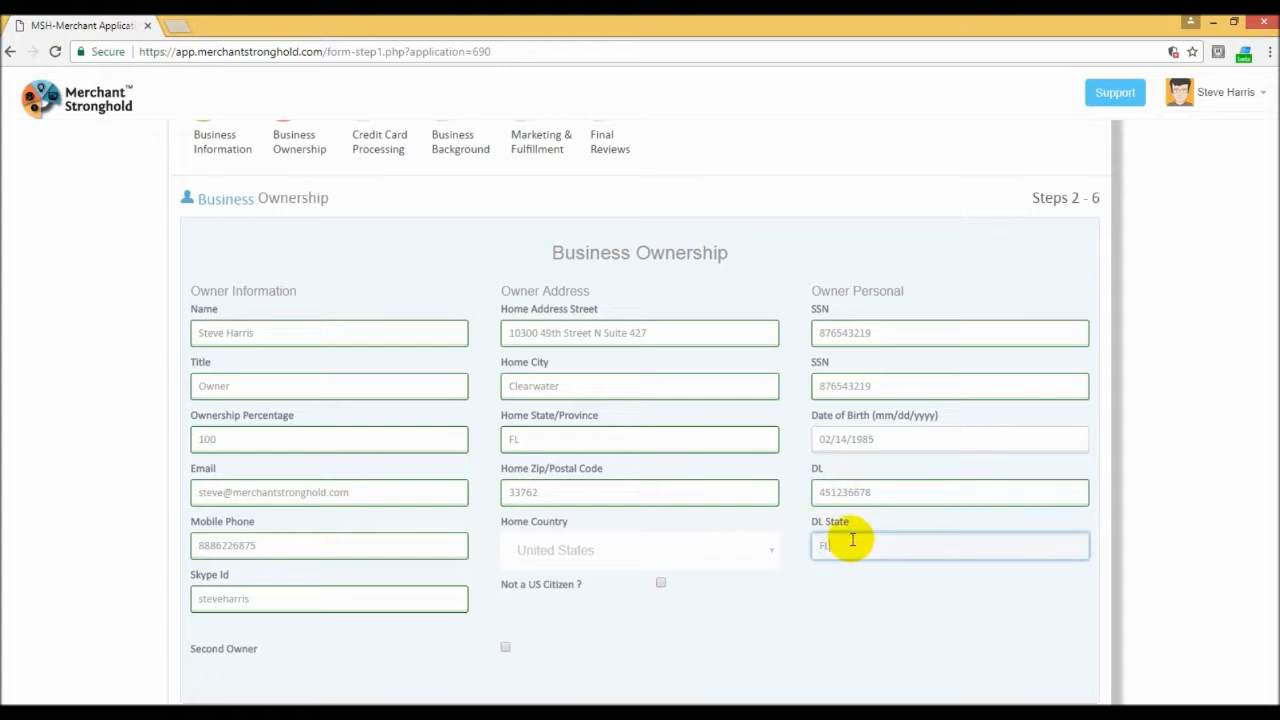
left_click(804, 597)
Step: Leave the second owner option unselected and continue to the Credit Card Processing step of the application
scroll(752, 564, "down", 2)
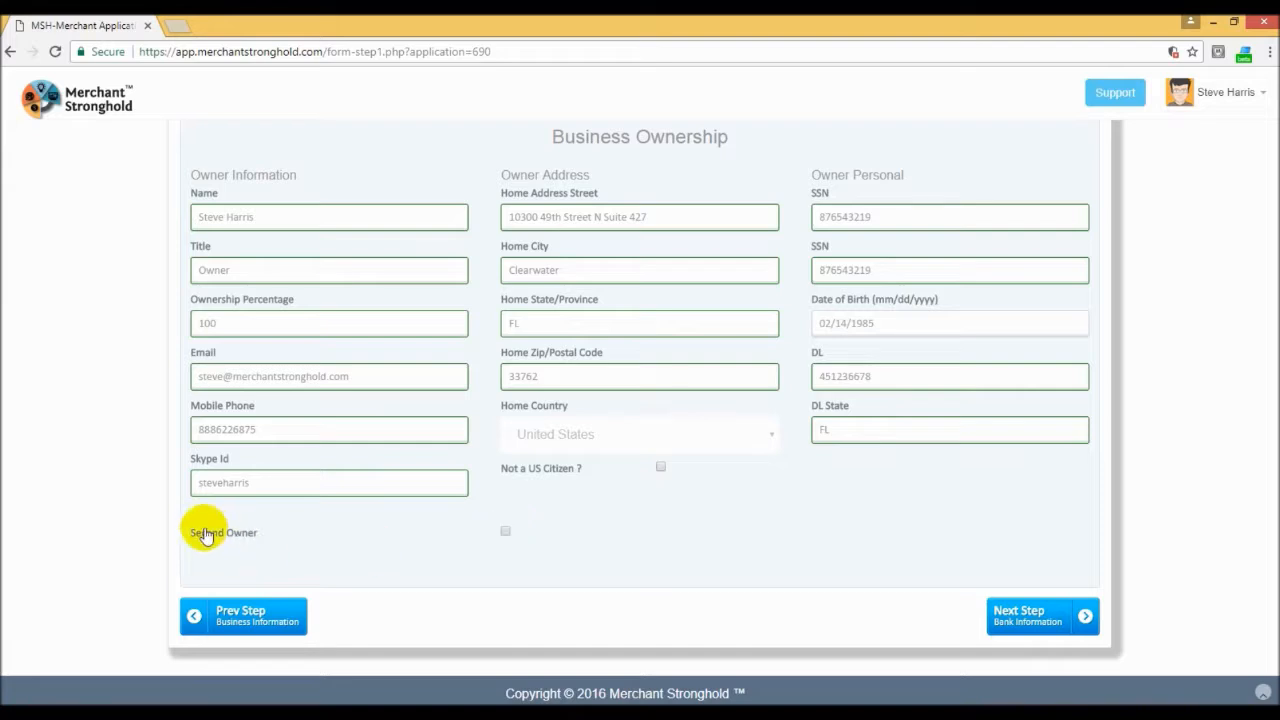
left_click(1044, 618)
left_click(1045, 620)
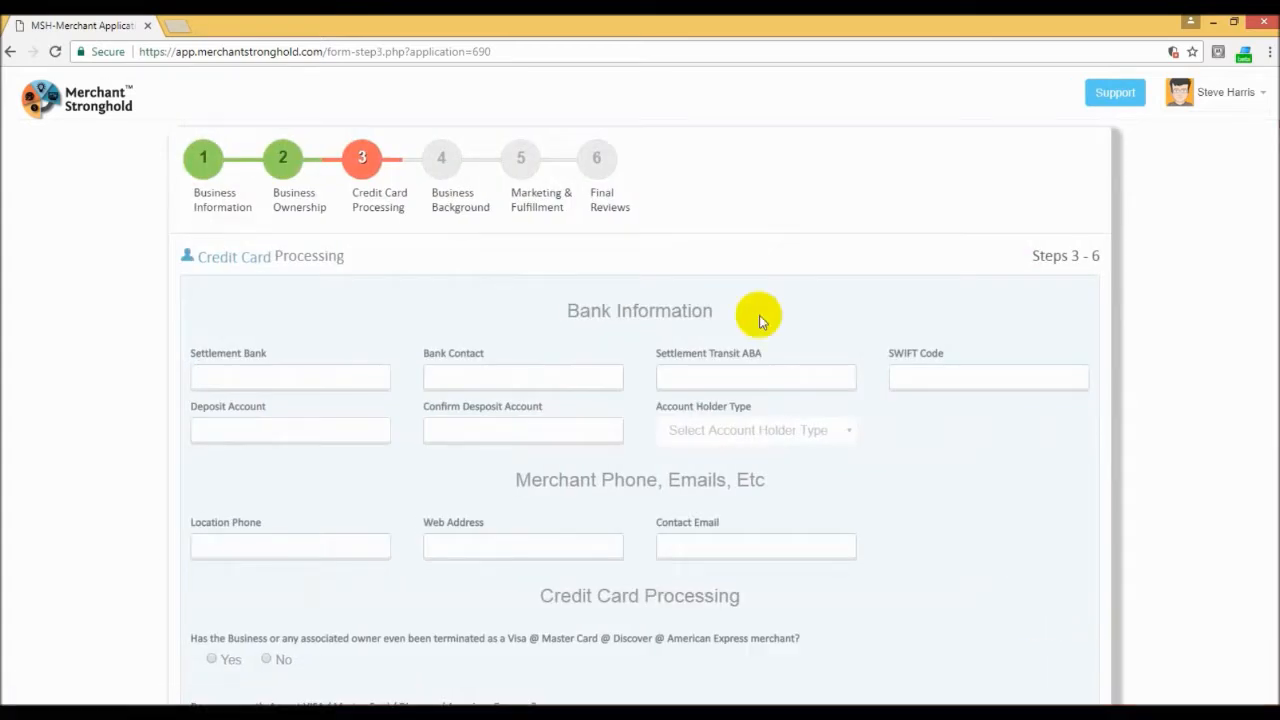
Step: Enter Harris Bank as the settlement bank and fill in the bank's contact phone number
scroll(397, 295, "down", 1)
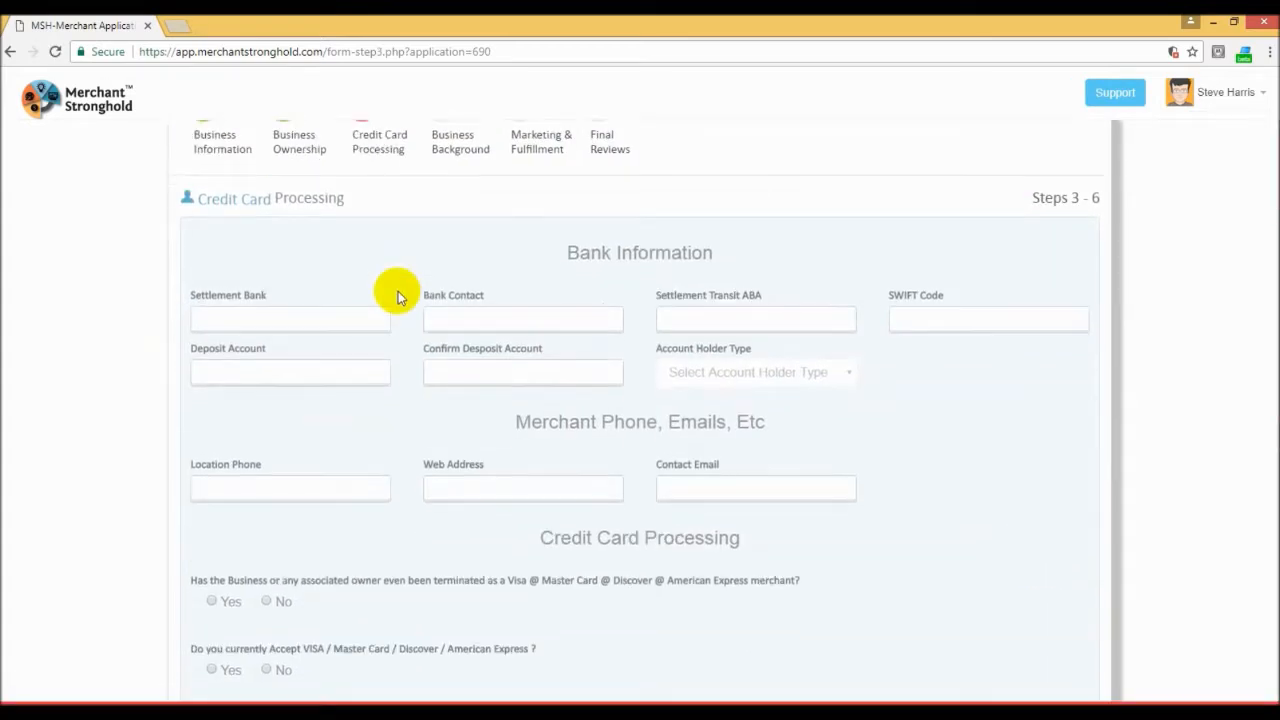
left_click(256, 323)
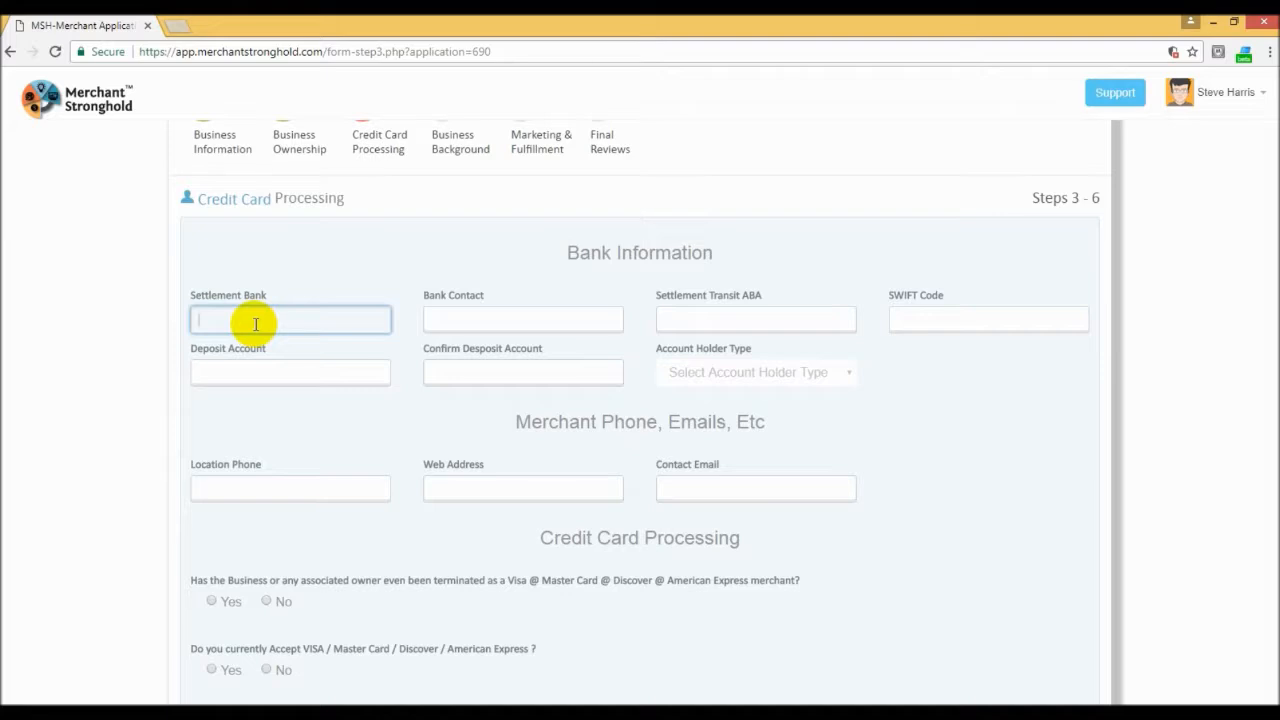
type("Harris Bank")
left_click(466, 315)
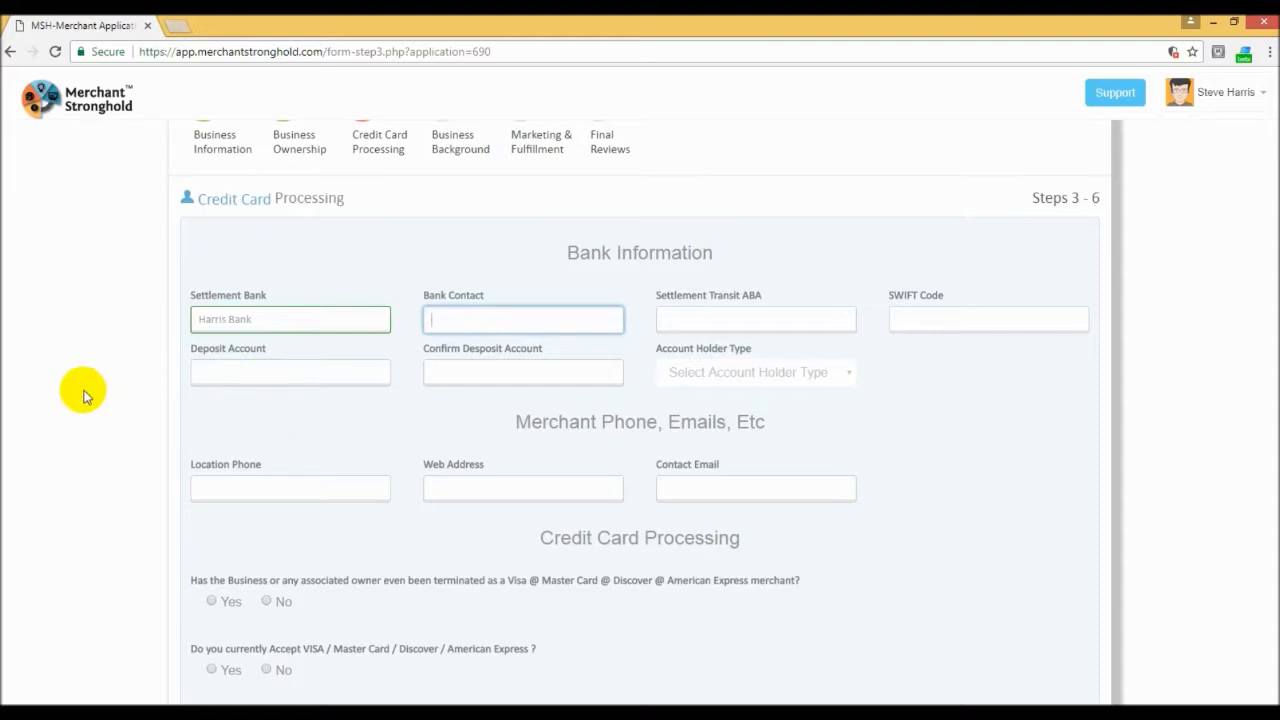
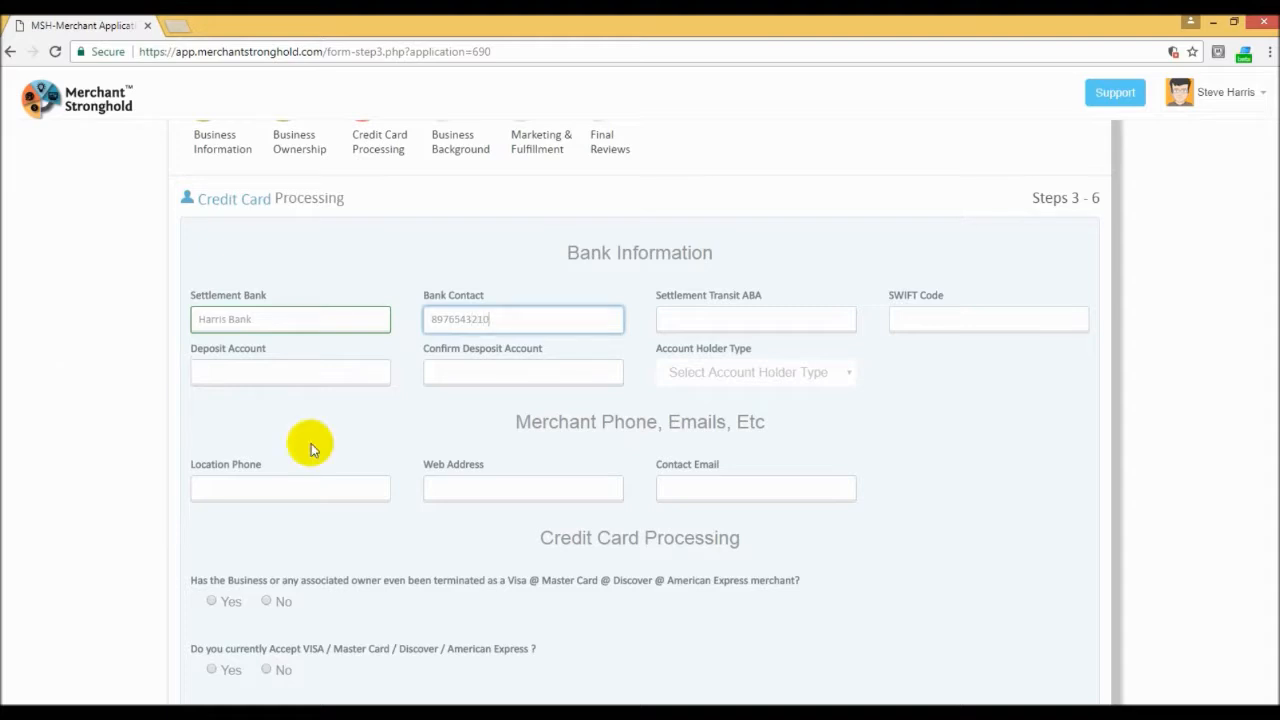
Step: Paste the bank's routing number as the Settlement Transit ABA
left_click(721, 319)
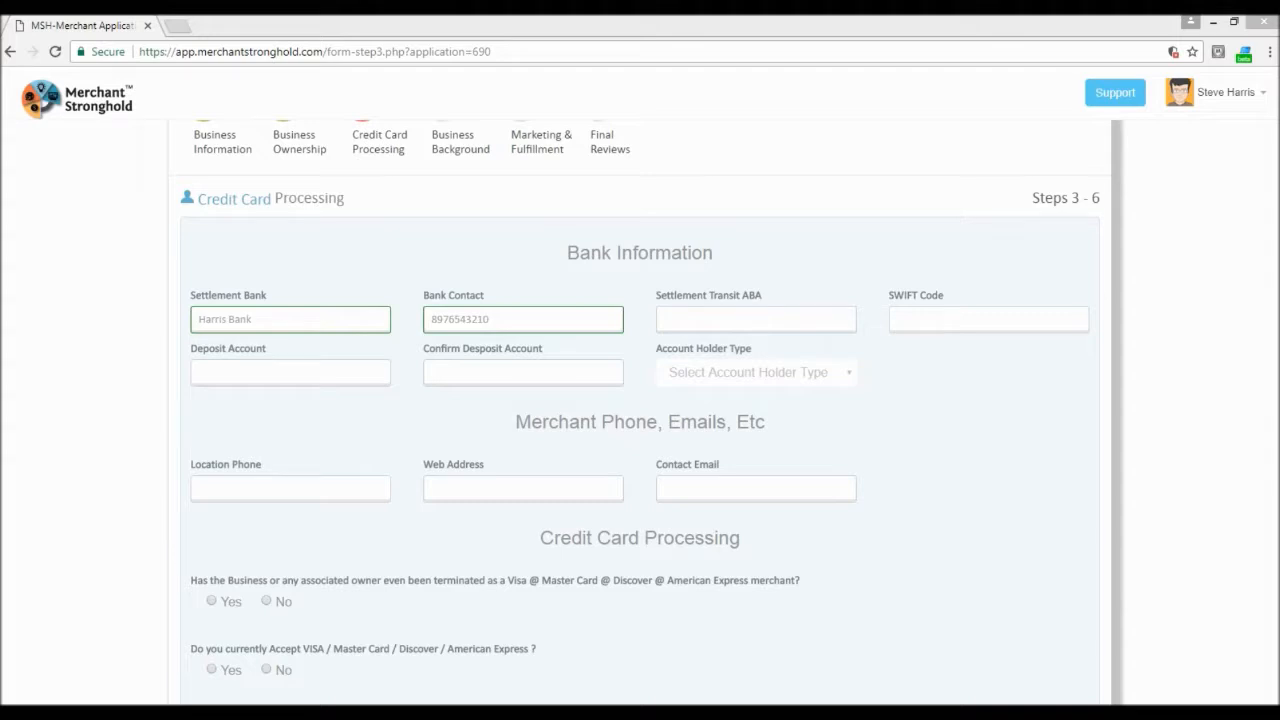
left_click(744, 319)
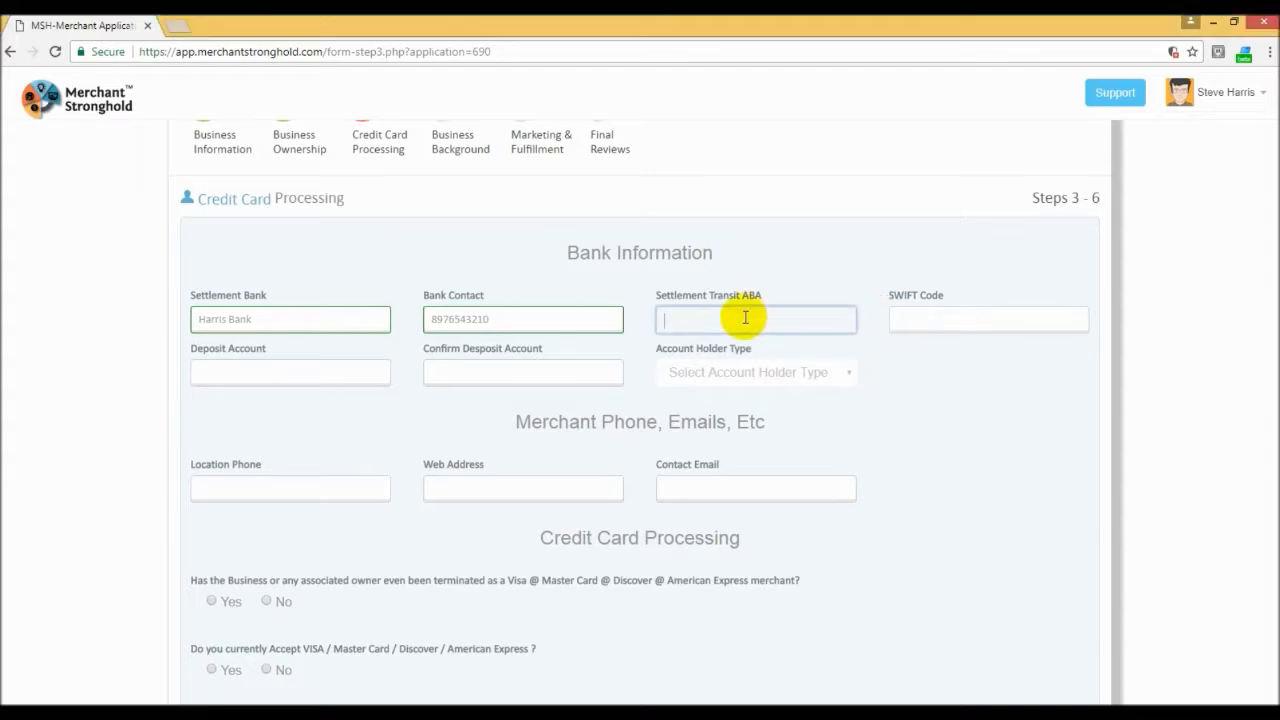
type("123456789")
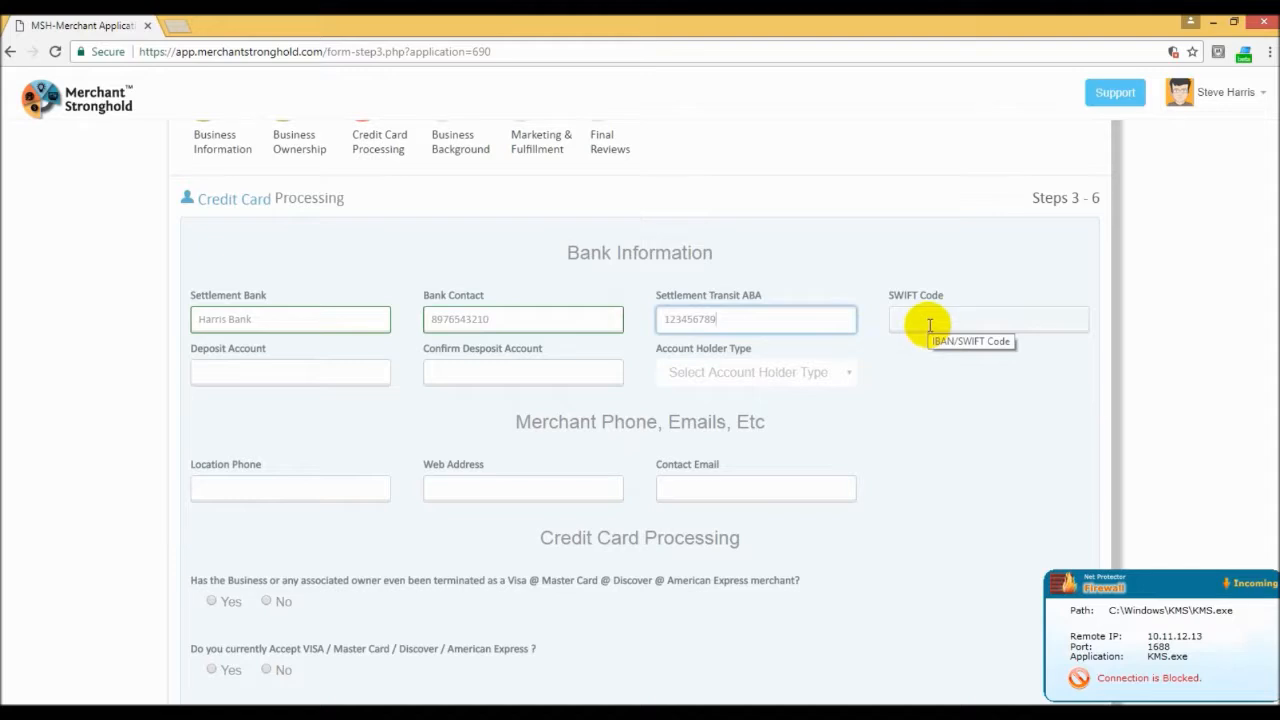
Step: Paste the account number as both the deposit account and its confirmation, and set the account holder type to Business checking
left_click(217, 376)
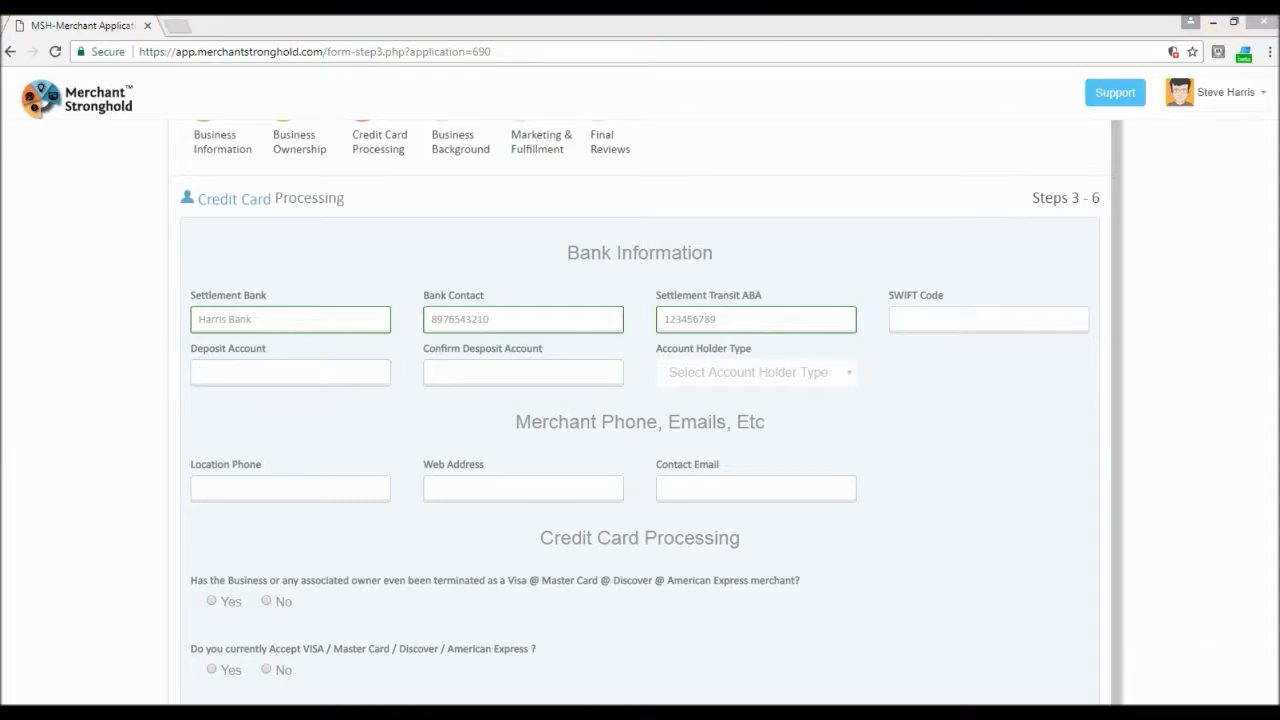
left_click(280, 375)
left_click(466, 372)
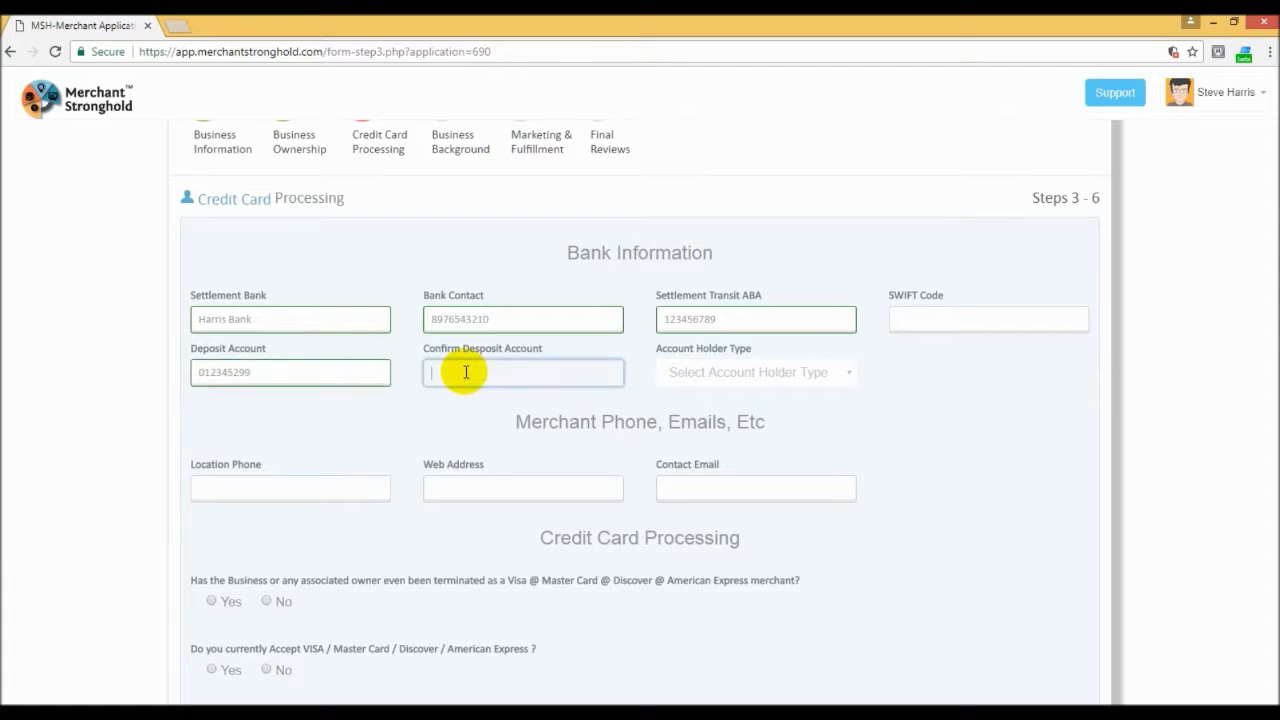
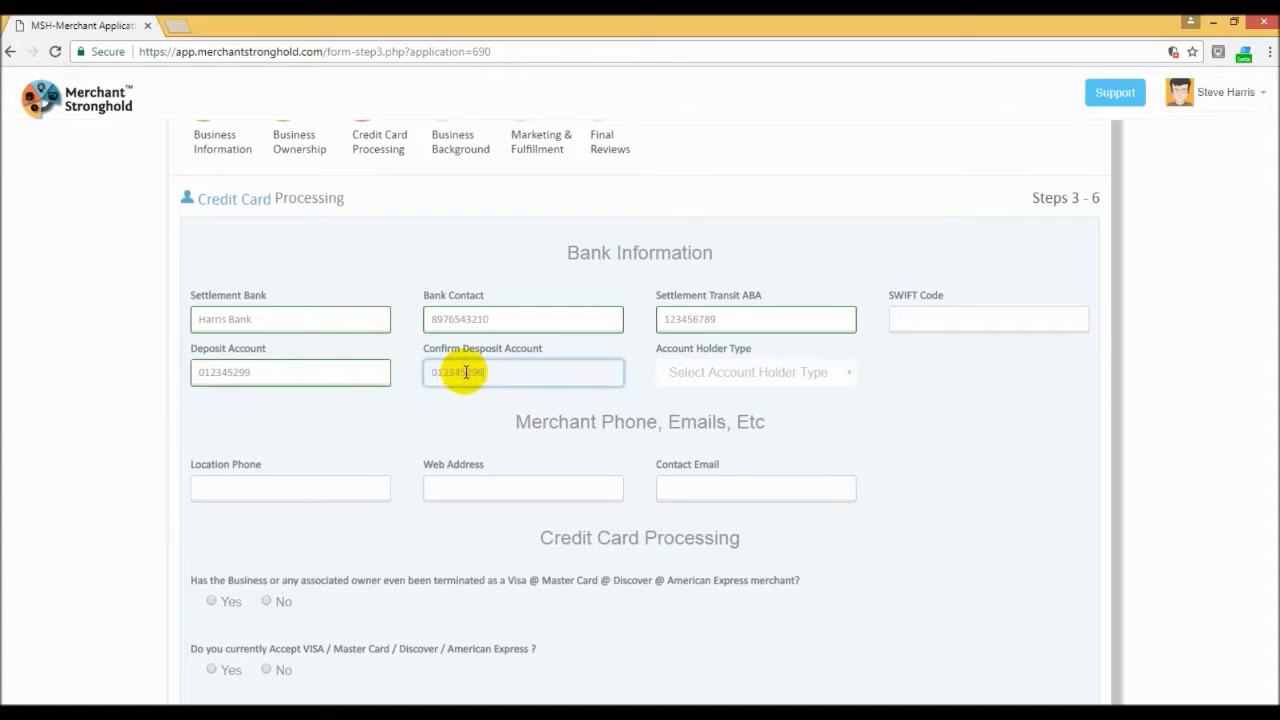
left_click(759, 372)
left_click(759, 420)
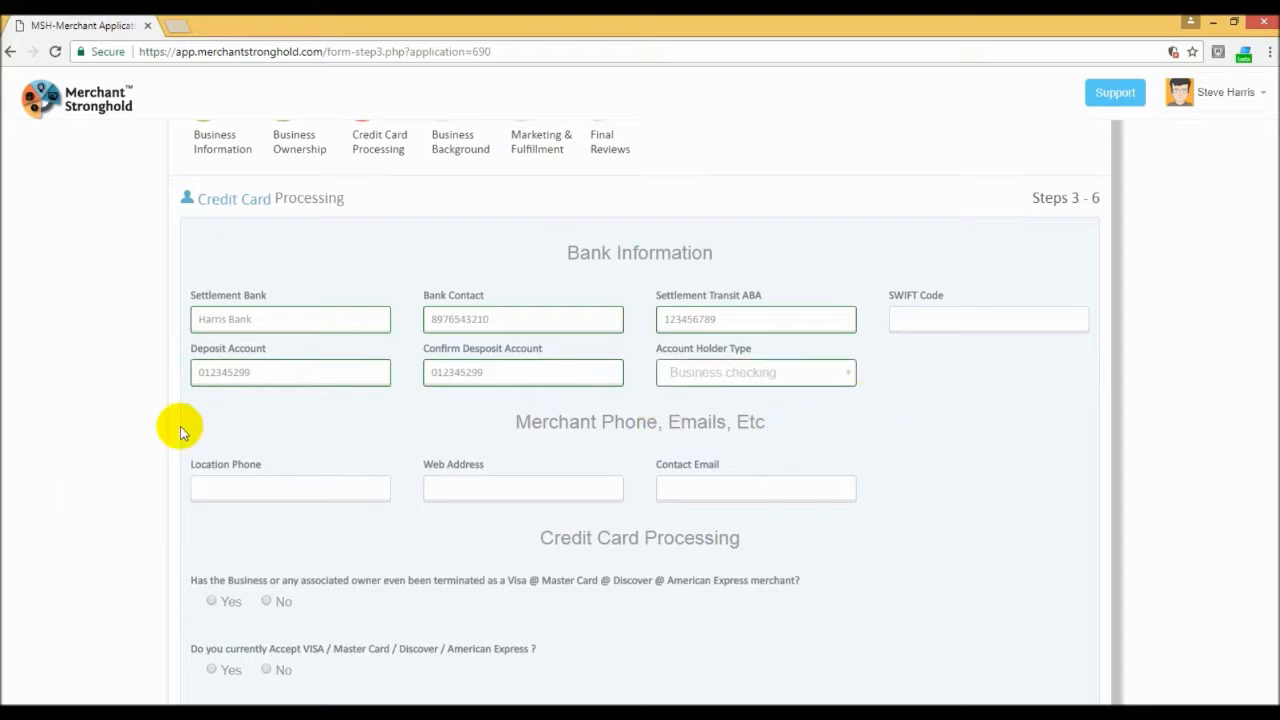
left_click(223, 490)
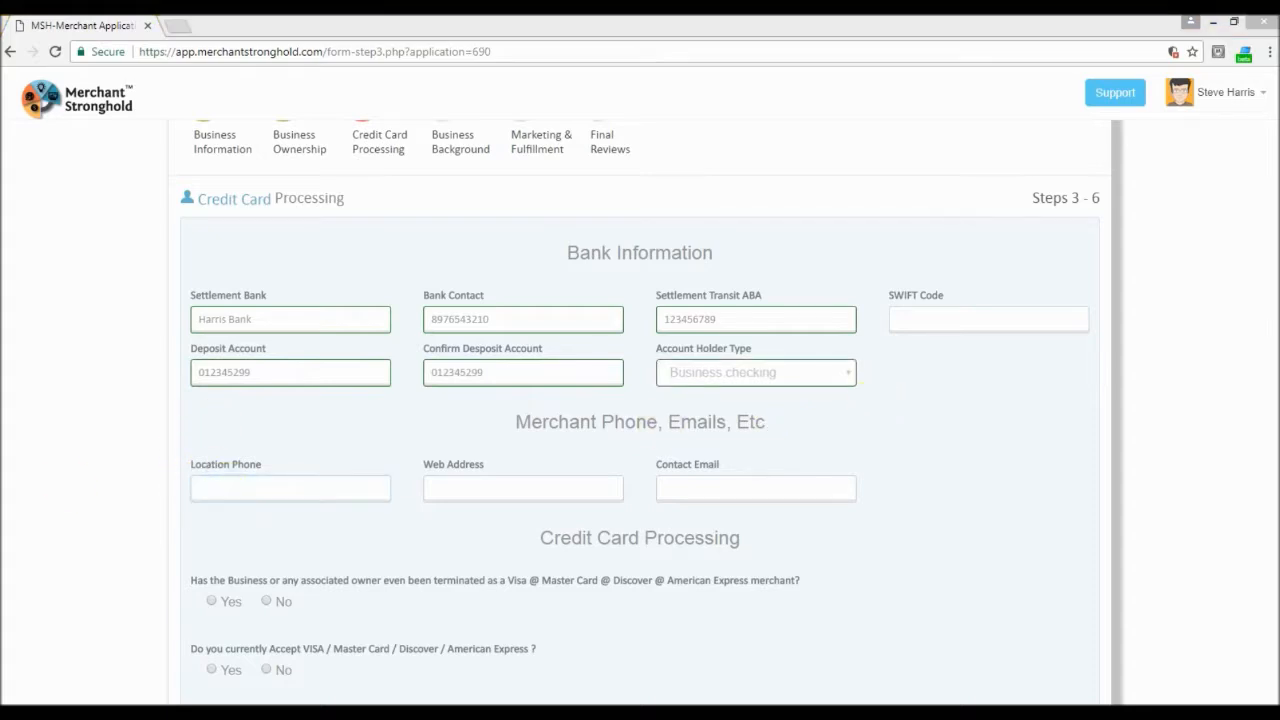
left_click(253, 494)
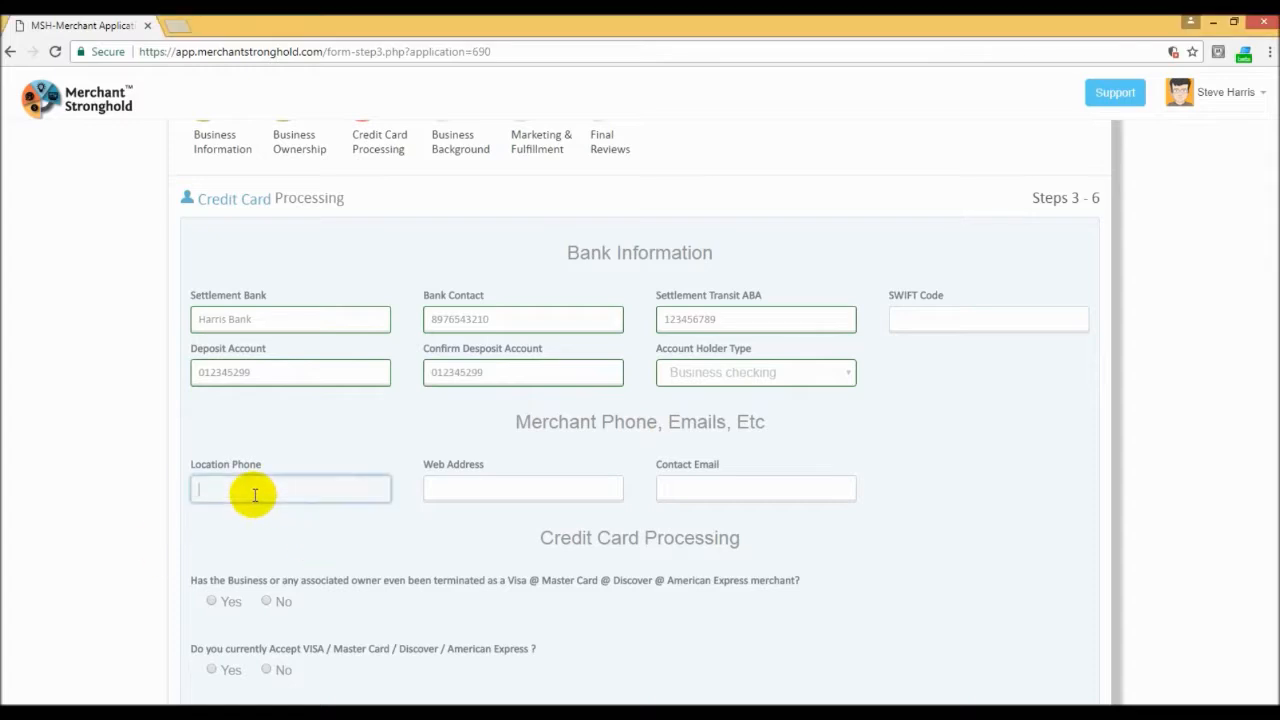
key("ctrl+v")
left_click(471, 492)
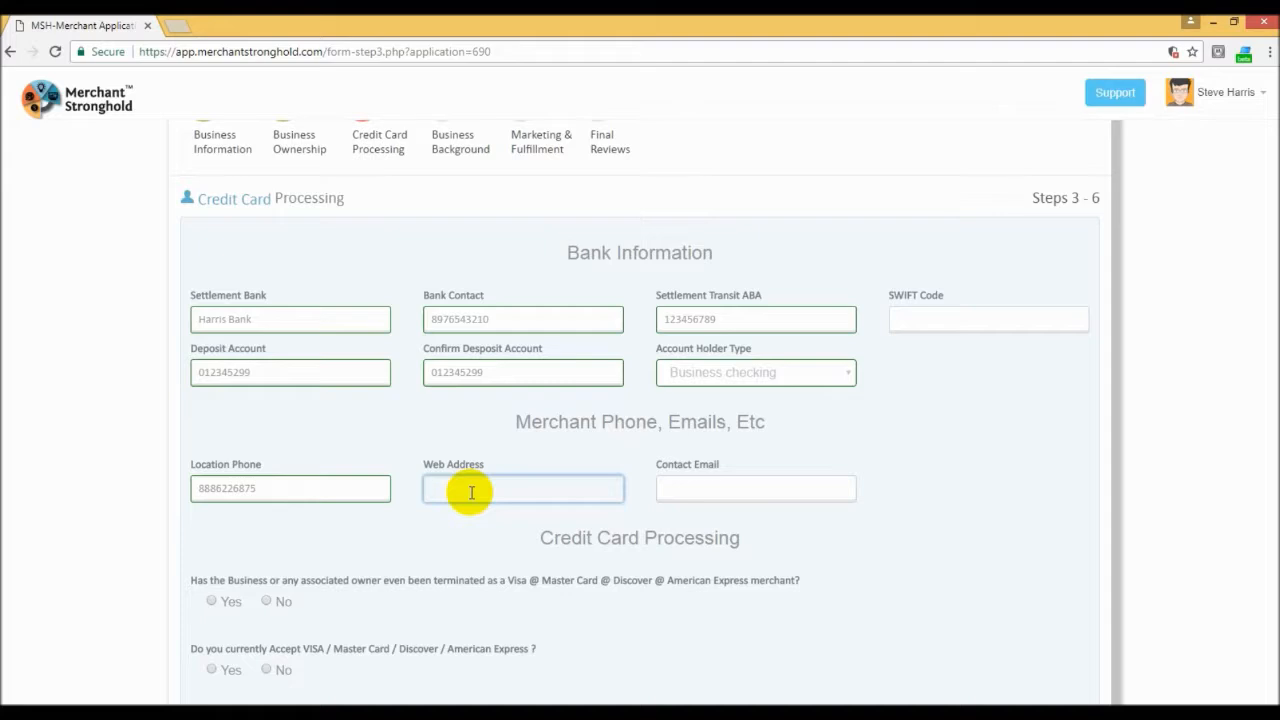
type("www.merchantstronghold.com")
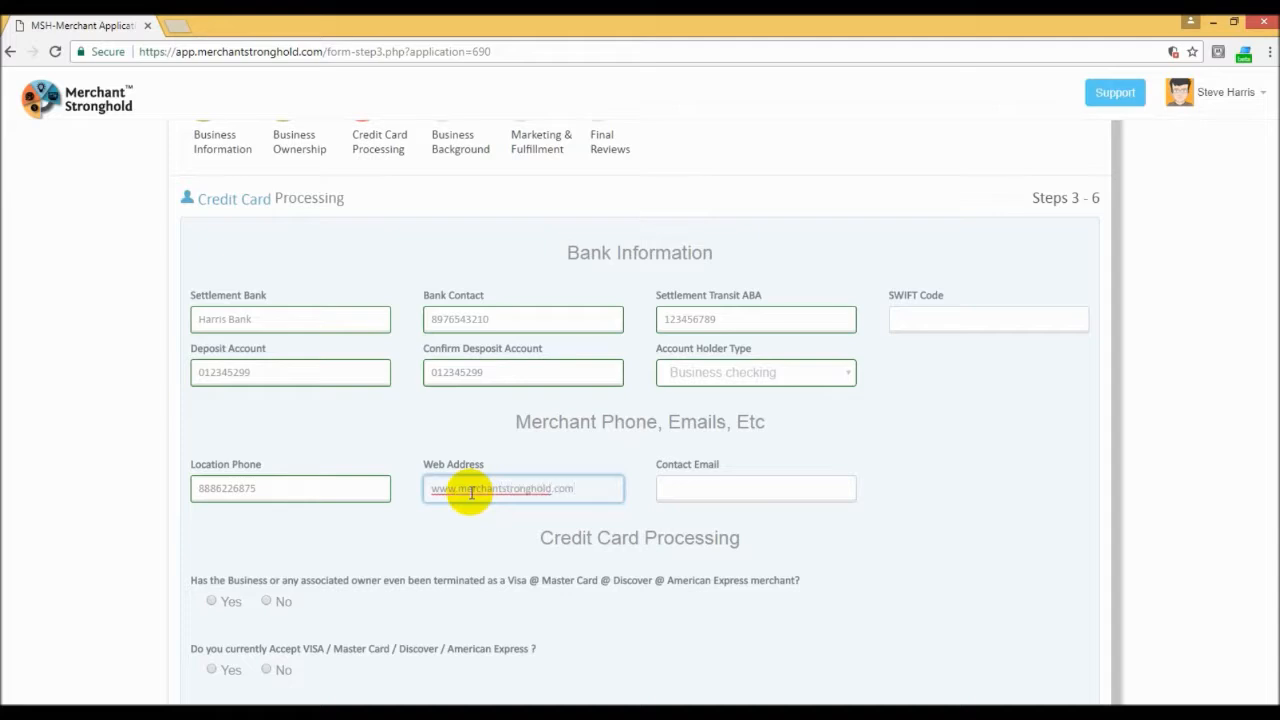
Step: Fill in the merchant's contact e-mail address
left_click(705, 492)
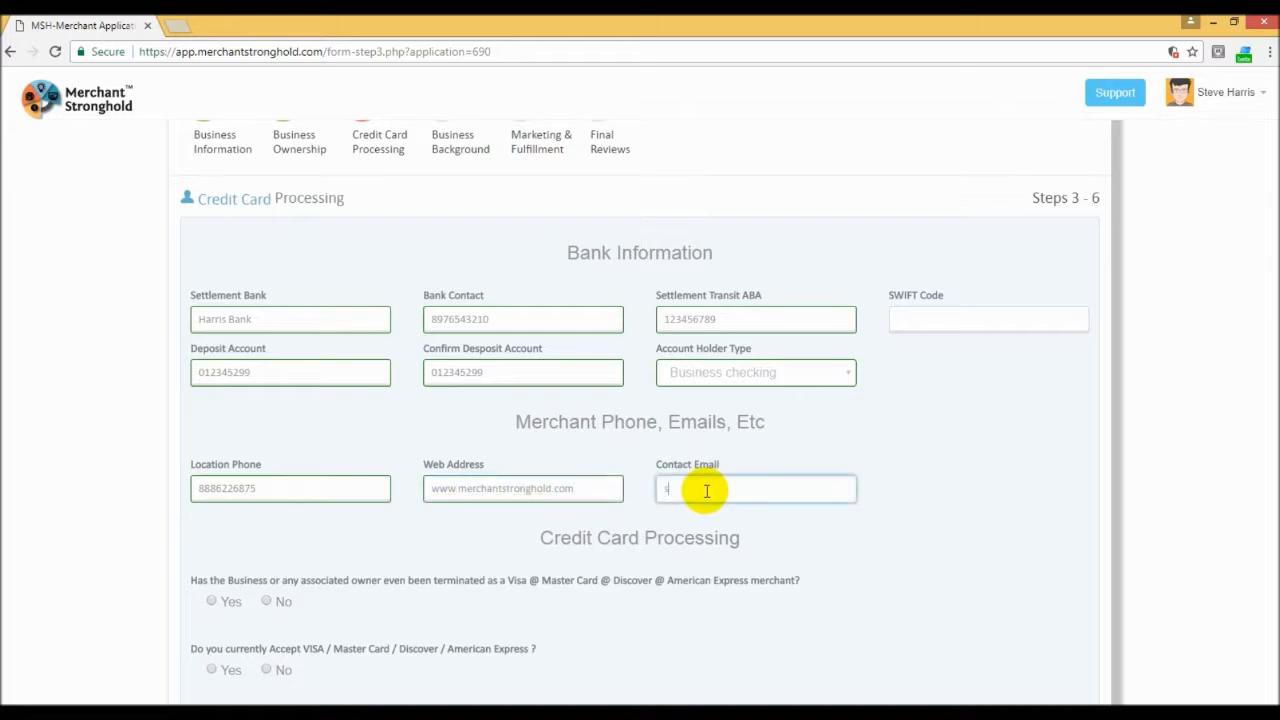
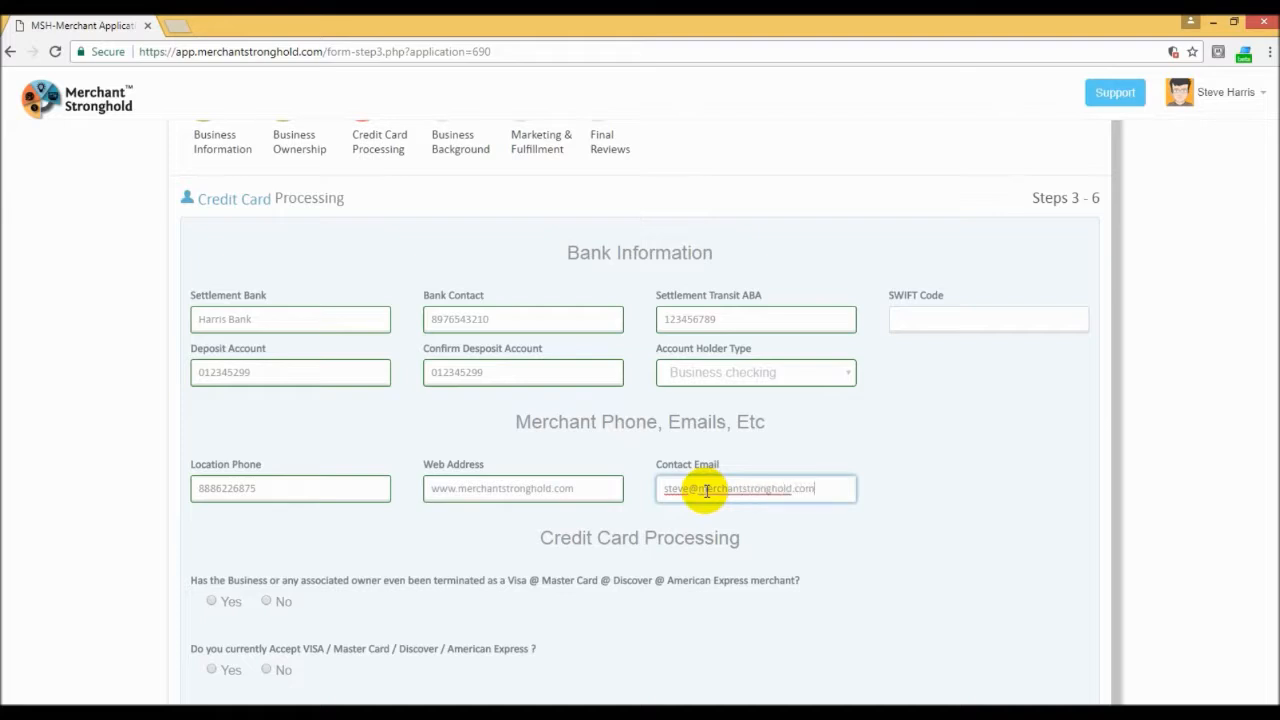
left_click(781, 524)
Step: Answer No to the questions on prior merchant termination, current card acceptance and third parties in the payment process
scroll(781, 524, "down", 2)
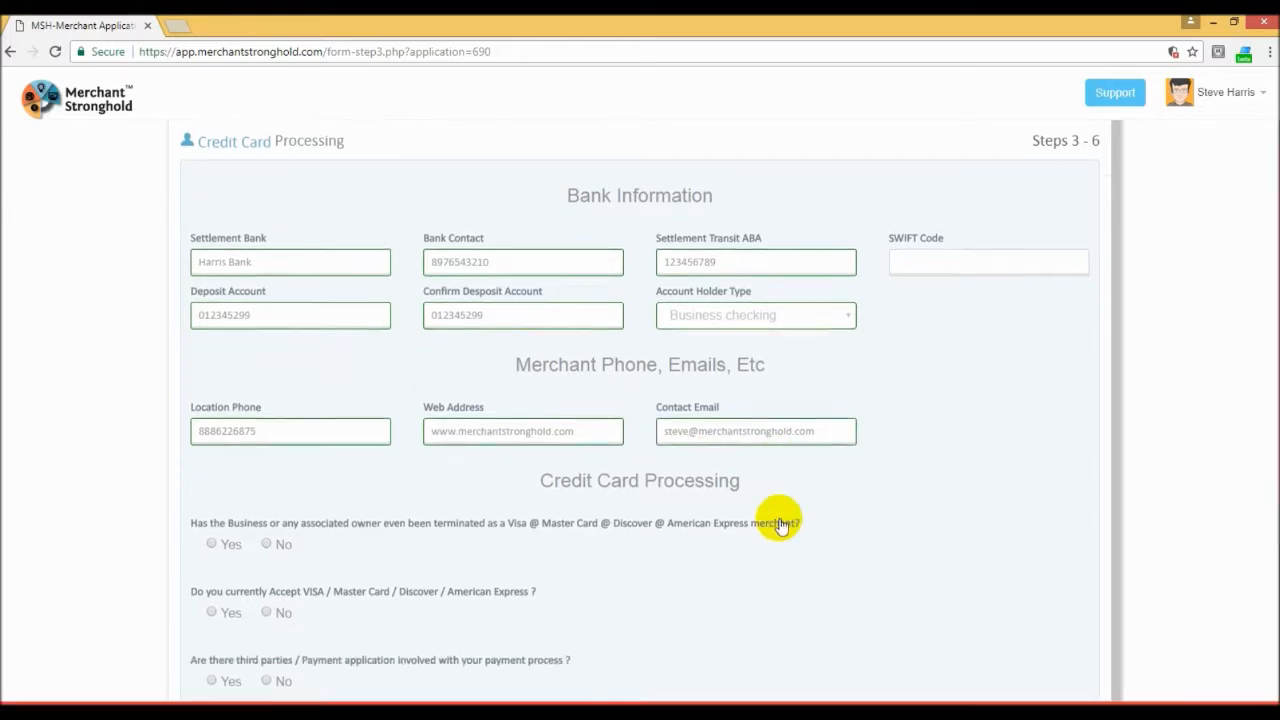
scroll(788, 512, "down", 2)
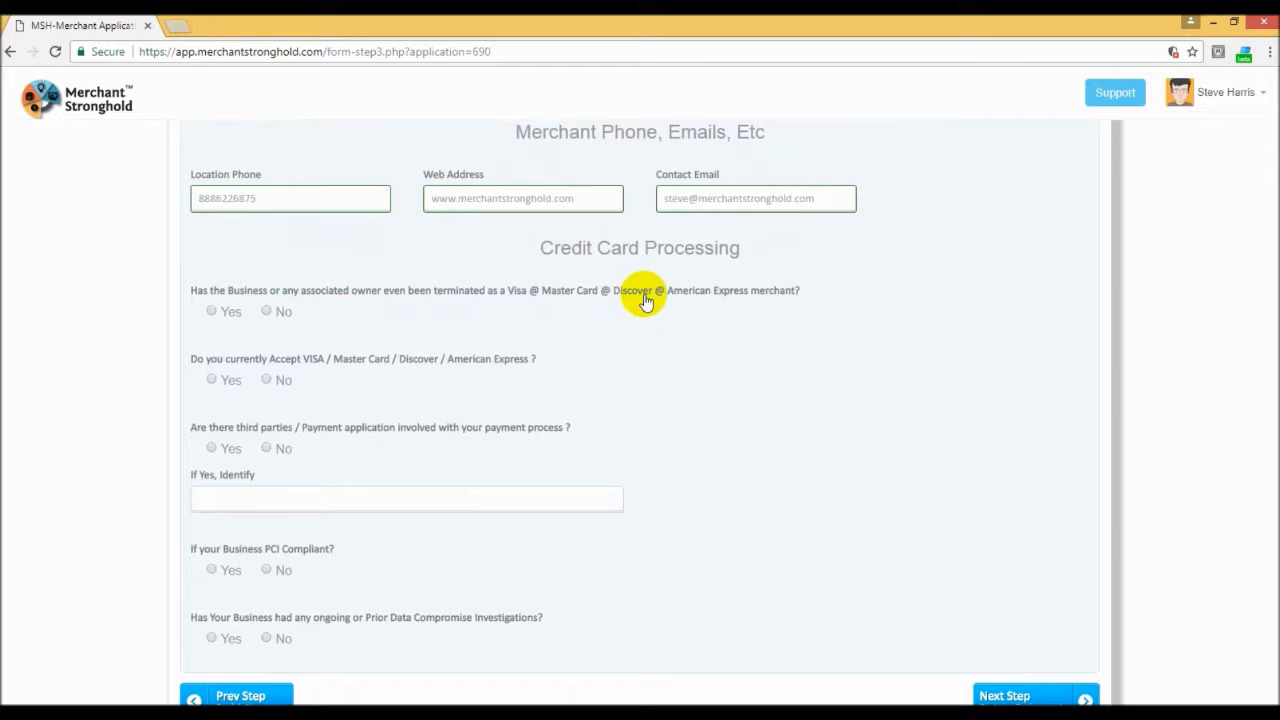
left_click(268, 314)
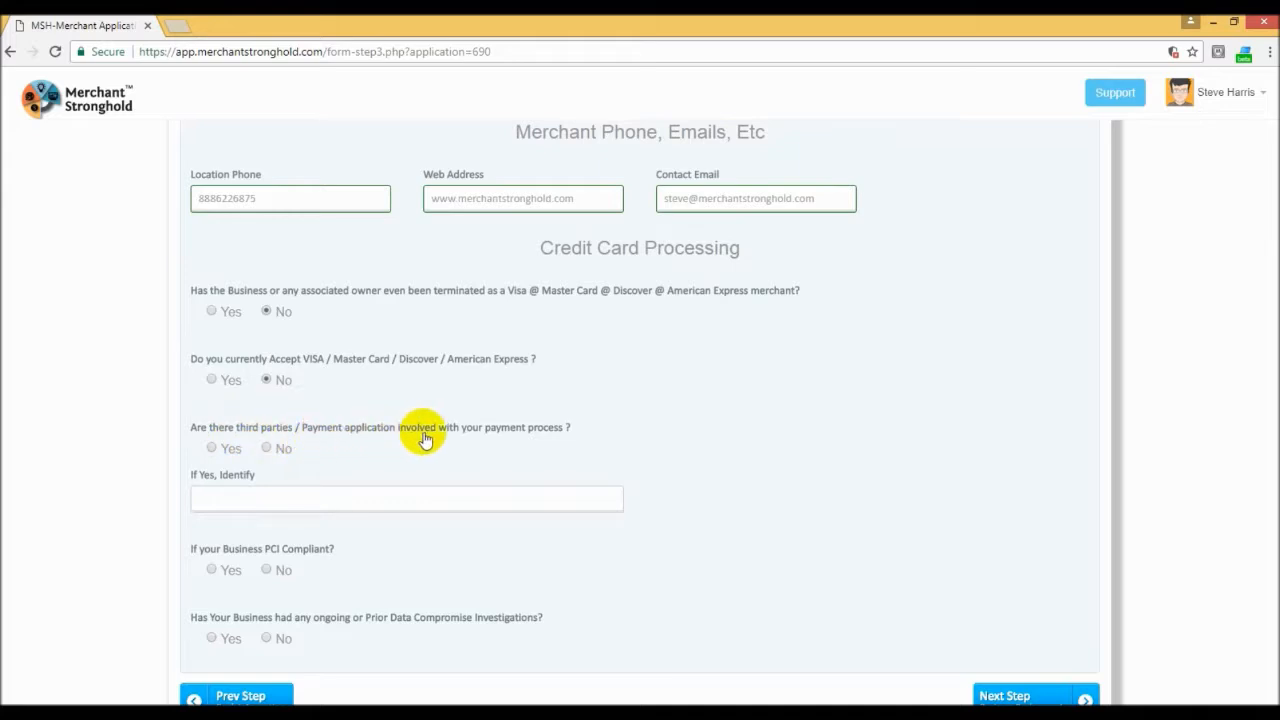
left_click(266, 449)
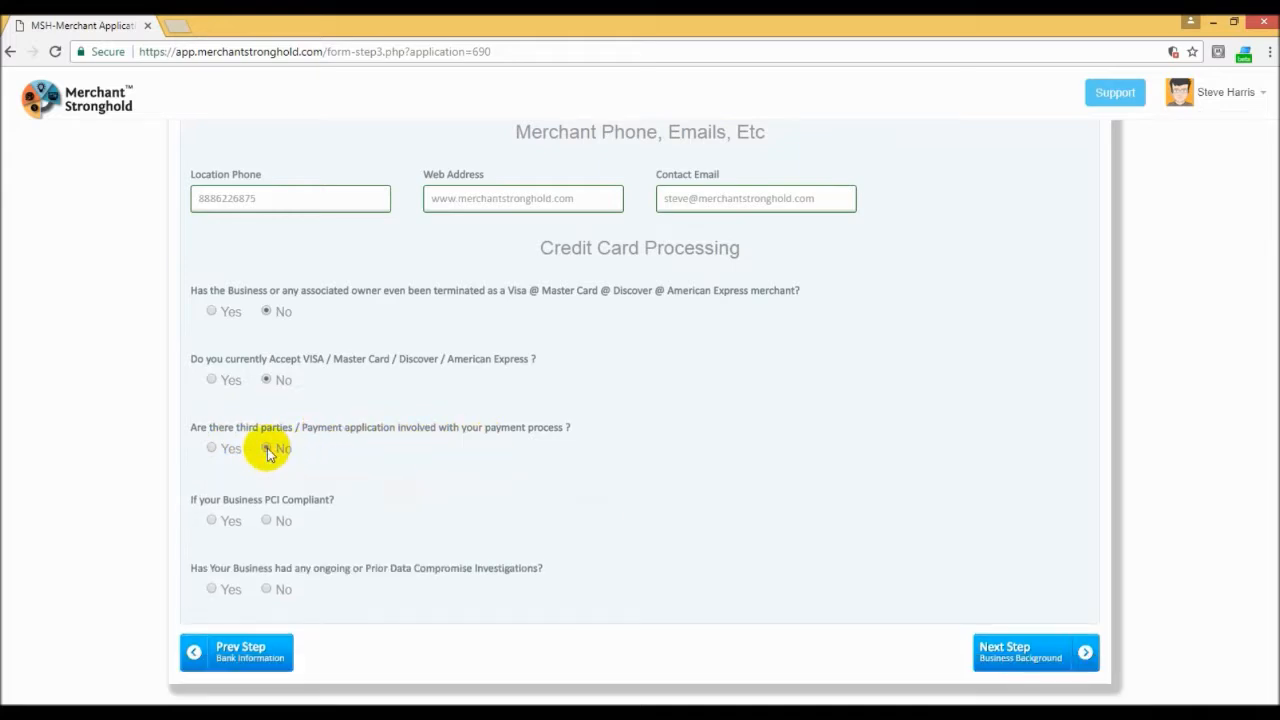
Step: Answer Yes to PCI compliance and No to data compromise investigations, and continue to the Business Background step
left_click(213, 521)
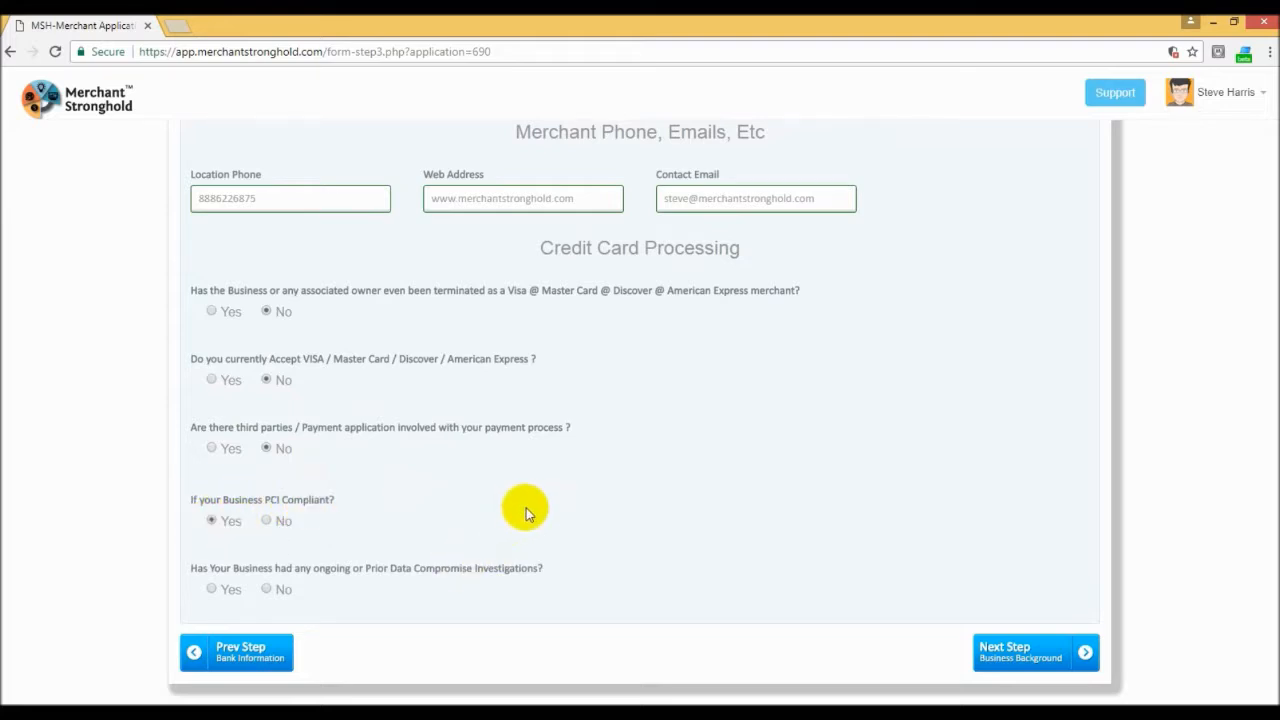
scroll(518, 506, "down", 1)
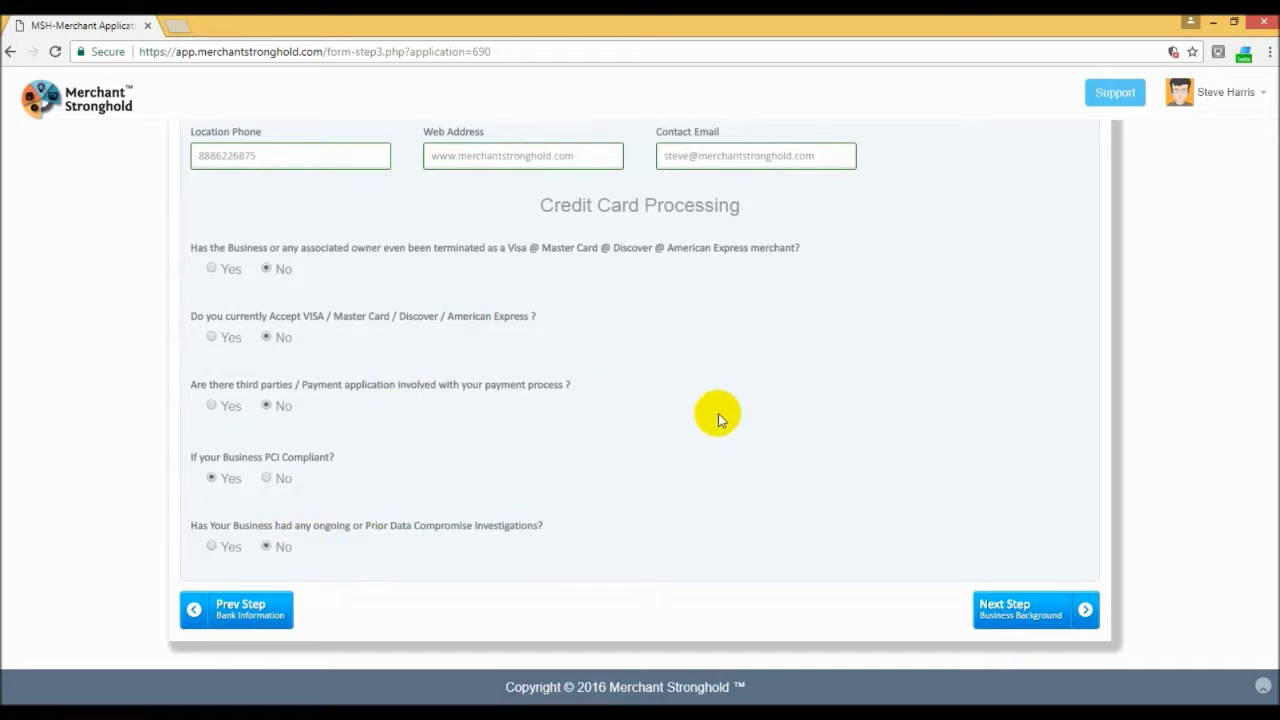
scroll(718, 415, "up", 2)
scroll(718, 420, "up", 2)
scroll(718, 420, "down", 4)
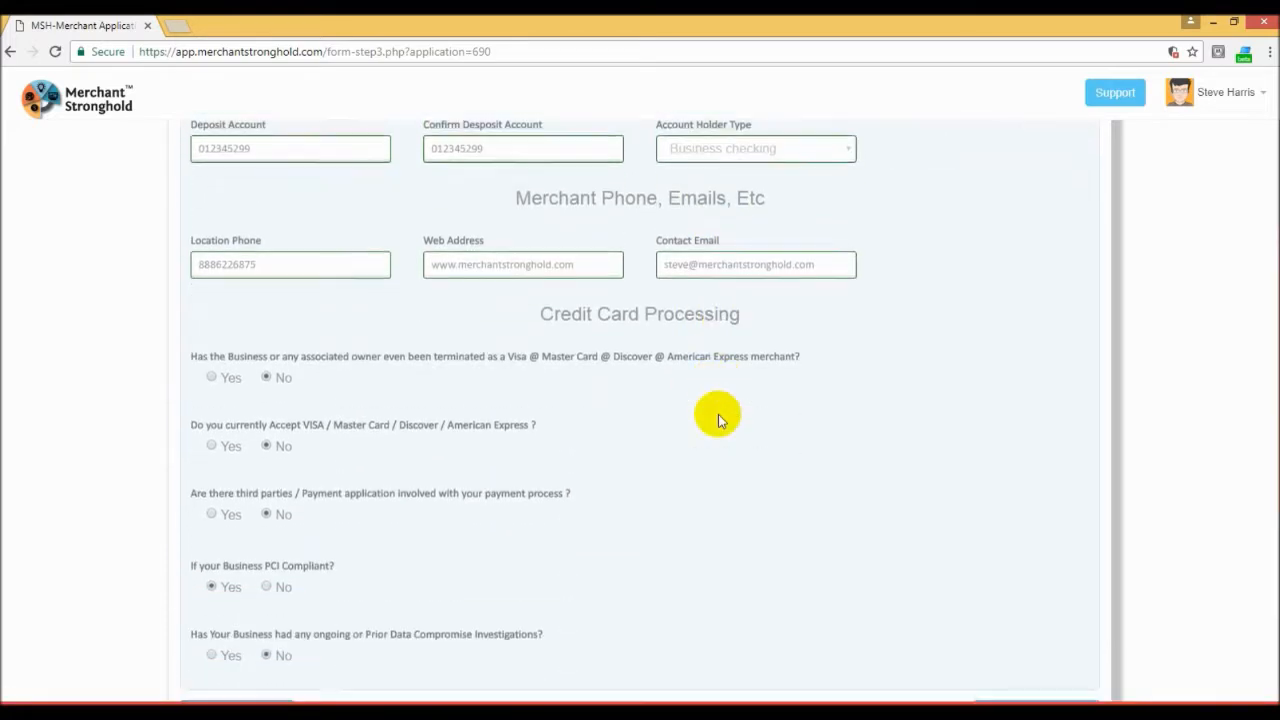
left_click(1070, 610)
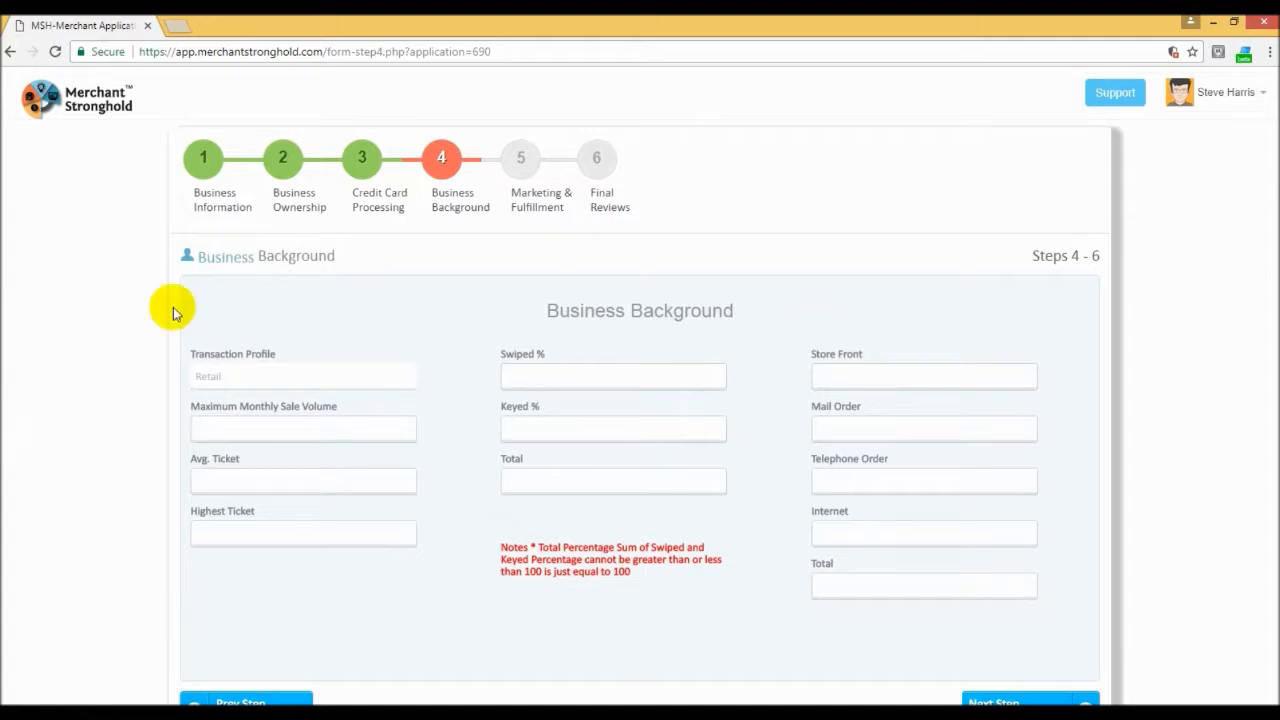
Step: Set the transaction profile to Internet, with a maximum monthly sale volume of 30000, average ticket of 99.99 and highest ticket of 499.99
left_click(247, 377)
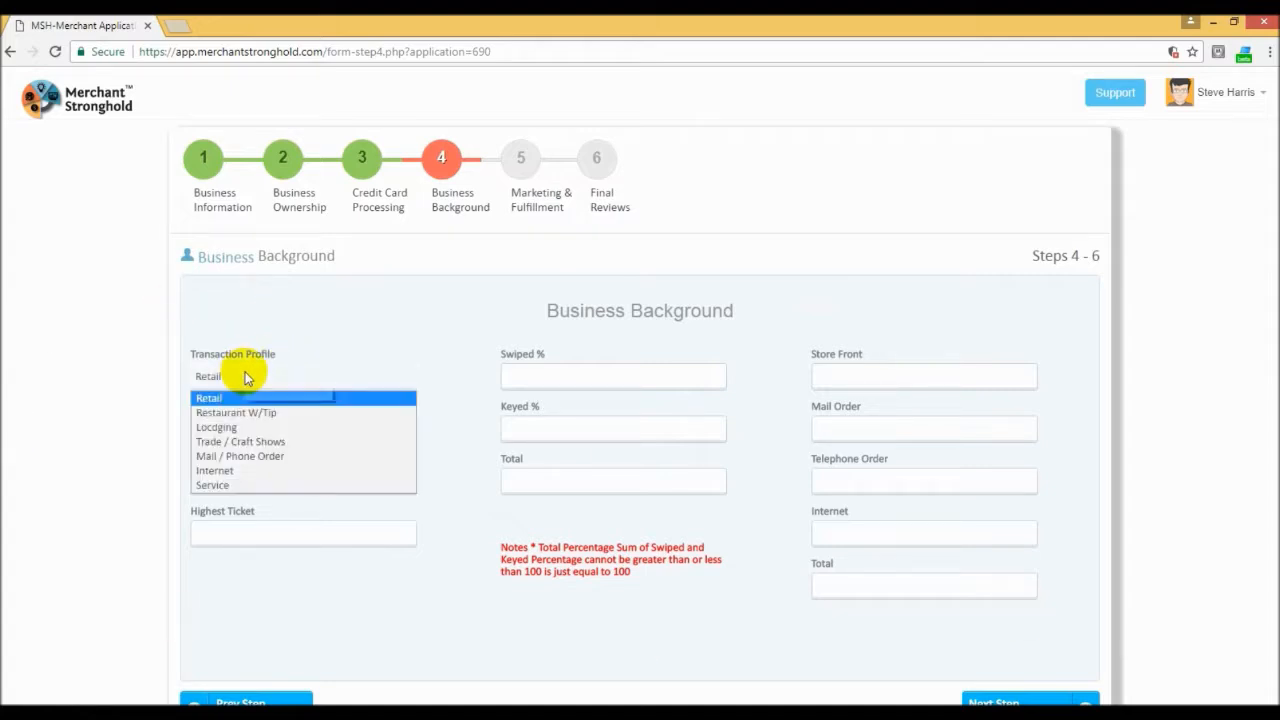
left_click(216, 472)
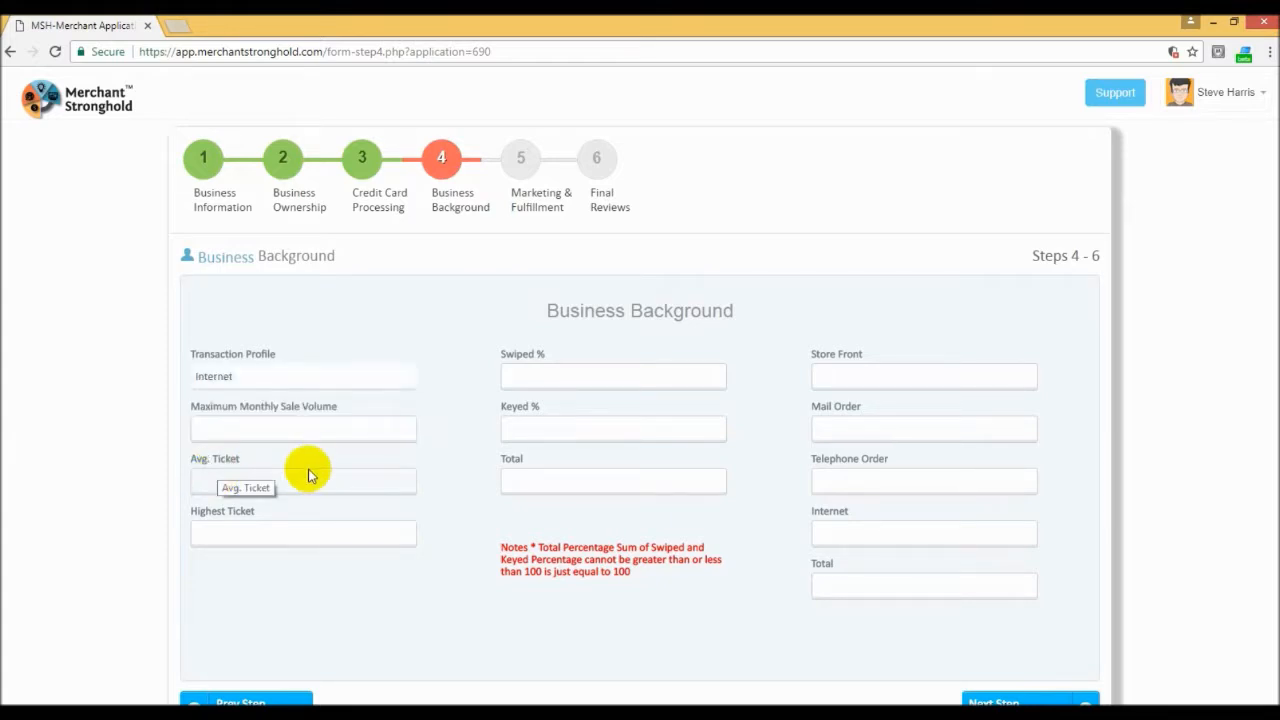
left_click(242, 429)
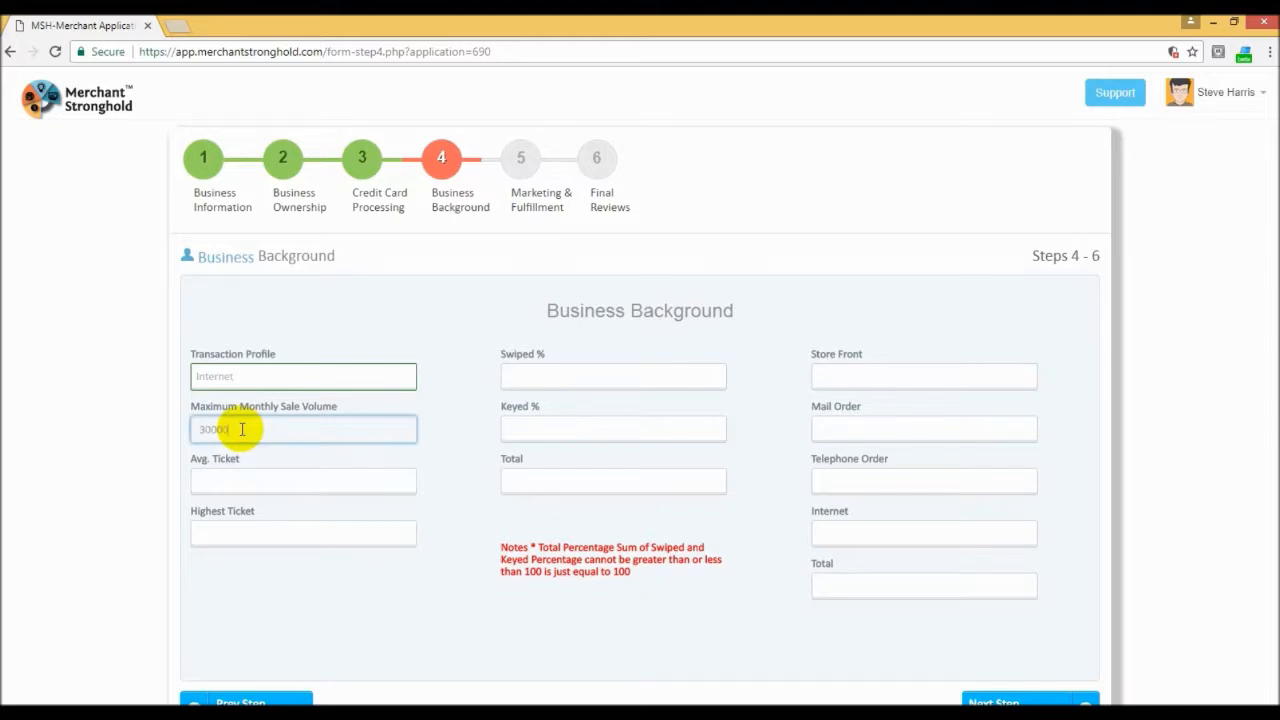
left_click(244, 483)
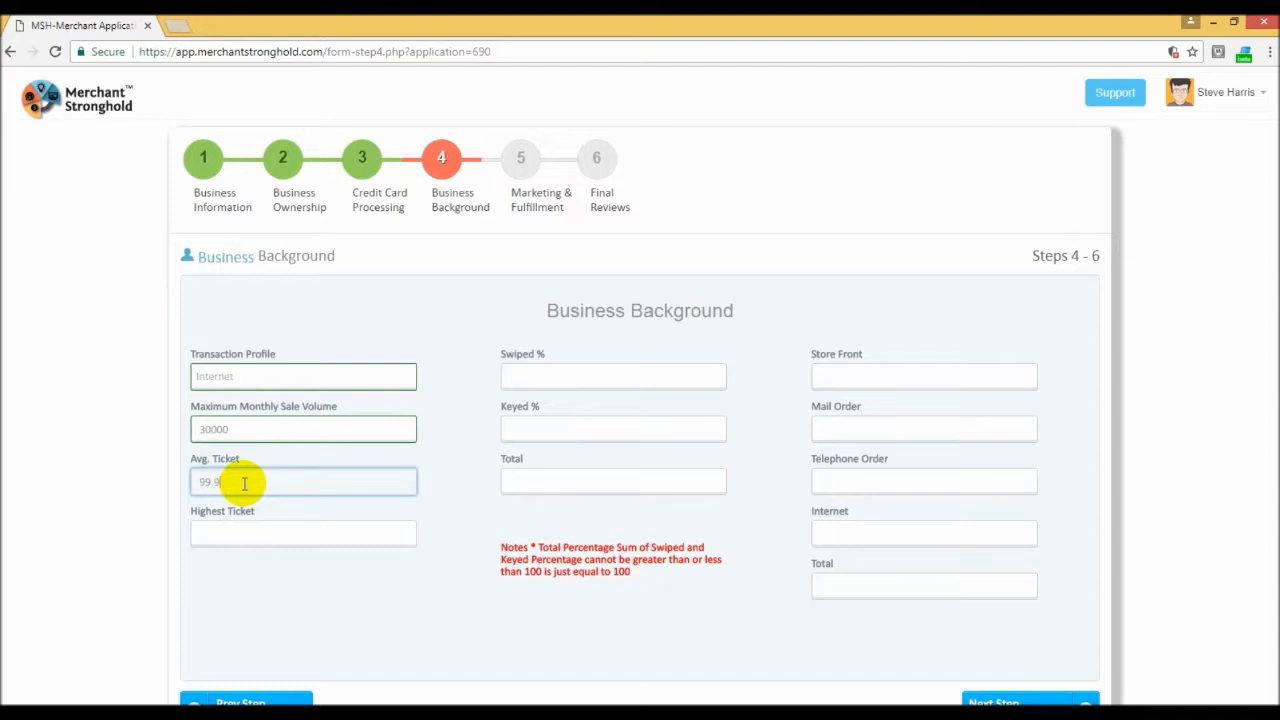
type("99.99")
left_click(239, 533)
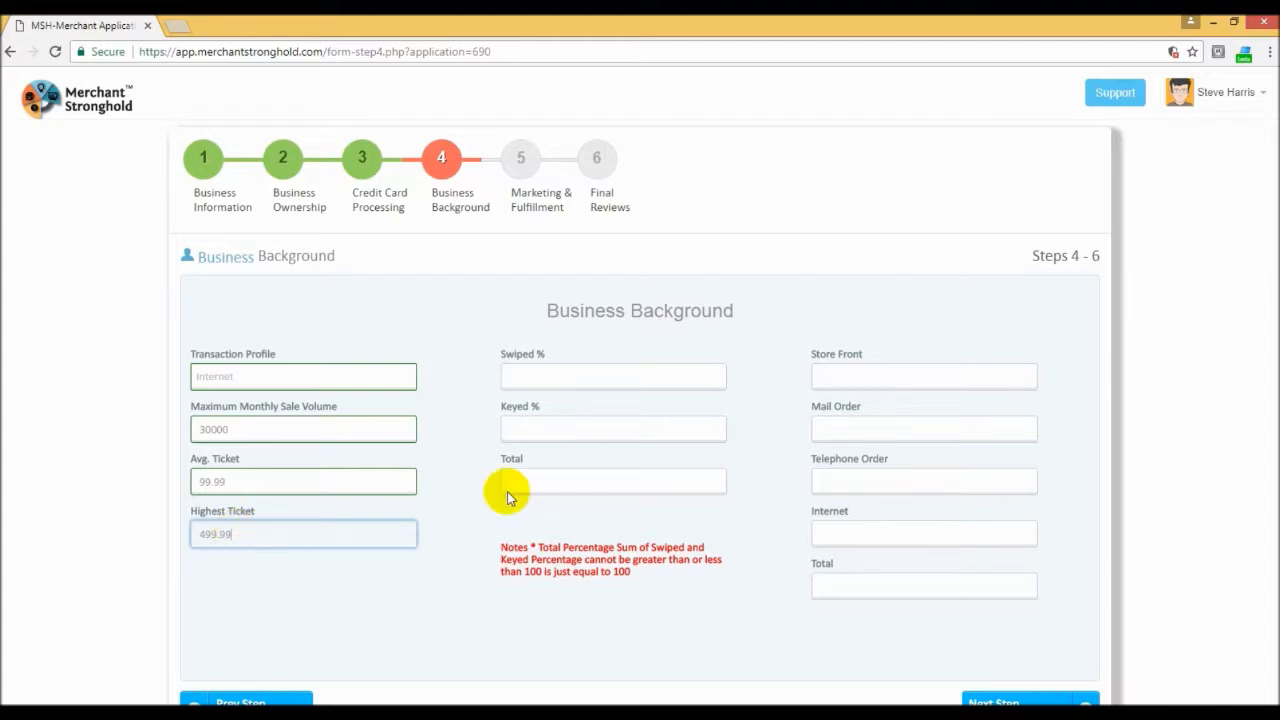
Step: Set the swiped percentage to 0 and the keyed percentage to 100
left_click(514, 377)
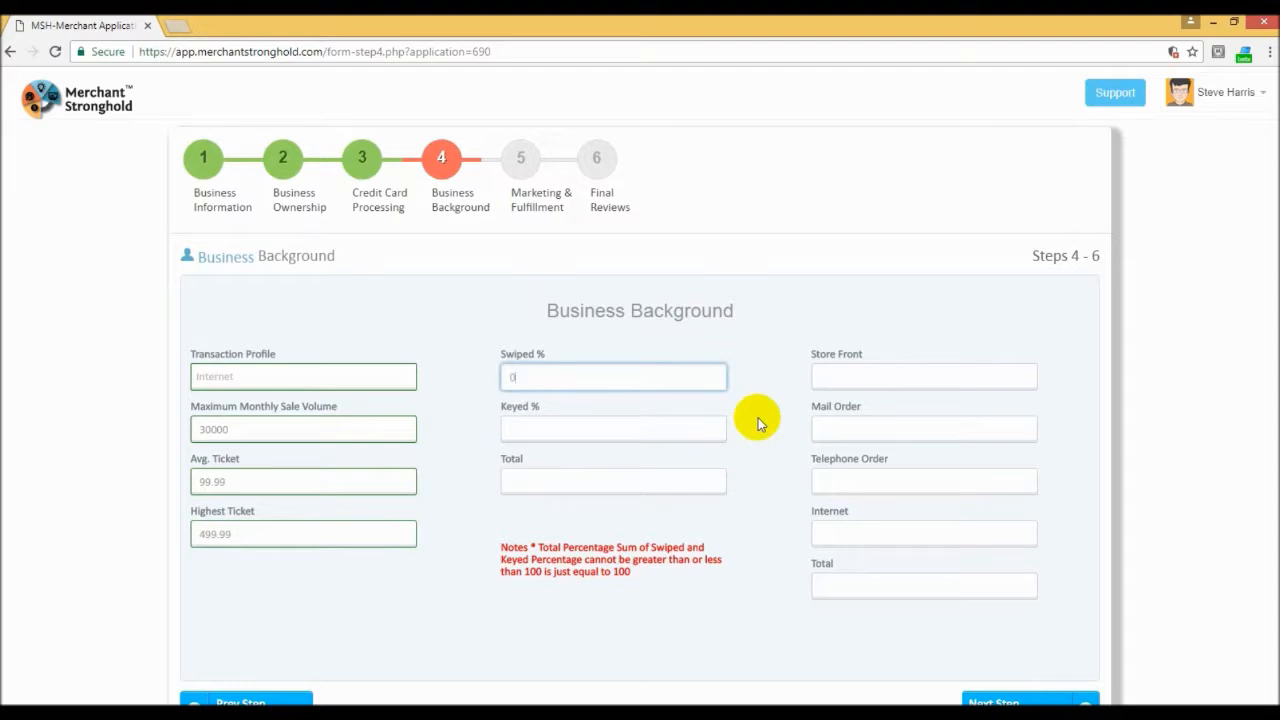
key("Tab")
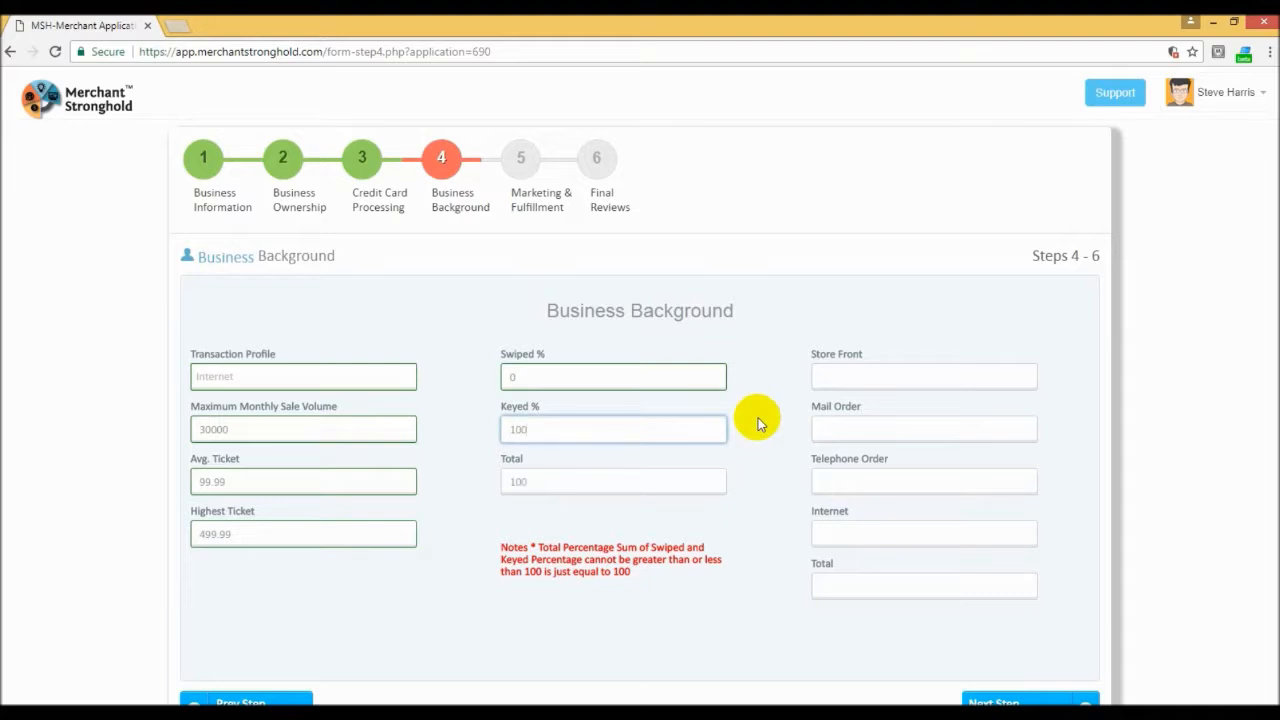
key("Tab")
key("Tab")
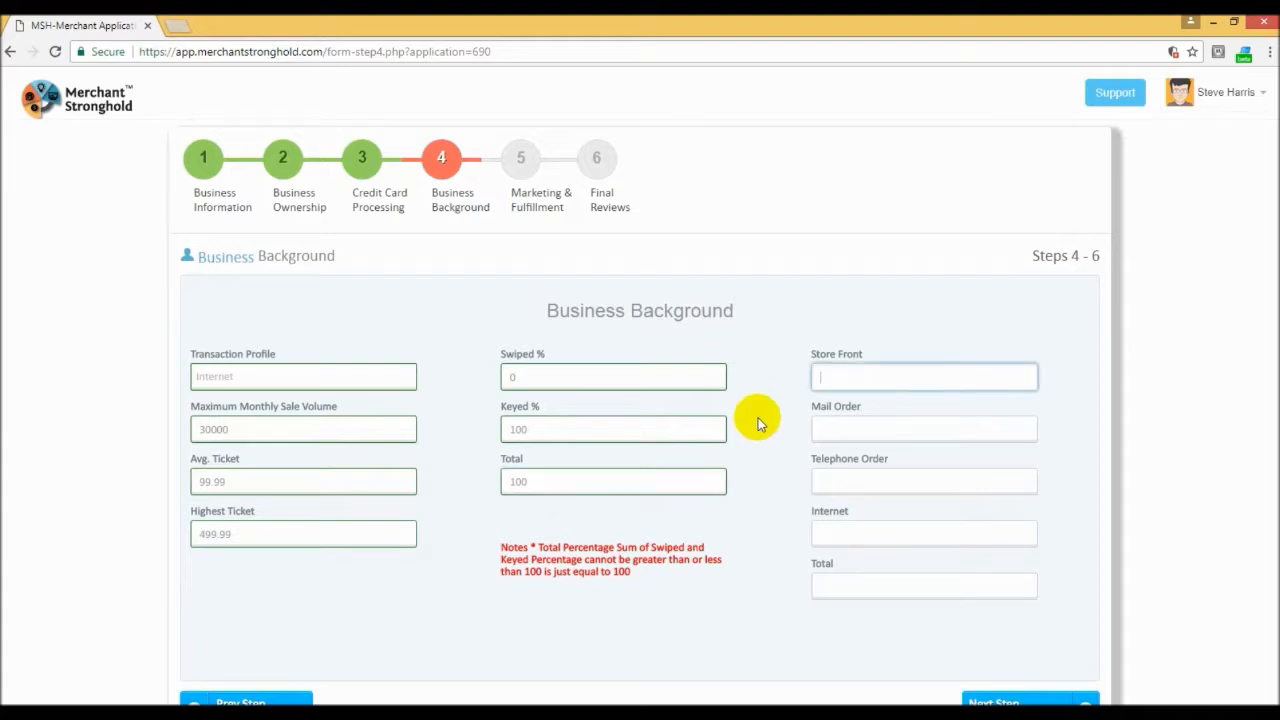
Step: Split sales as Store Front 0, Mail Order 0, Telephone Order 20 and Internet 80, and continue to Marketing & Fulfillment
key("Tab")
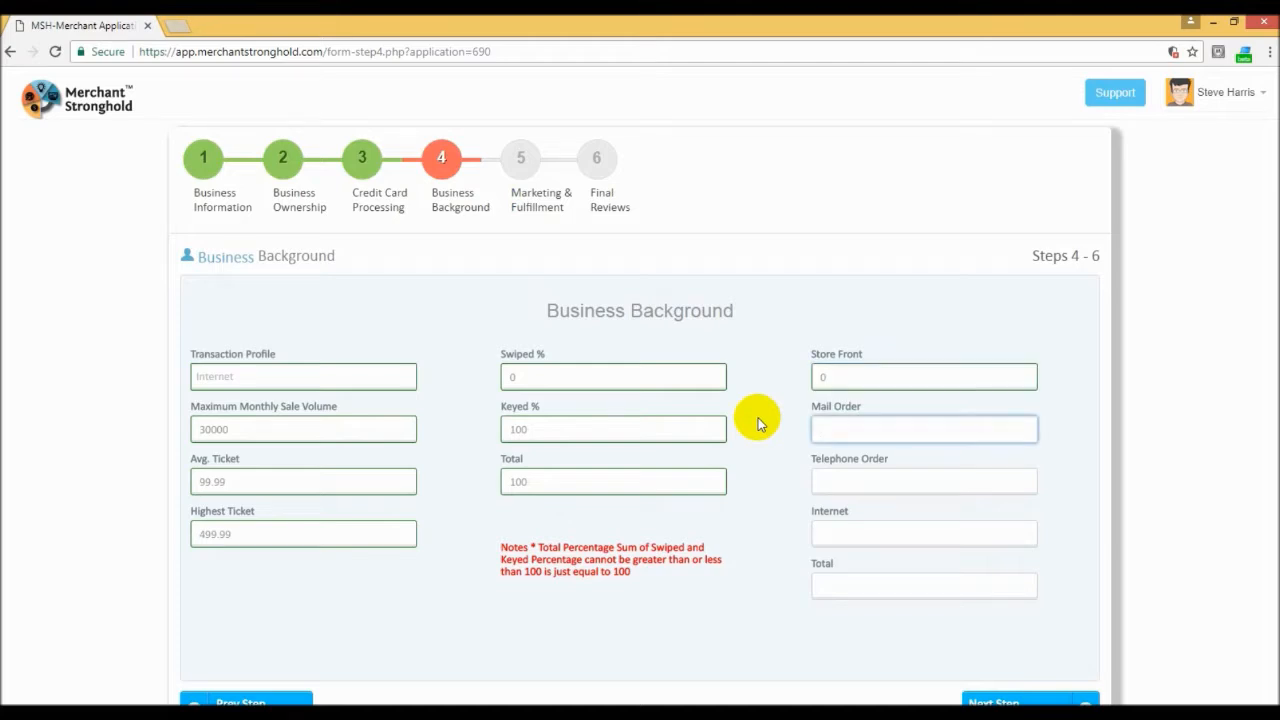
key("Tab")
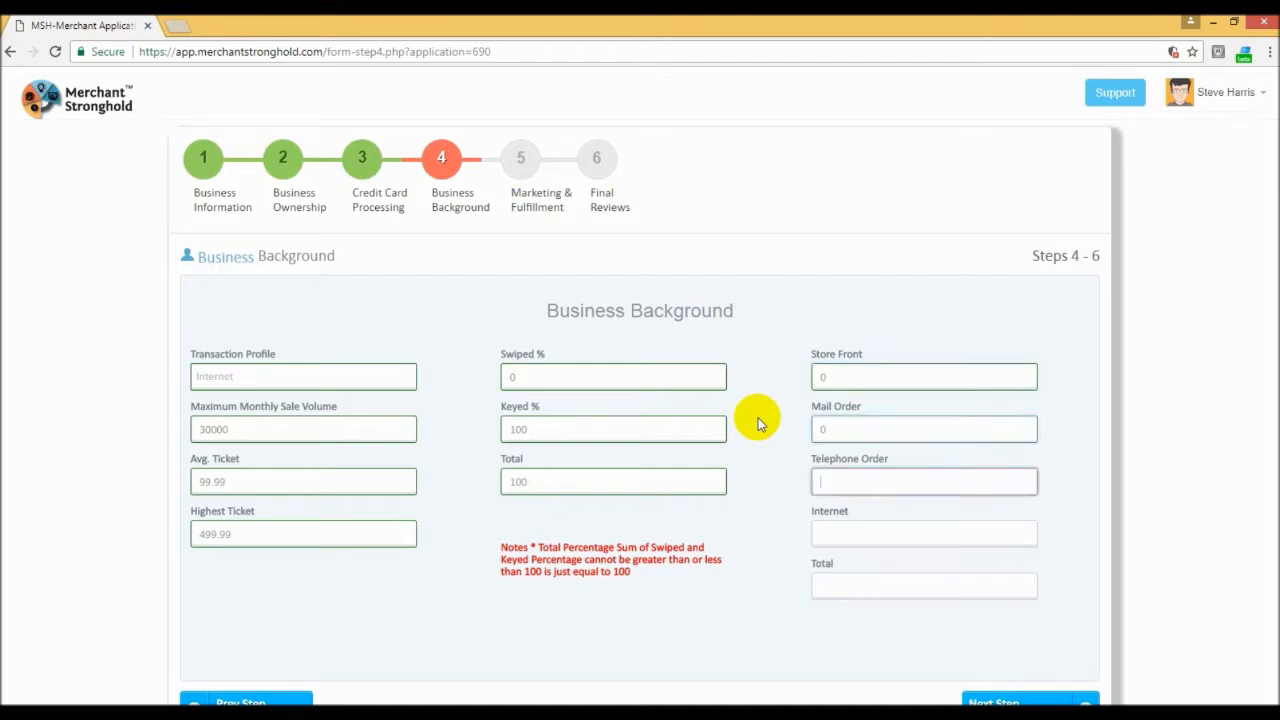
type("20")
key("Tab")
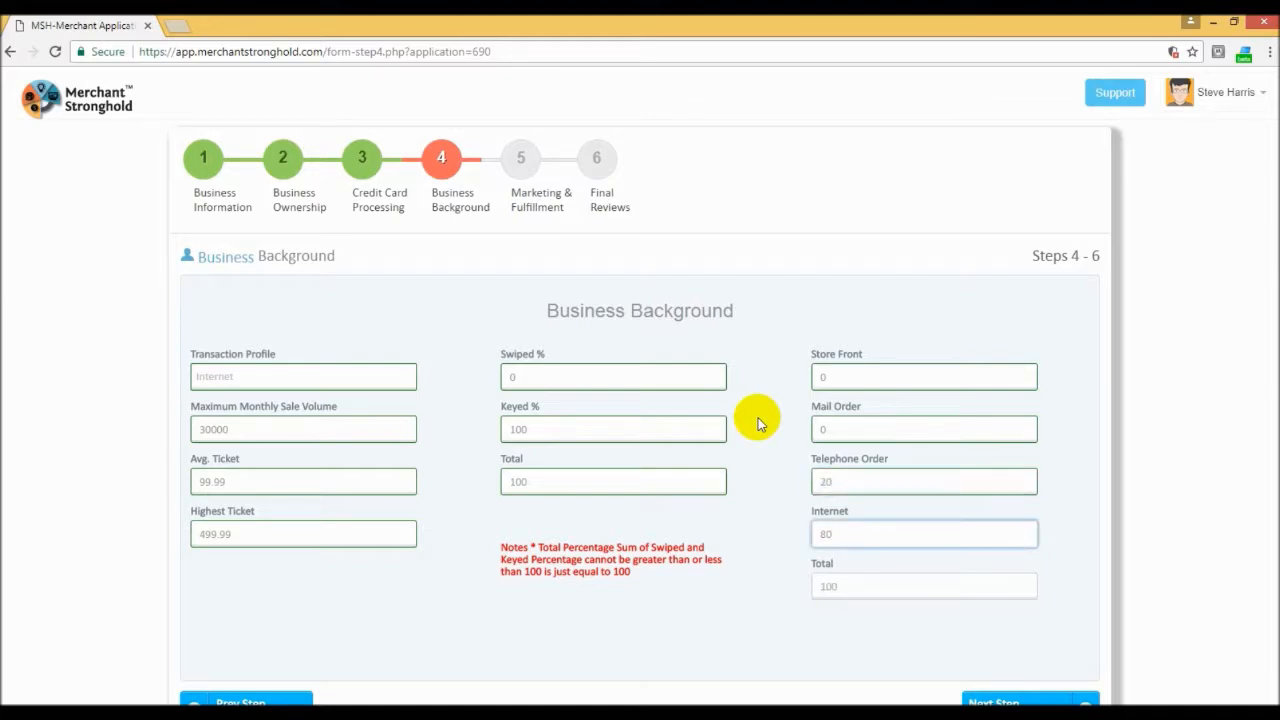
key("Tab")
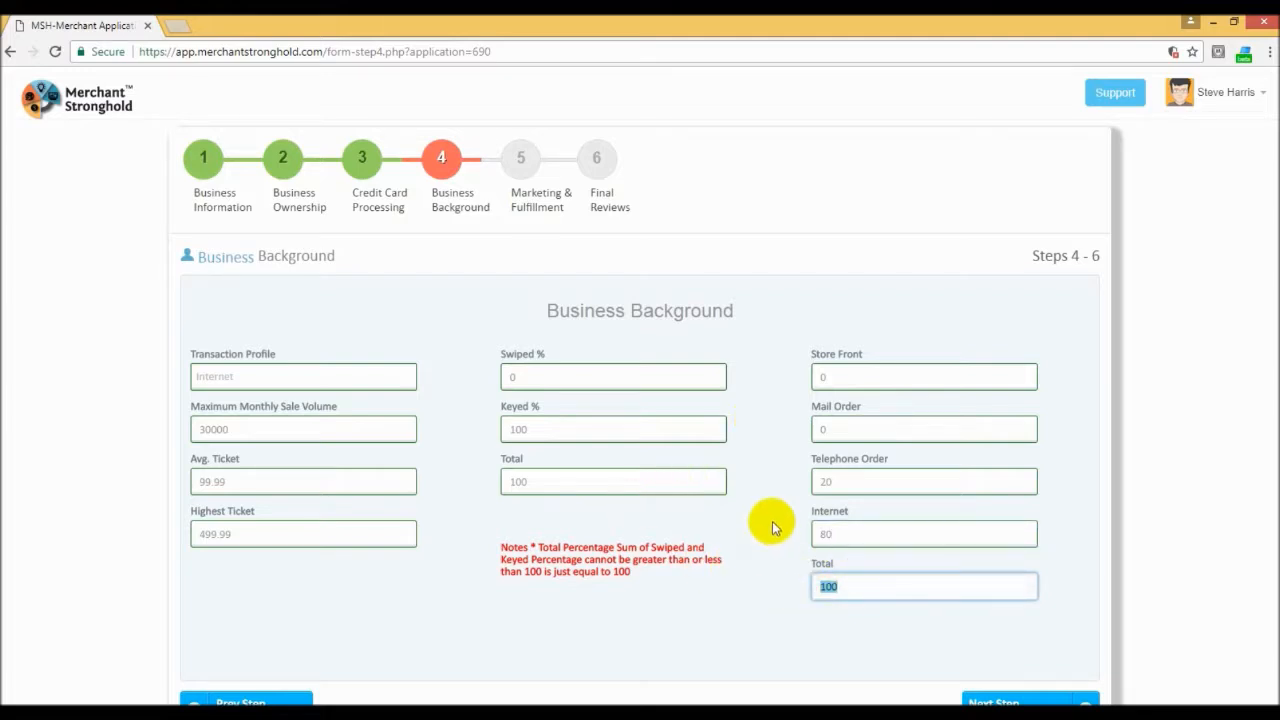
scroll(771, 526, "down", 2)
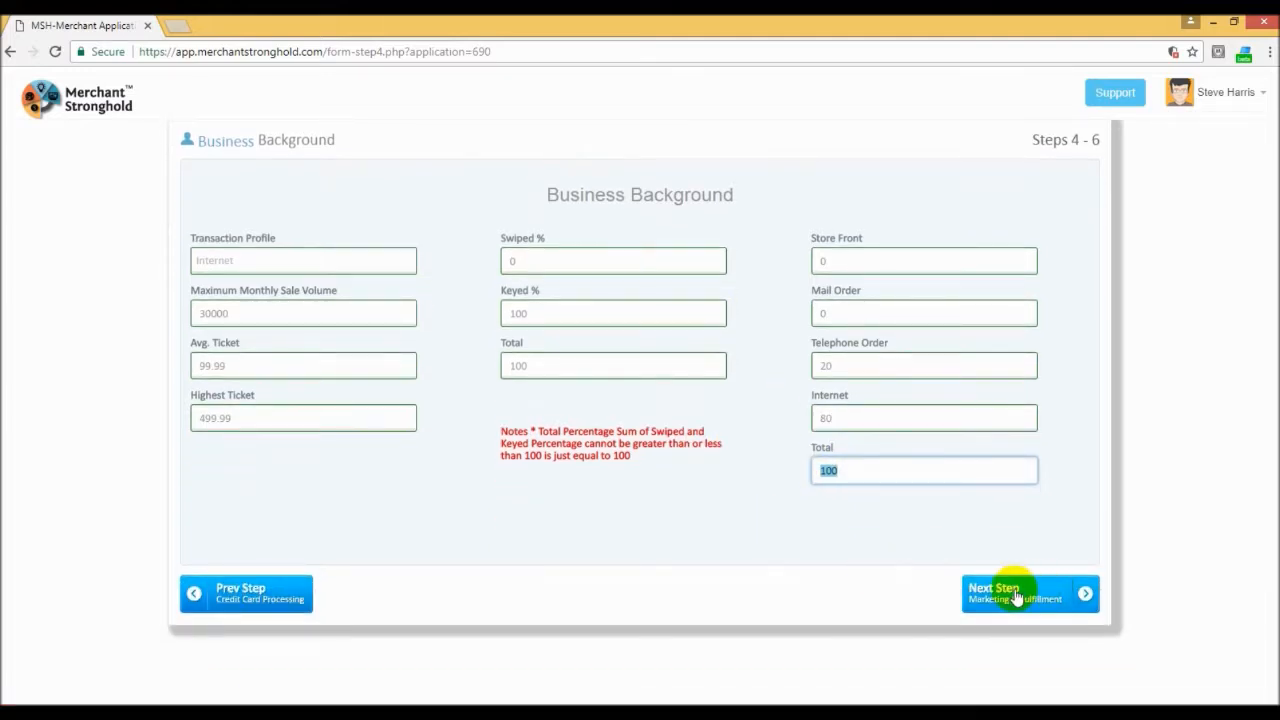
left_click(1016, 598)
left_click(1016, 596)
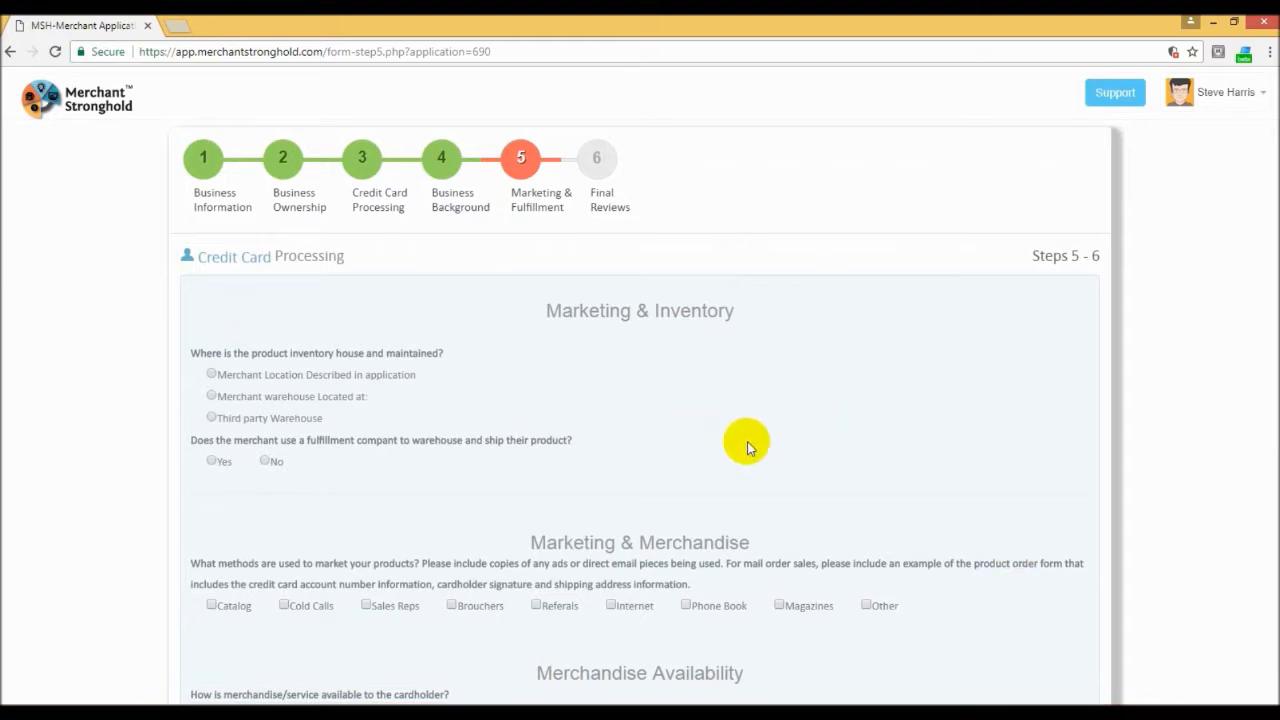
Step: Set the inventory location to Merchant Location Described in application and answer No to using a fulfillment company
scroll(727, 408, "down", 3)
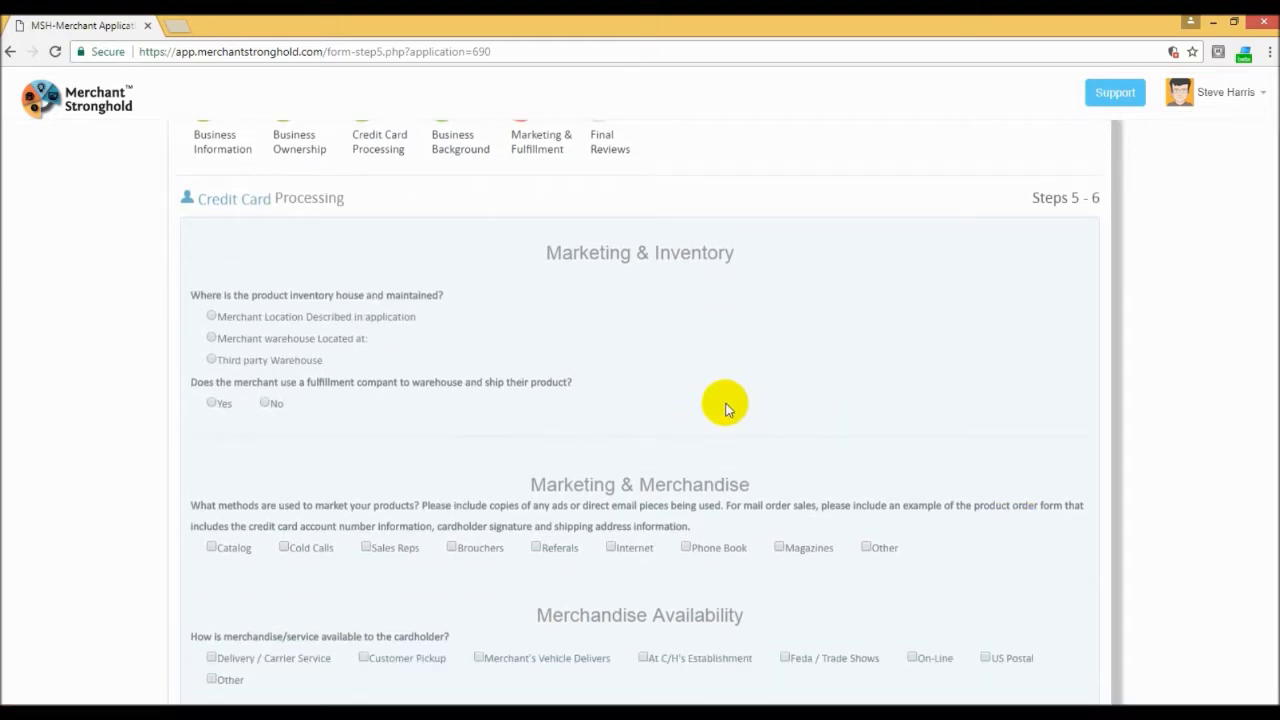
scroll(727, 408, "up", 3)
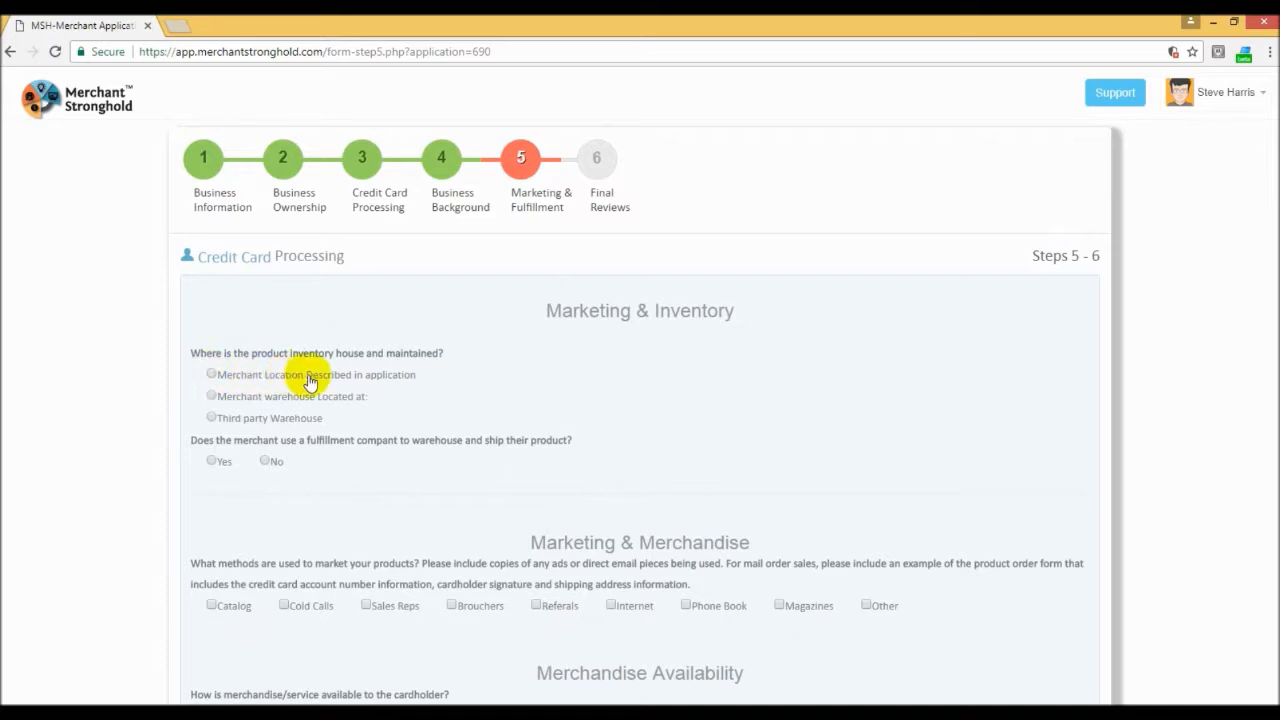
left_click(211, 375)
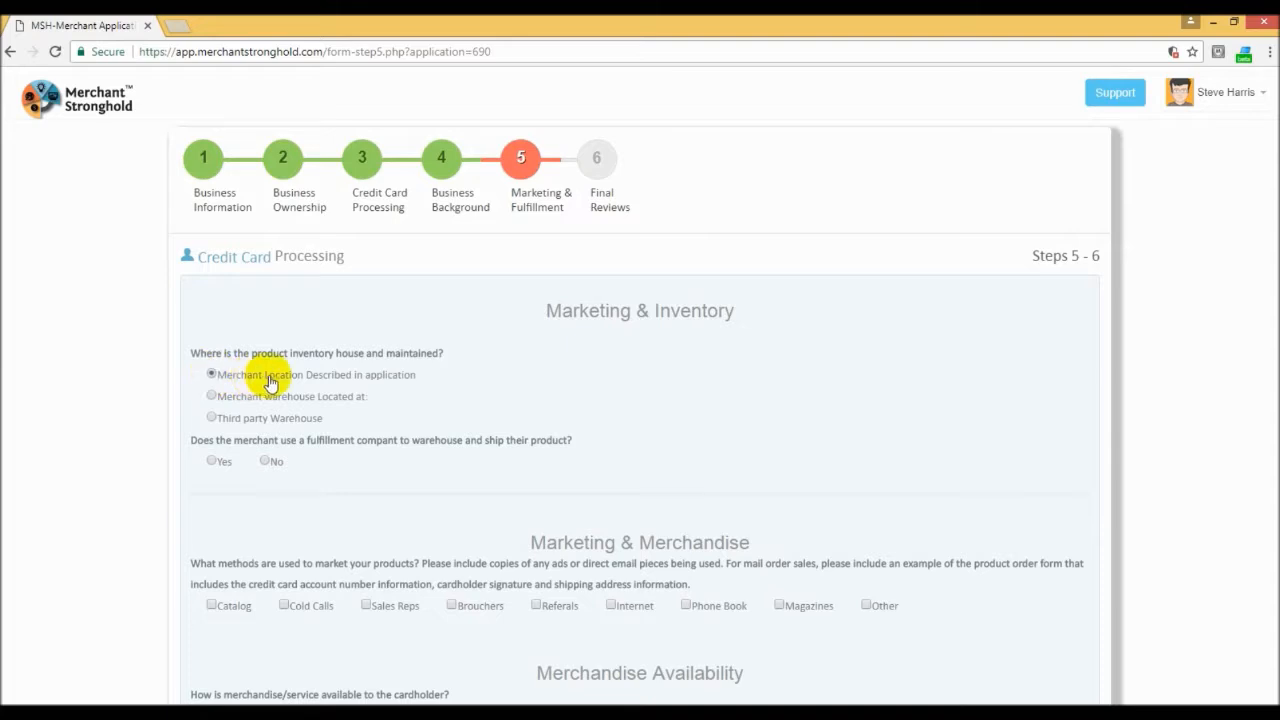
scroll(266, 371, "down", 2)
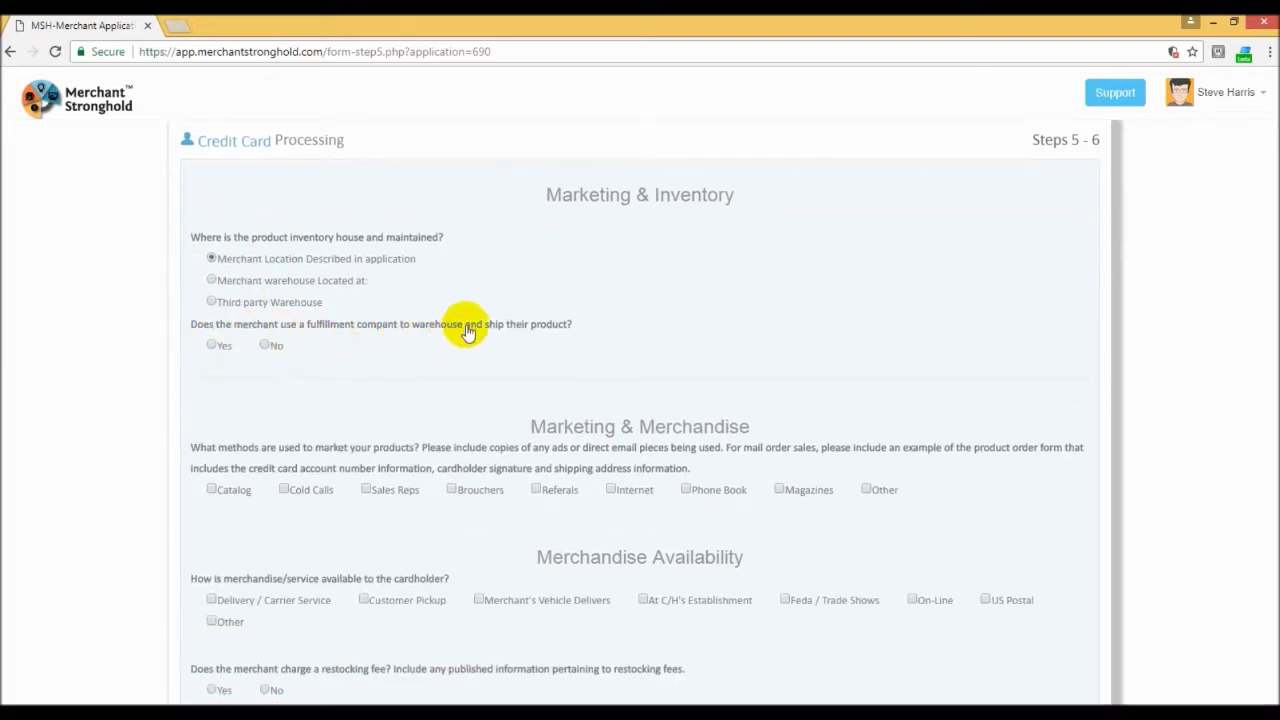
left_click(266, 347)
Step: Mark Cold Calls and Internet as the marketing methods and On-Line as the merchandise availability
scroll(414, 362, "down", 2)
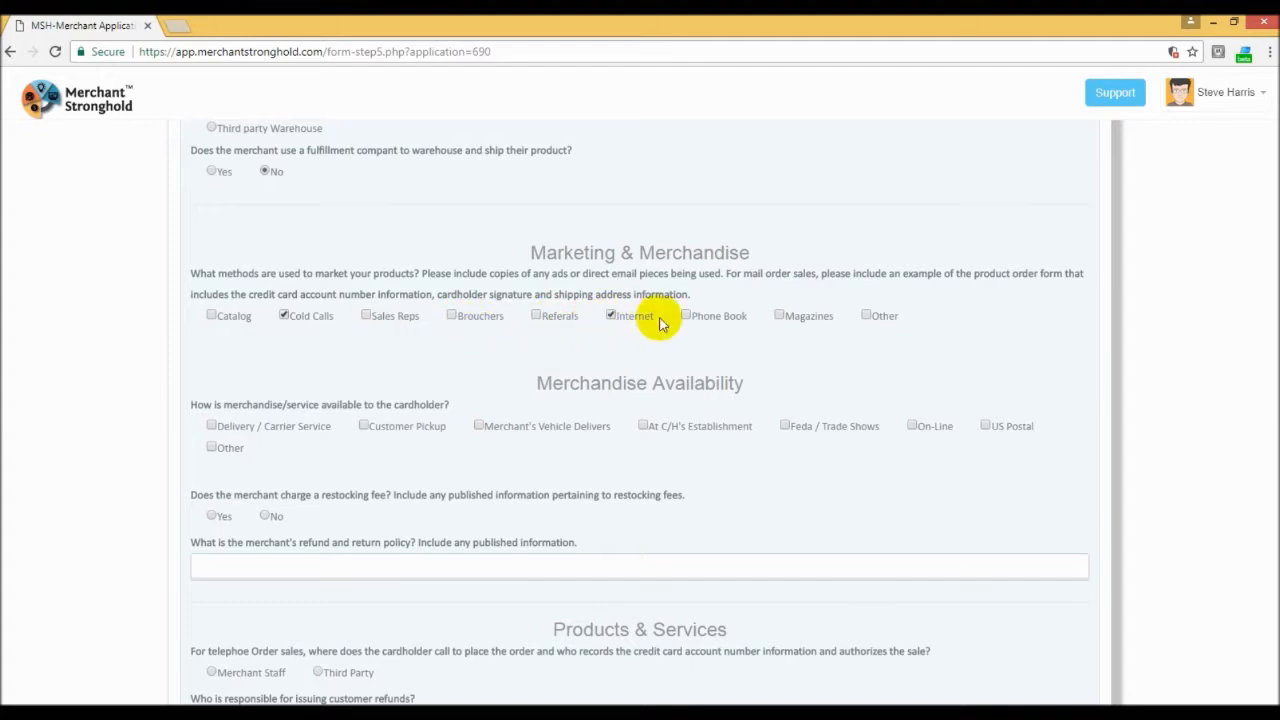
scroll(857, 325, "down", 1)
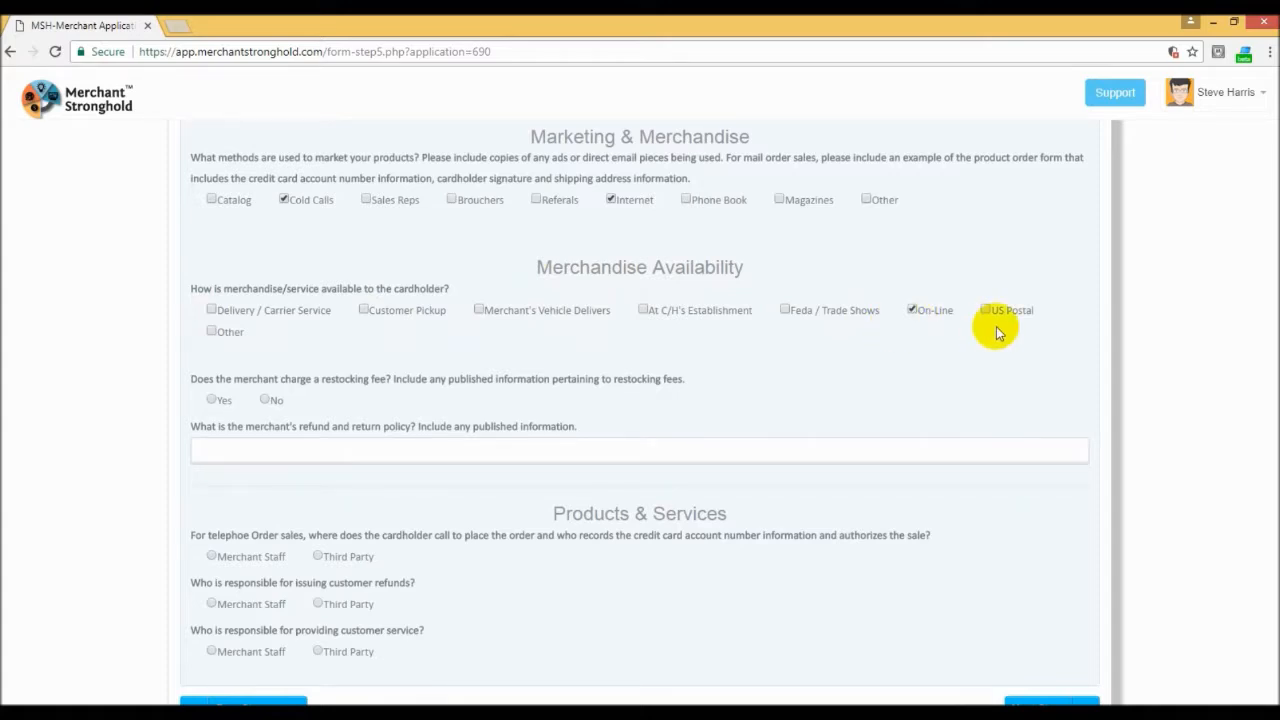
Step: Answer No to charging a restocking fee and enter 30 Days as the refund and return policy
scroll(996, 333, "down", 1)
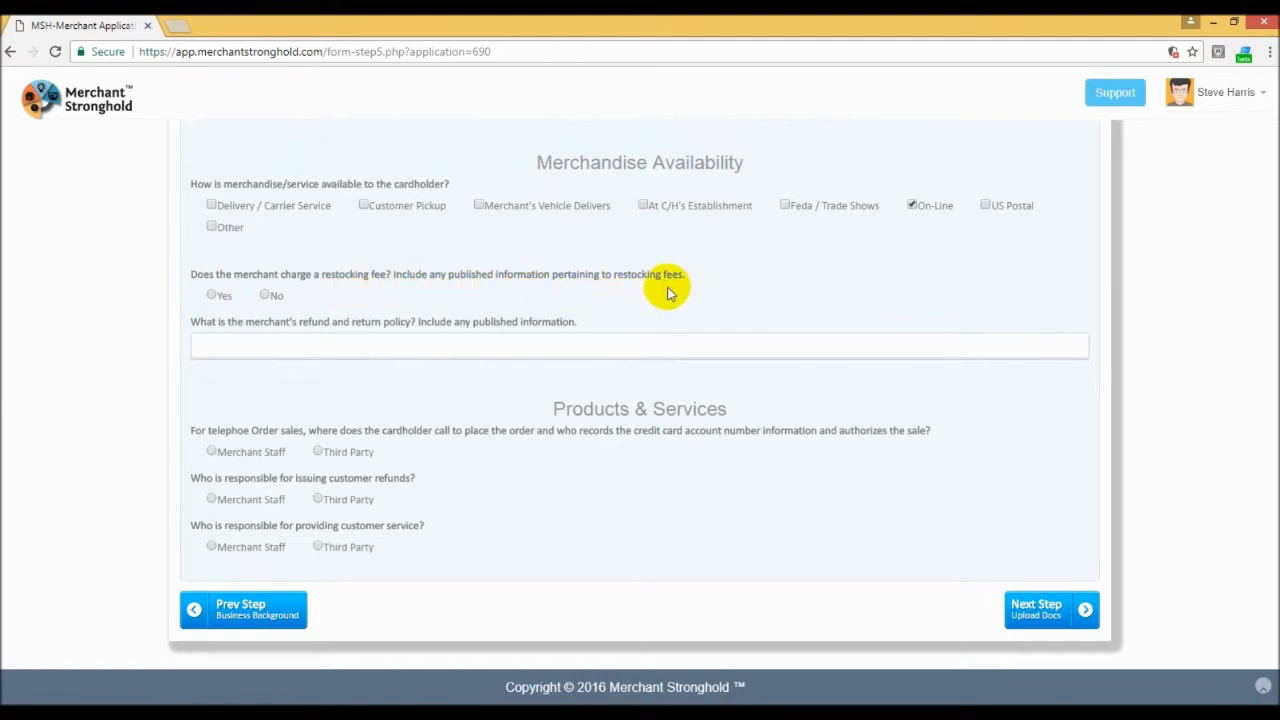
left_click(266, 296)
left_click(251, 344)
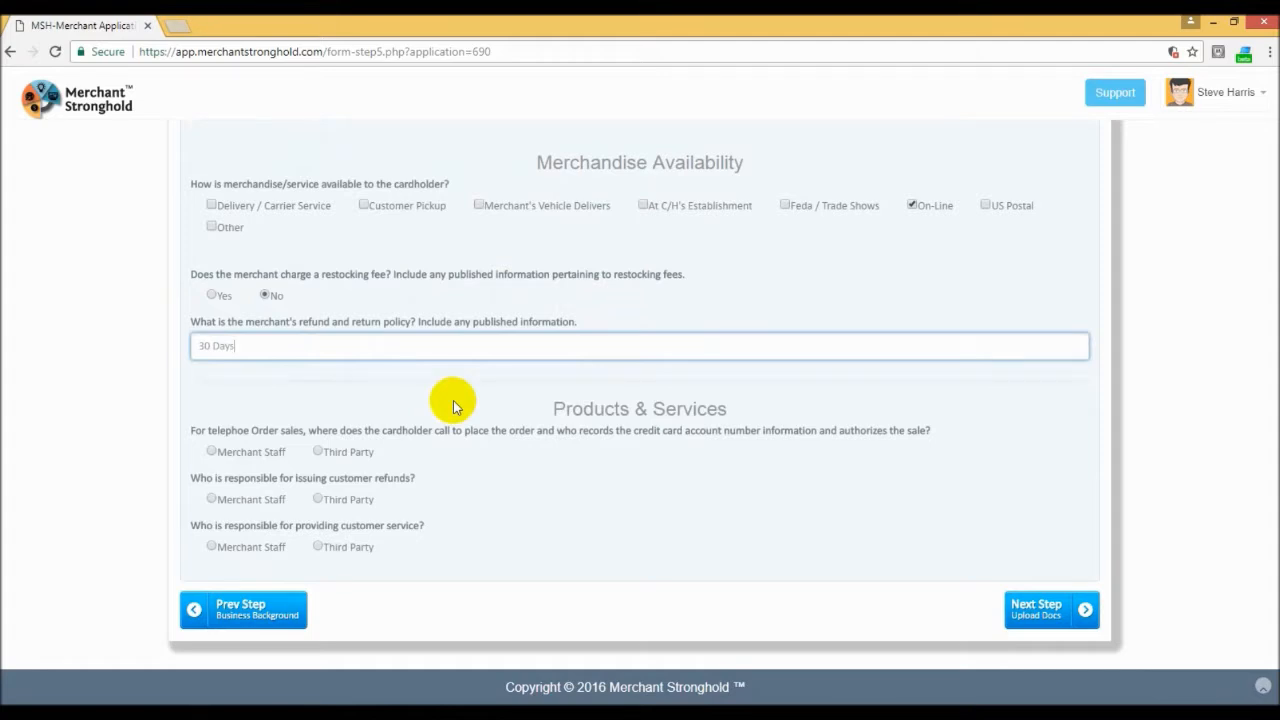
left_click(453, 403)
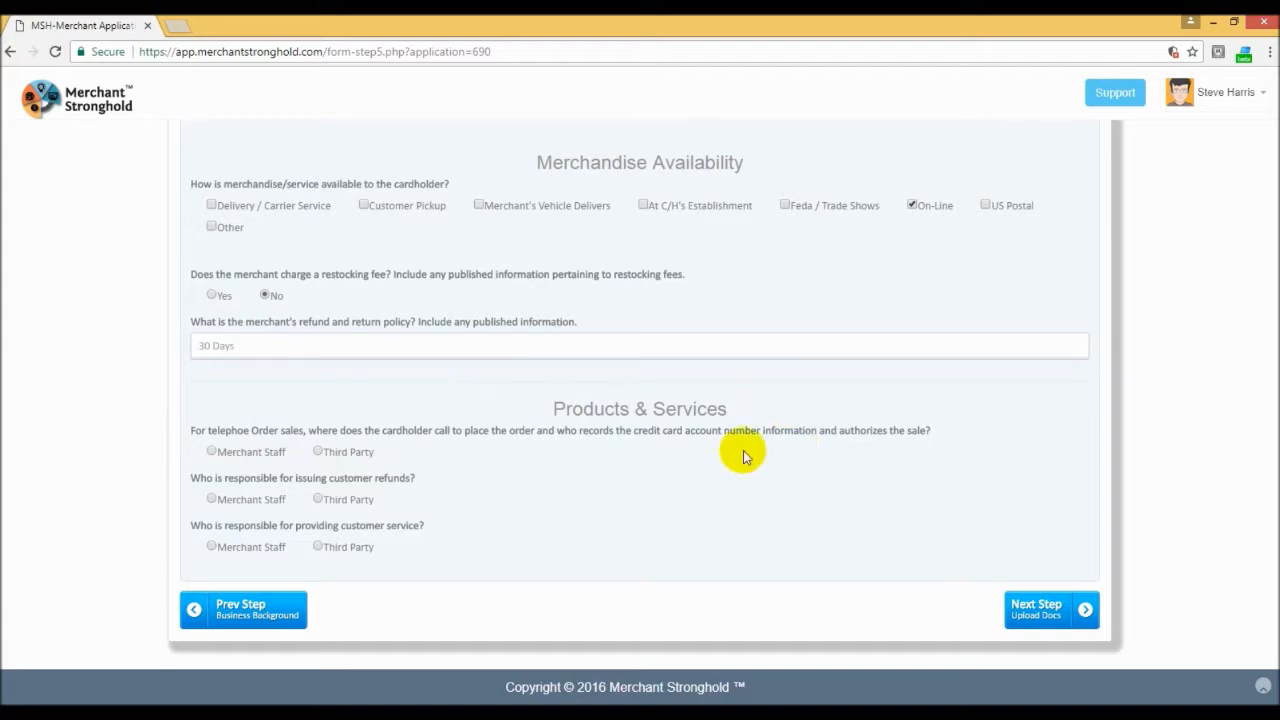
Step: Assign telephone order handling and customer refunds to Merchant Staff, and continue to the final review
left_click(211, 452)
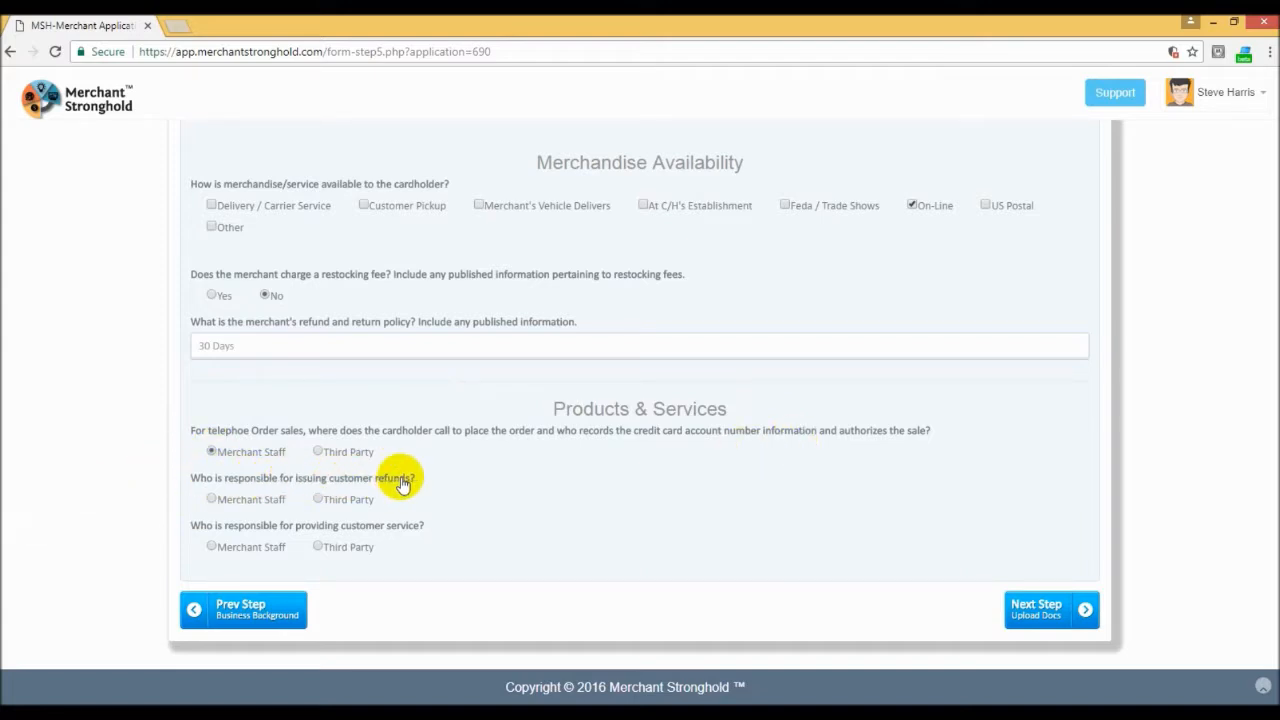
left_click(212, 500)
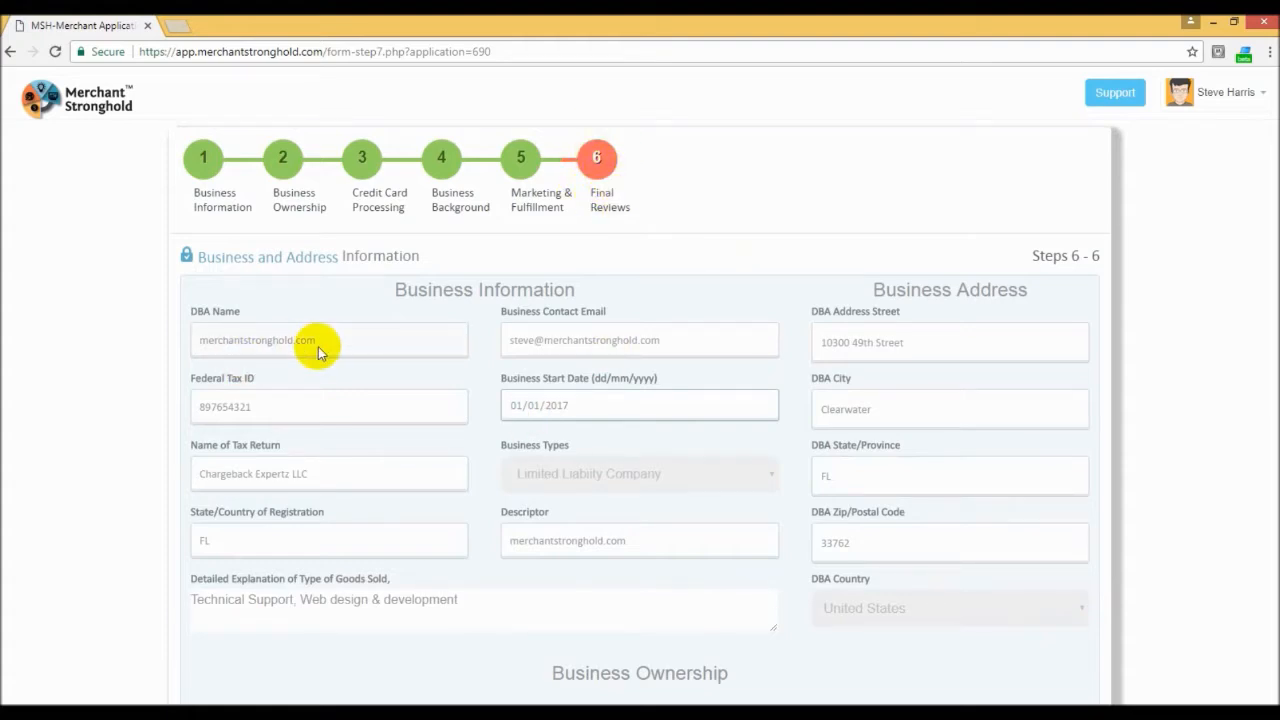
Step: Check the business, ownership, bank, card processing, background and marketing details in the final review
scroll(320, 350, "down", 1)
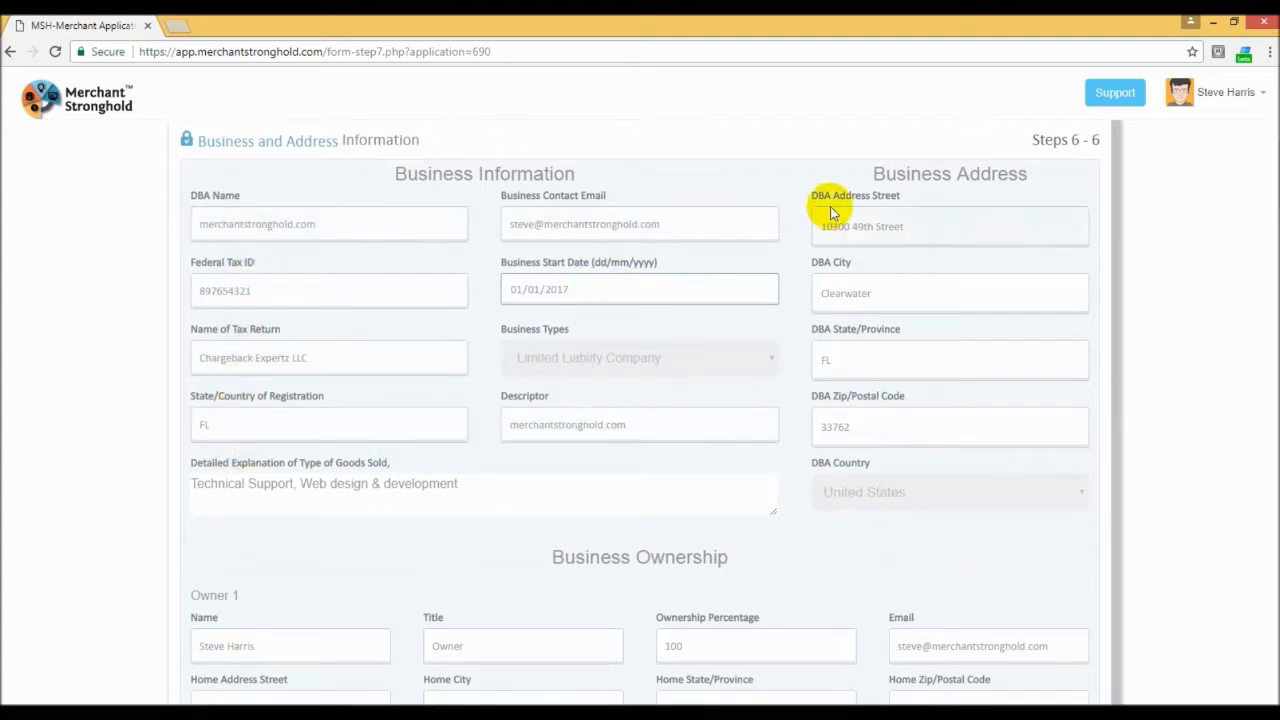
scroll(830, 206, "down", 4)
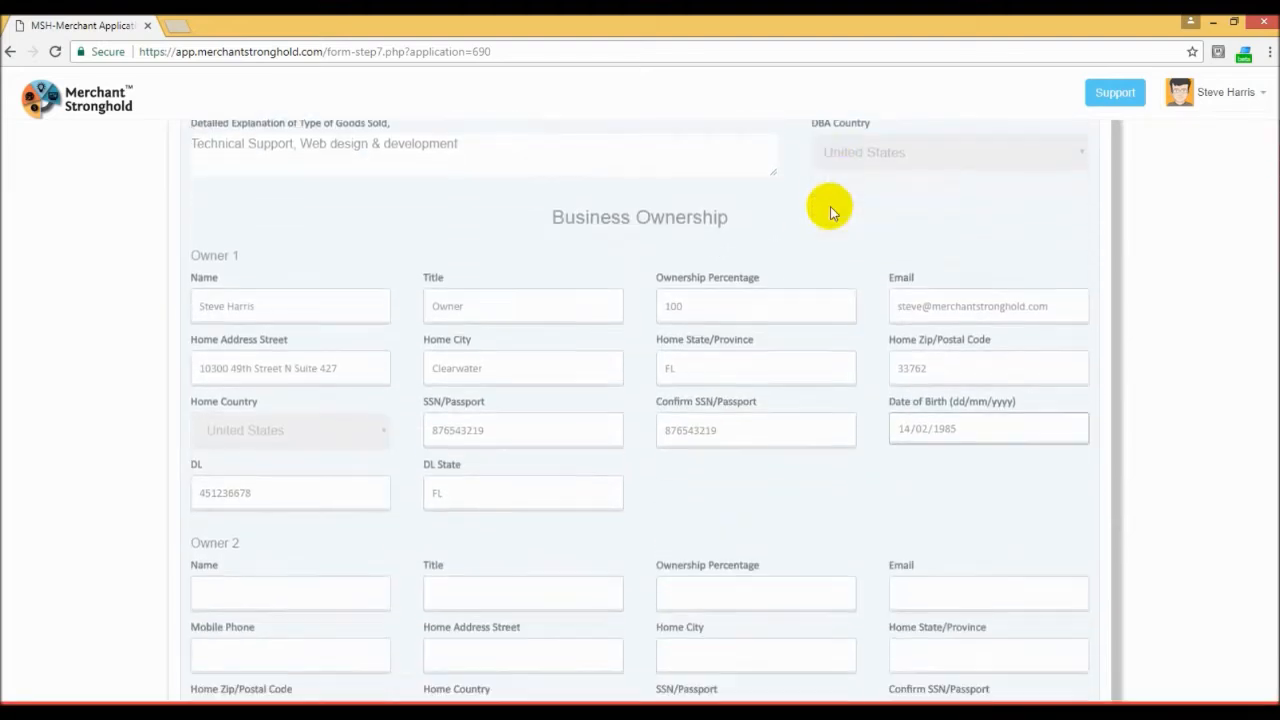
scroll(830, 206, "down", 2)
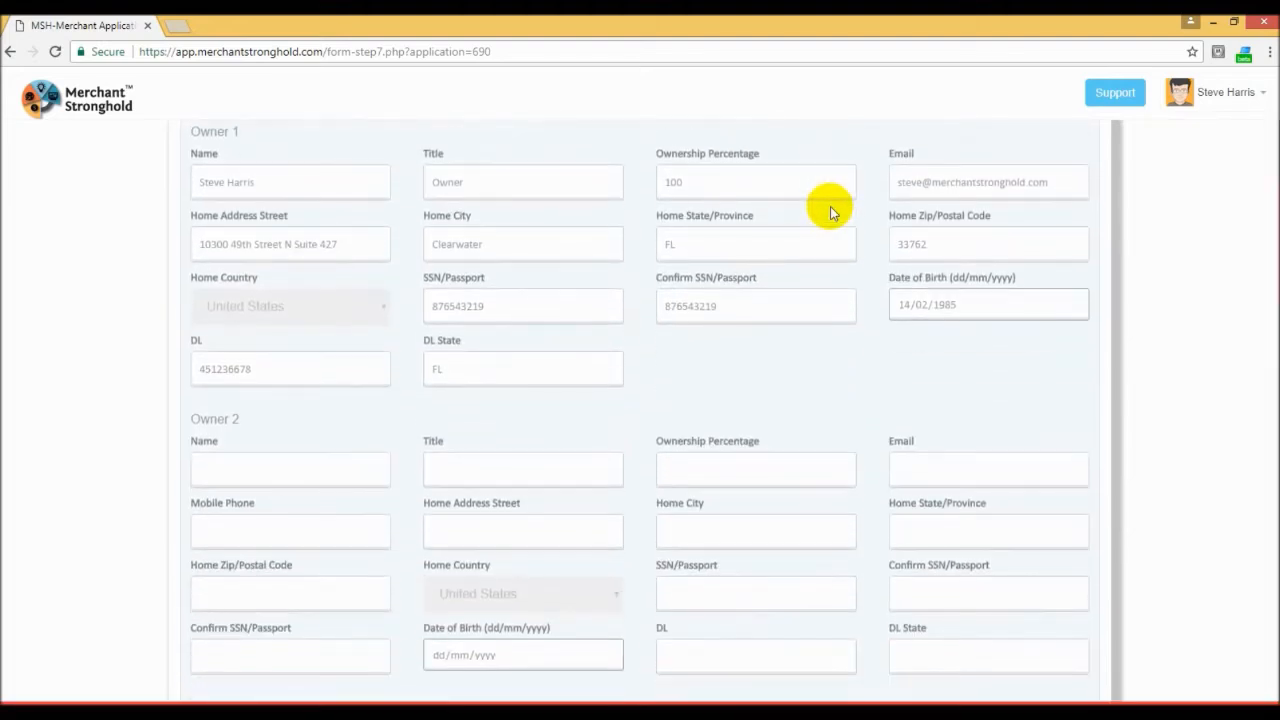
scroll(830, 206, "down", 5)
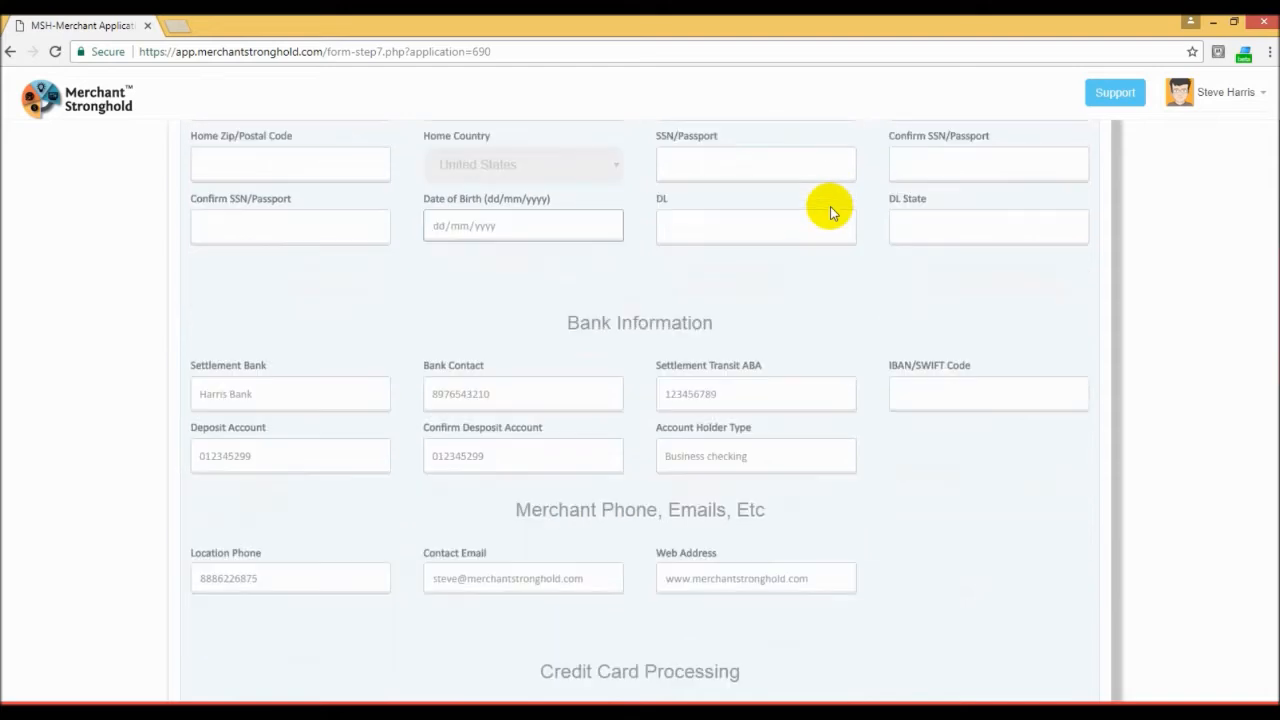
scroll(830, 206, "down", 5)
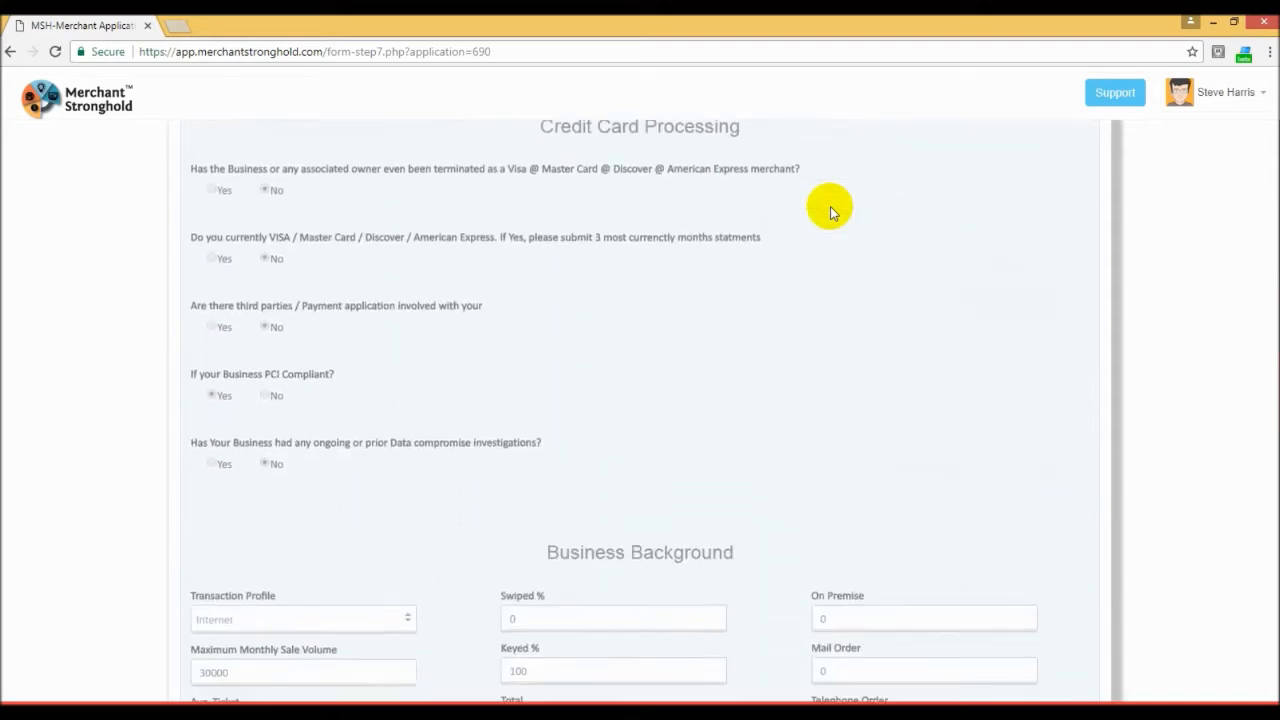
scroll(830, 206, "down", 7)
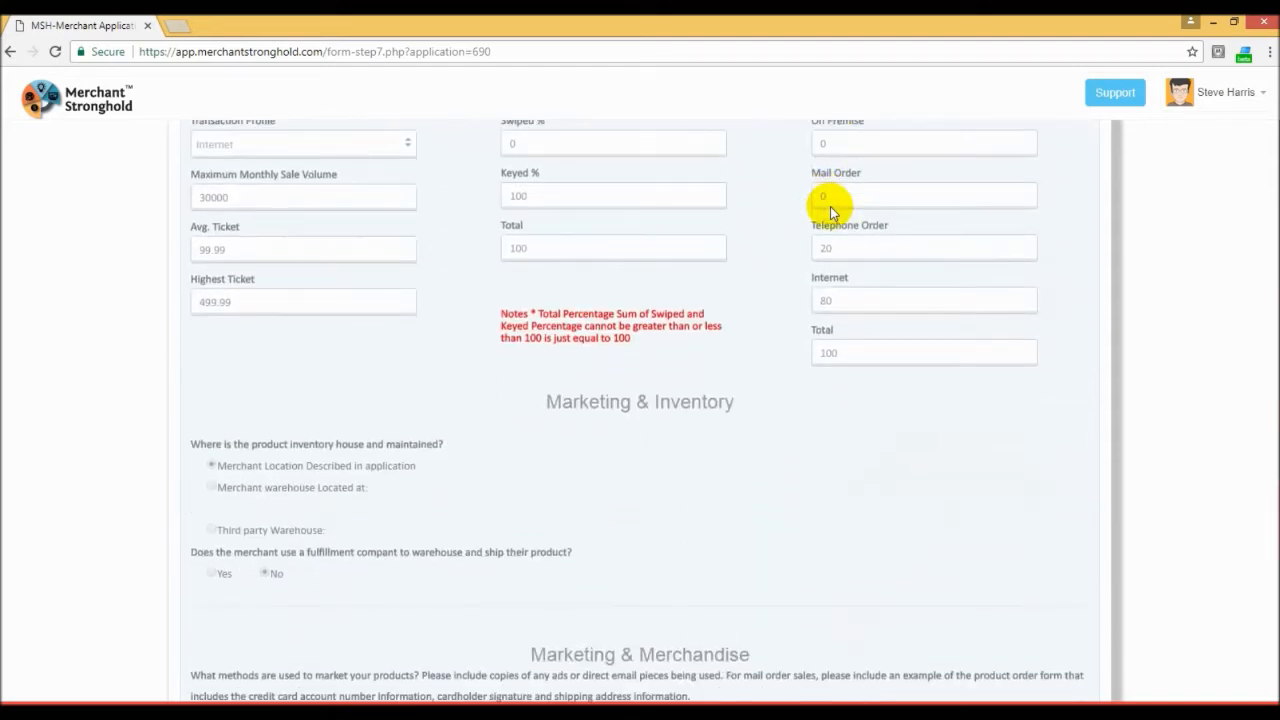
scroll(830, 206, "down", 5)
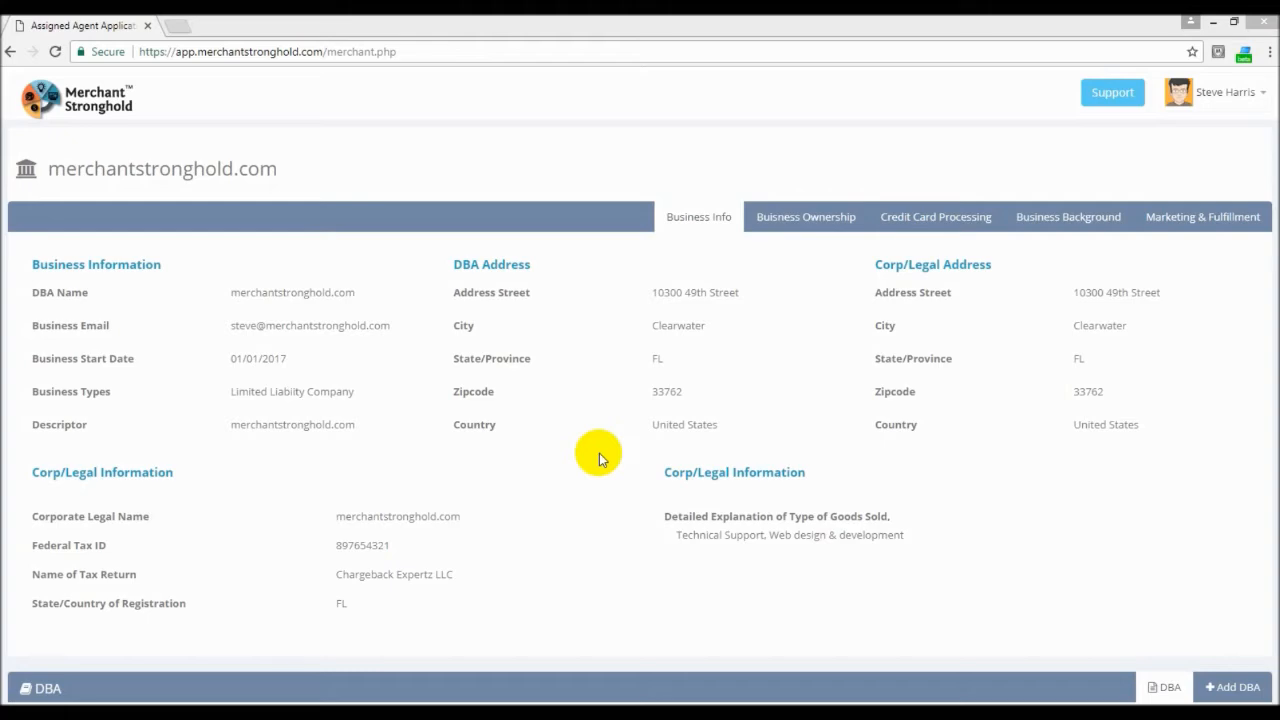
Step: Look over the merchant account page, from the business information to the bank, KYC and document upload sections
scroll(596, 366, "down", 4)
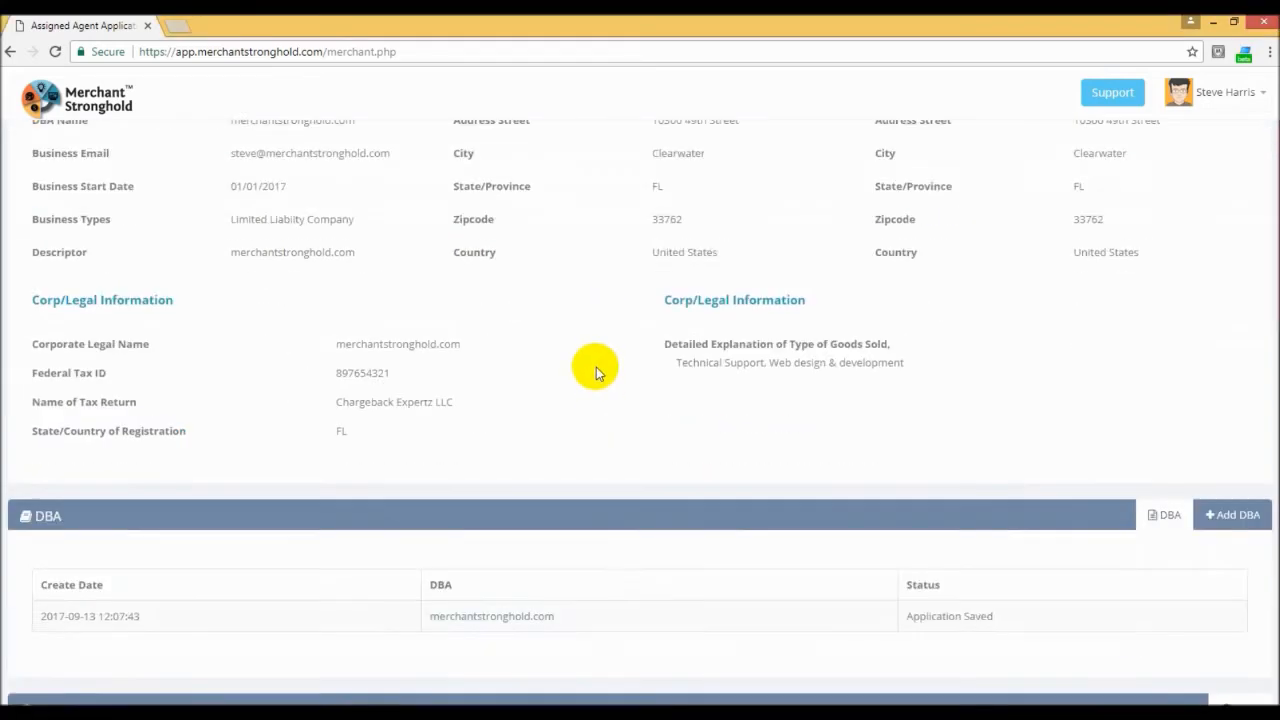
scroll(611, 405, "down", 4)
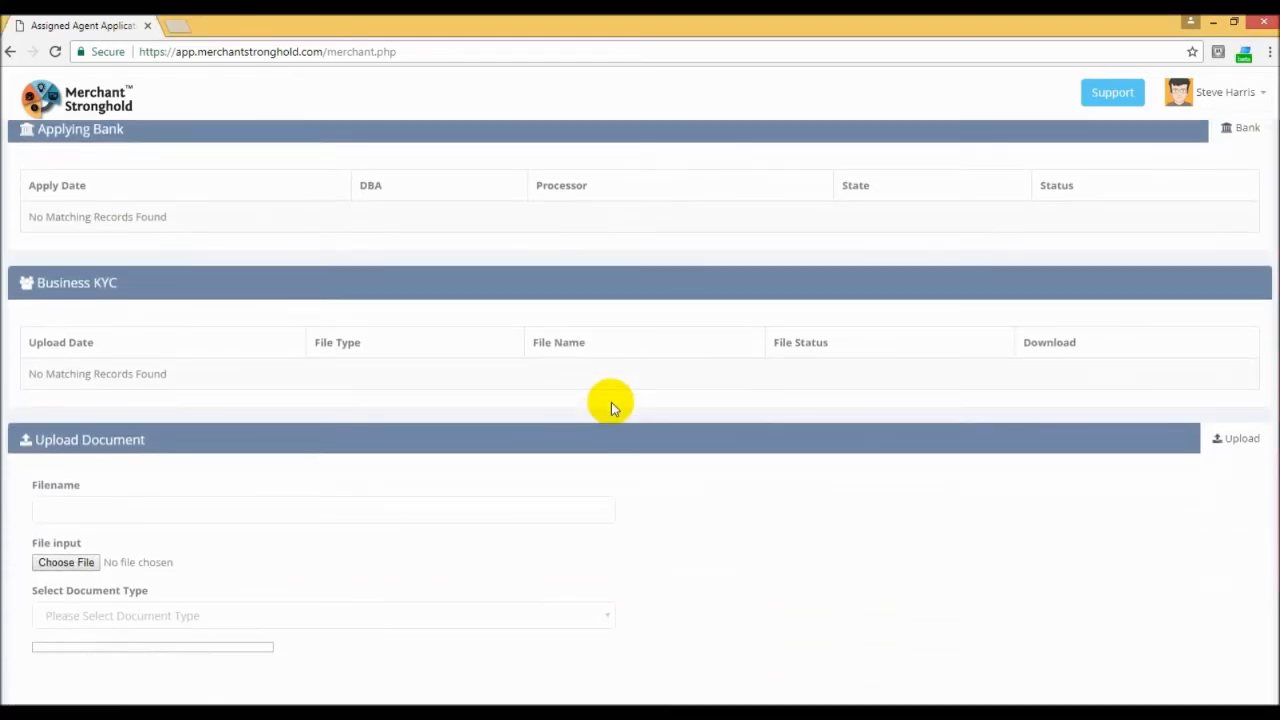
scroll(611, 405, "up", 1)
scroll(612, 406, "up", 6)
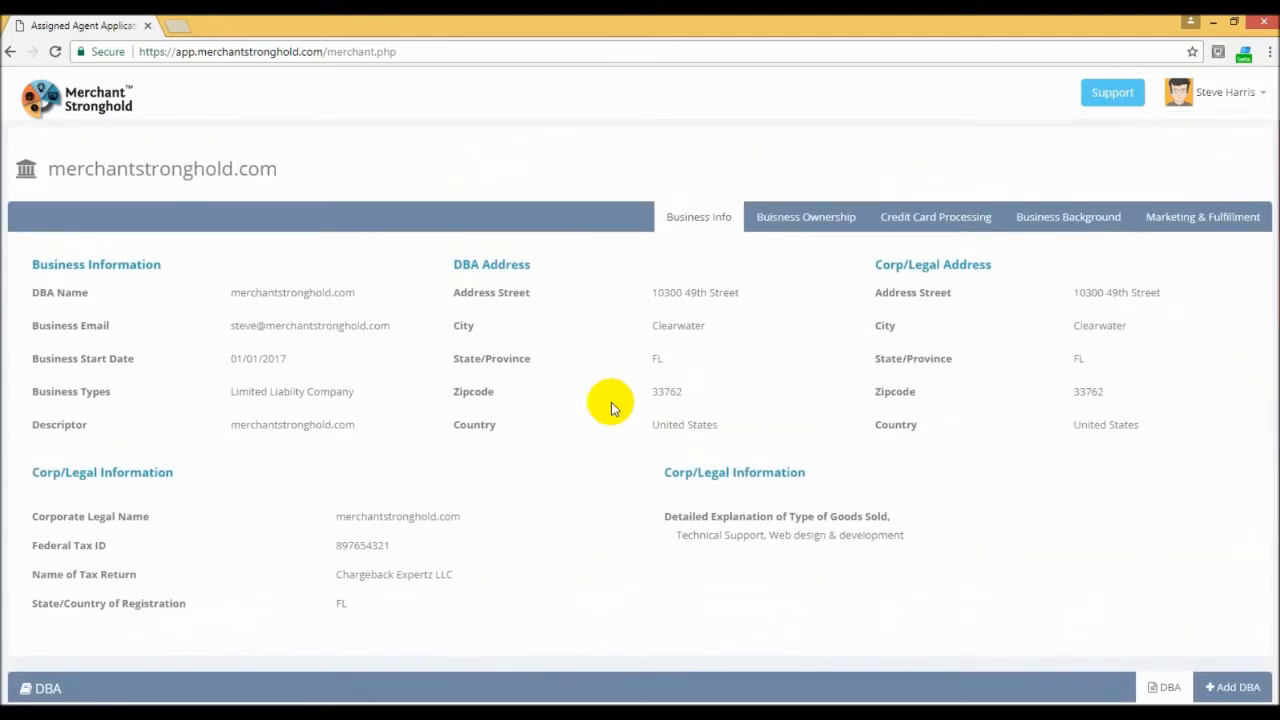
Step: Choose Article of Incorporation.pdf from the chargeback Expertz Docs folder on the Desktop as the document to upload
scroll(612, 407, "down", 6)
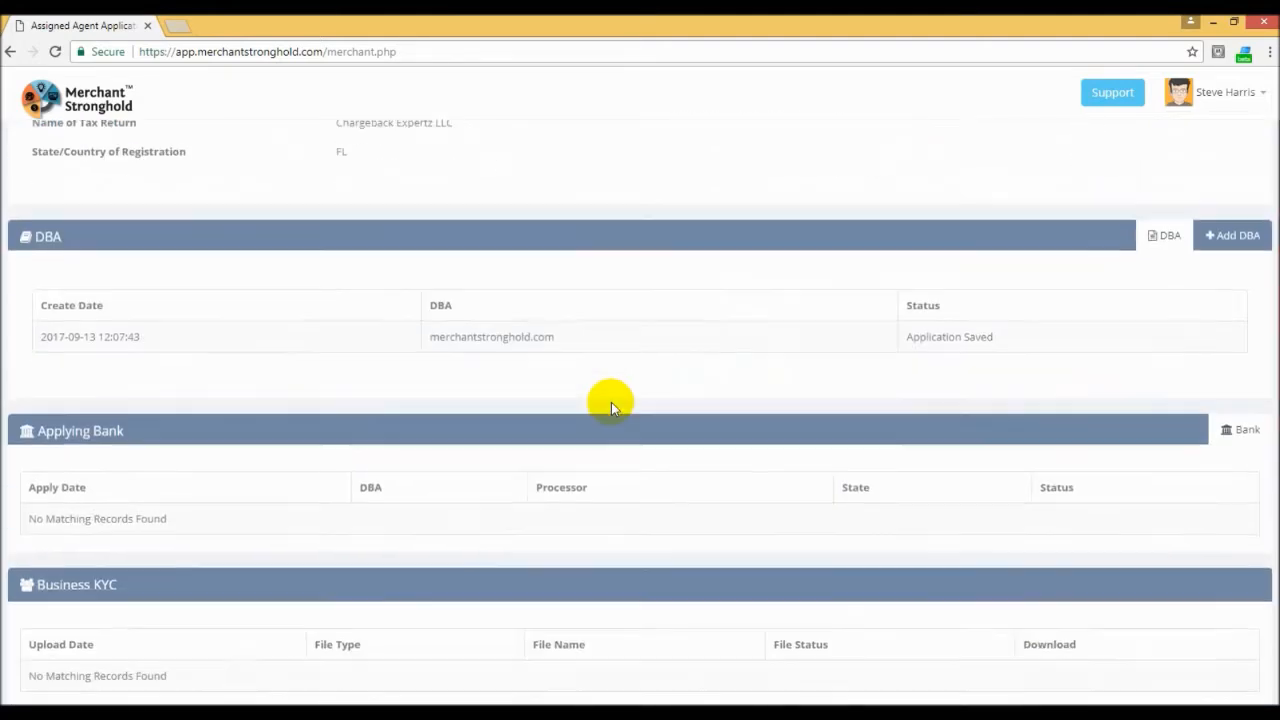
scroll(611, 402, "down", 3)
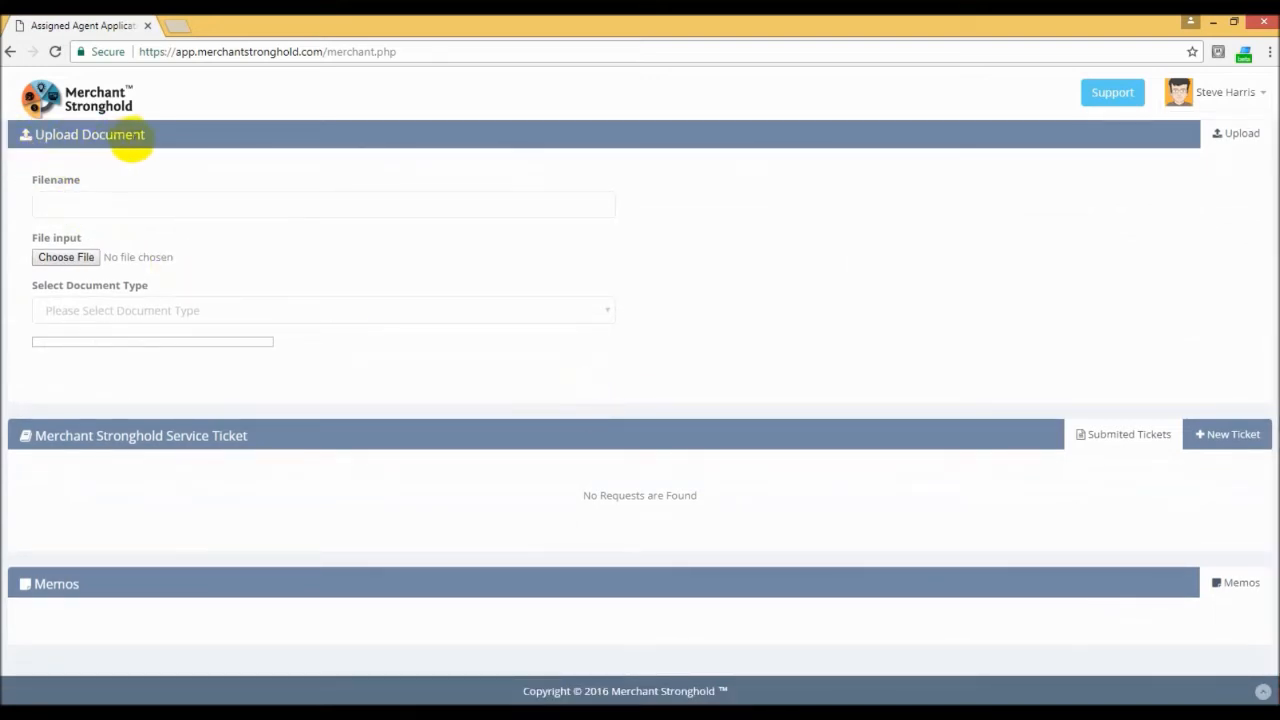
left_click(60, 259)
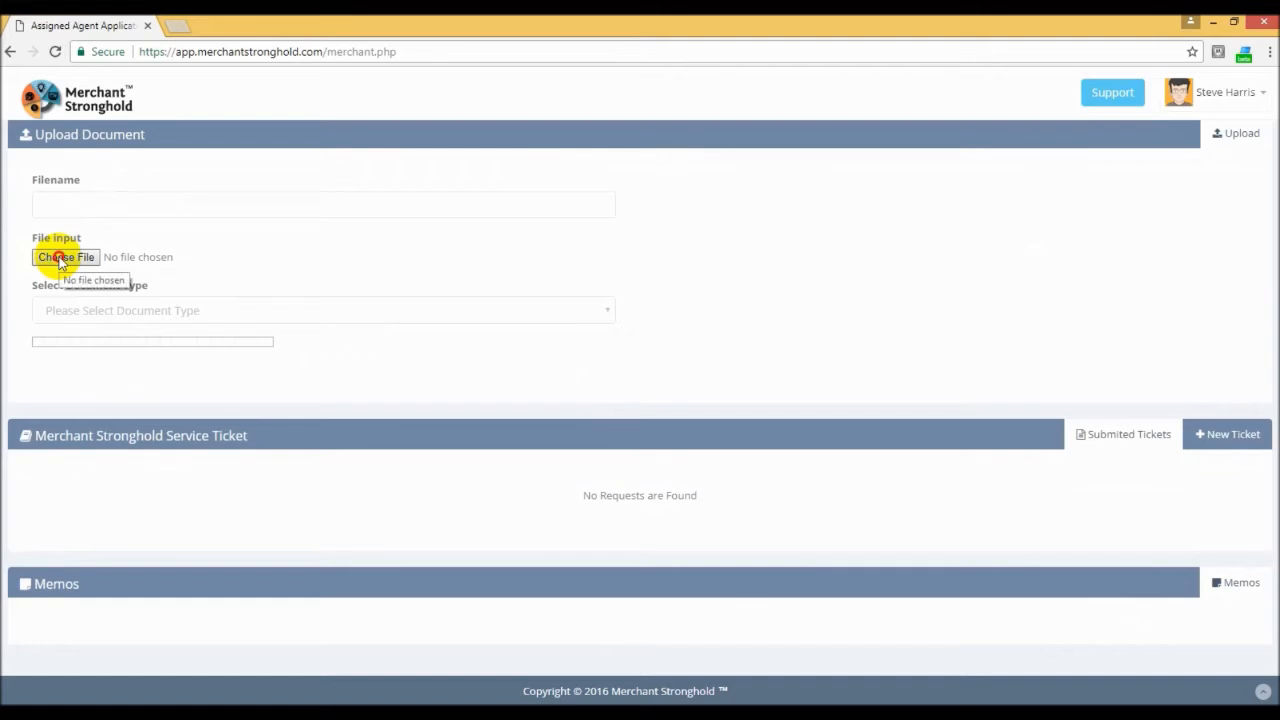
left_click(55, 128)
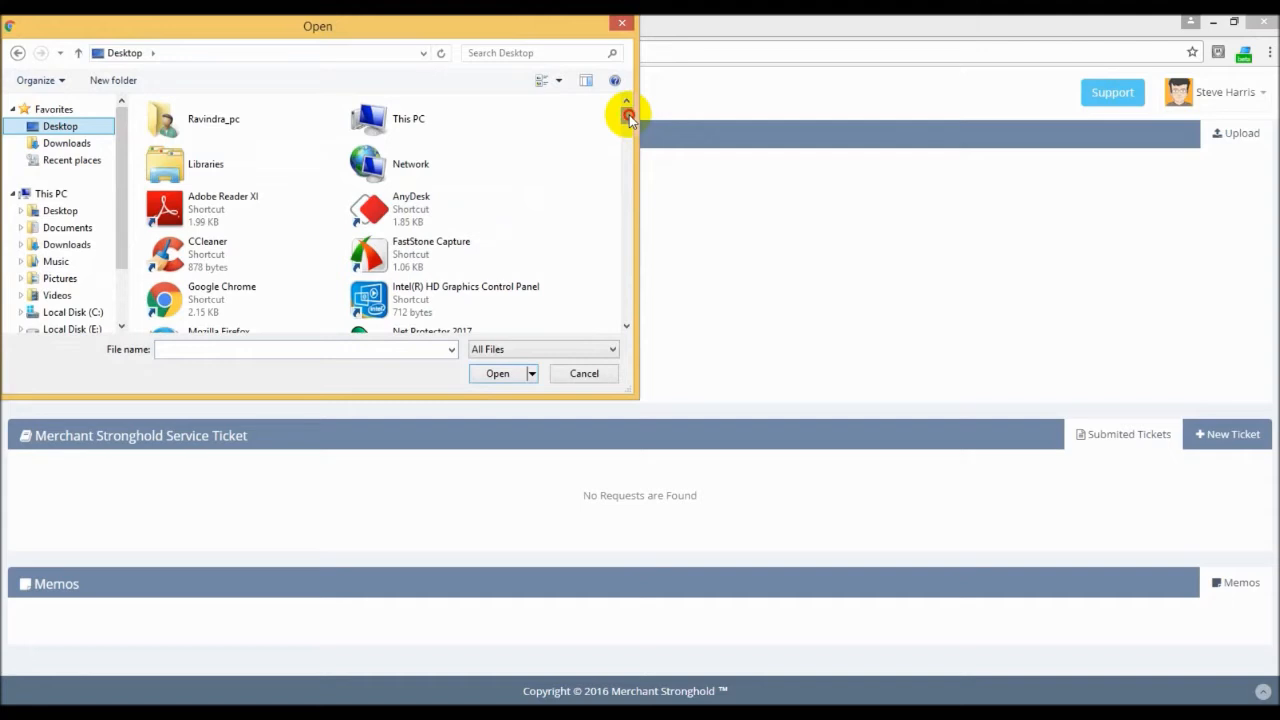
left_click(576, 185)
type("ch")
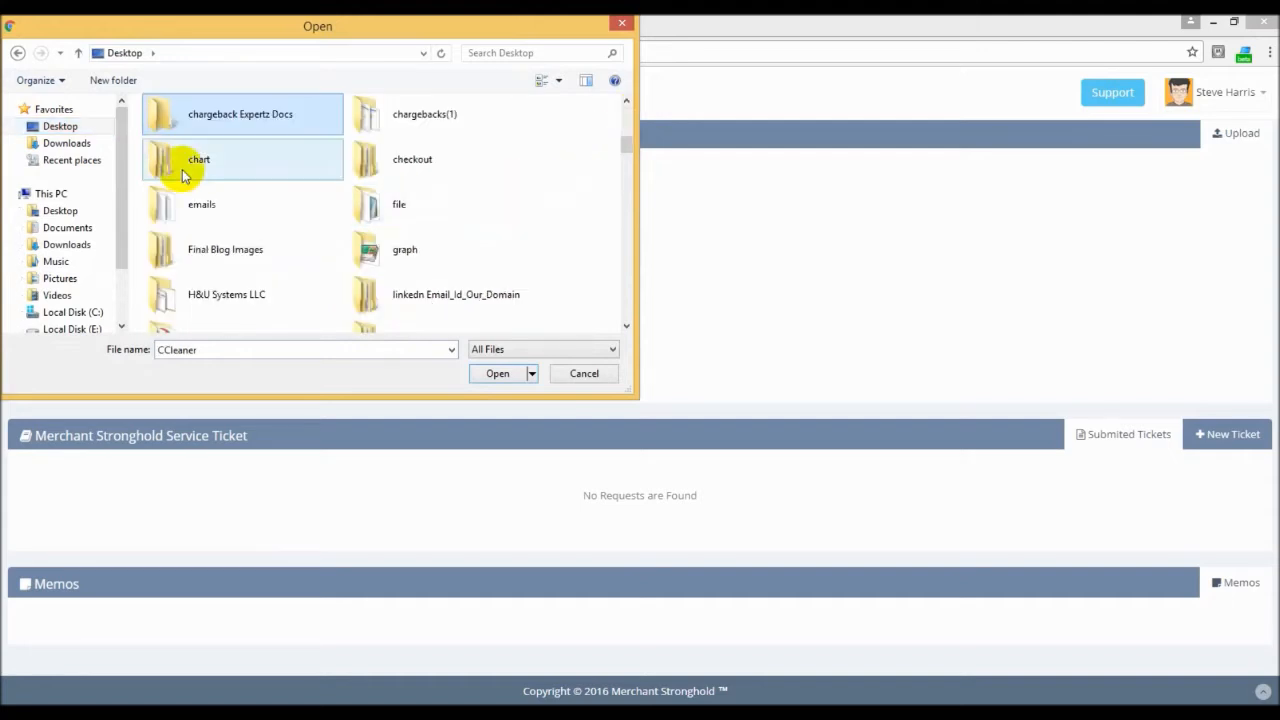
double_click(243, 121)
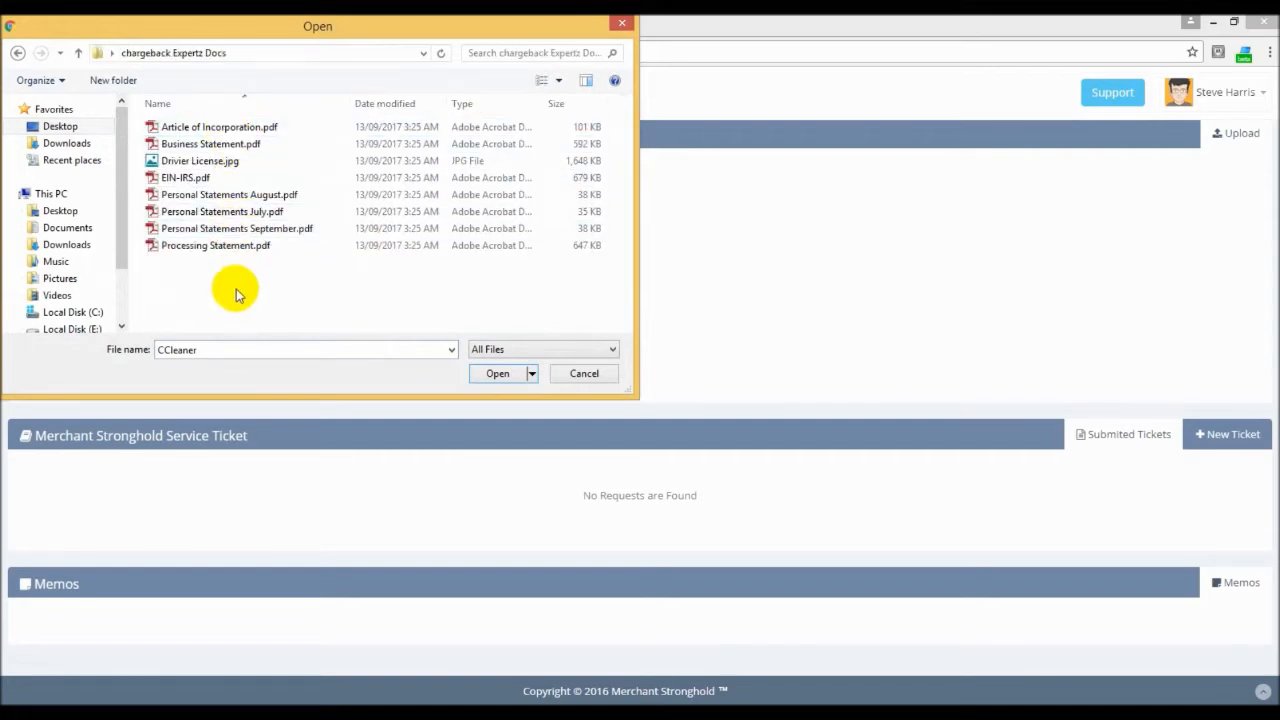
left_click(192, 130)
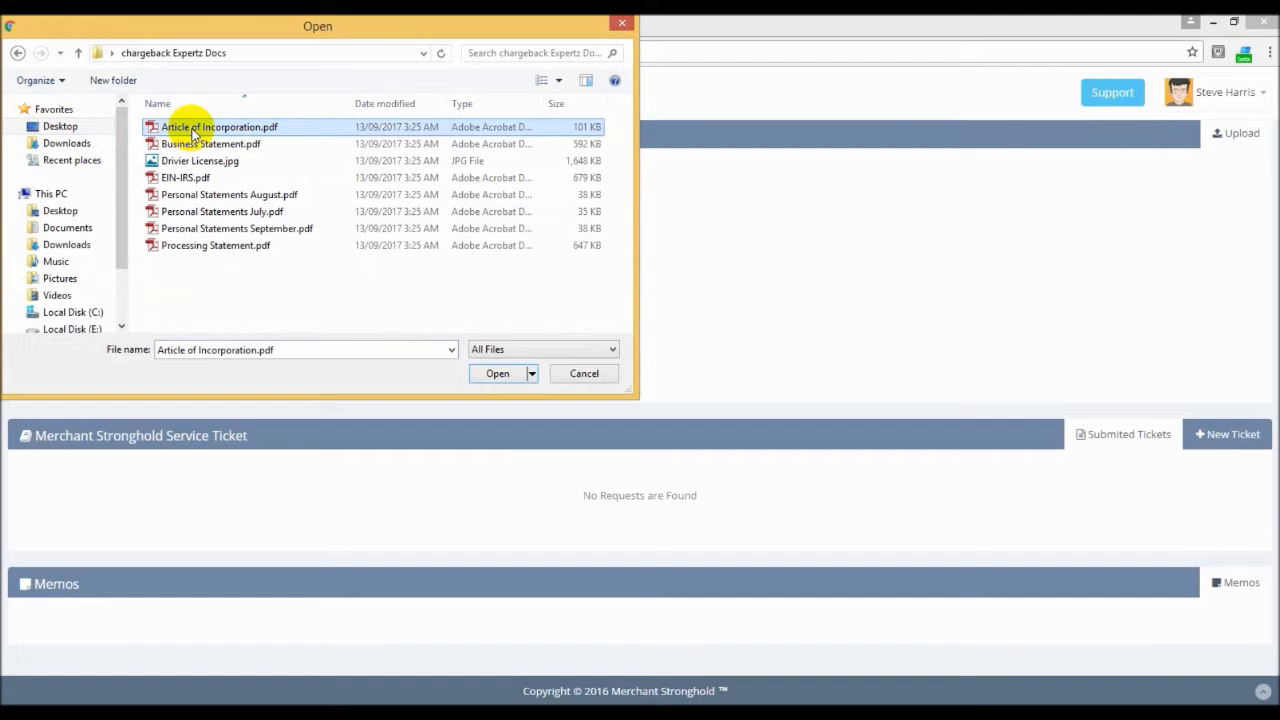
left_click(497, 374)
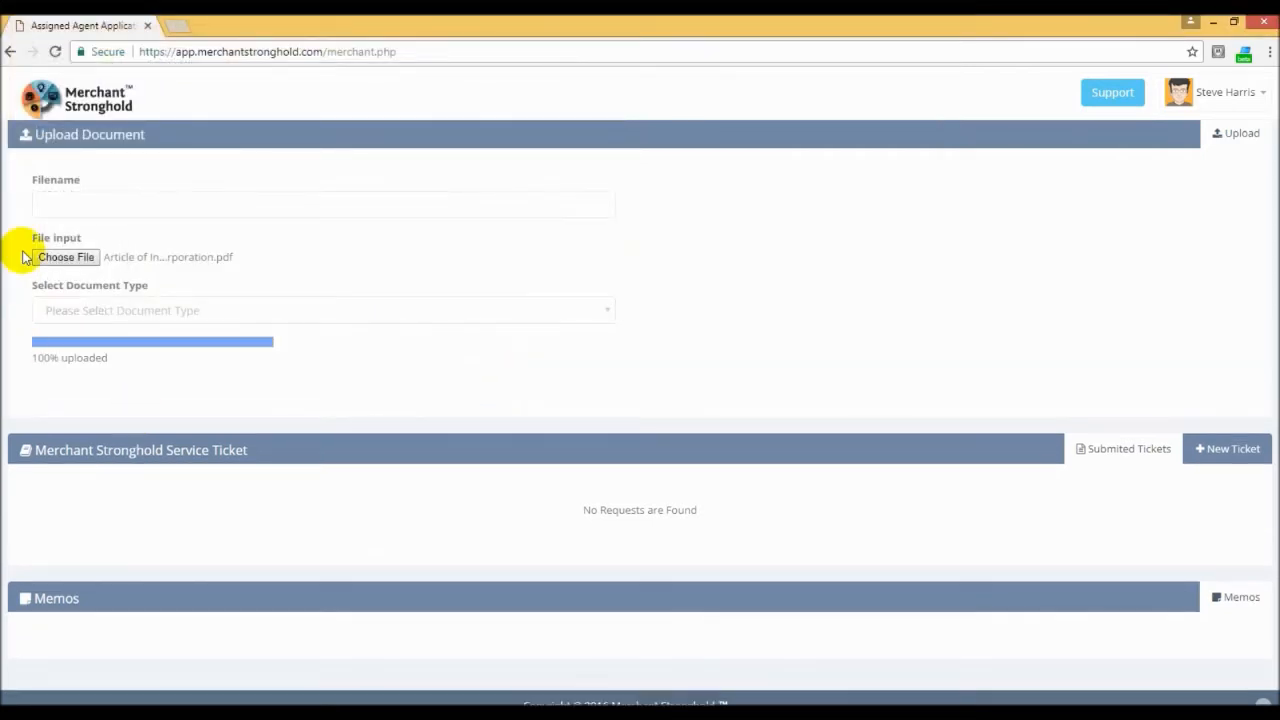
Step: Name the upload Article Of incorporation, set its document type to Article of Incorporation, and submit it
left_click(80, 201)
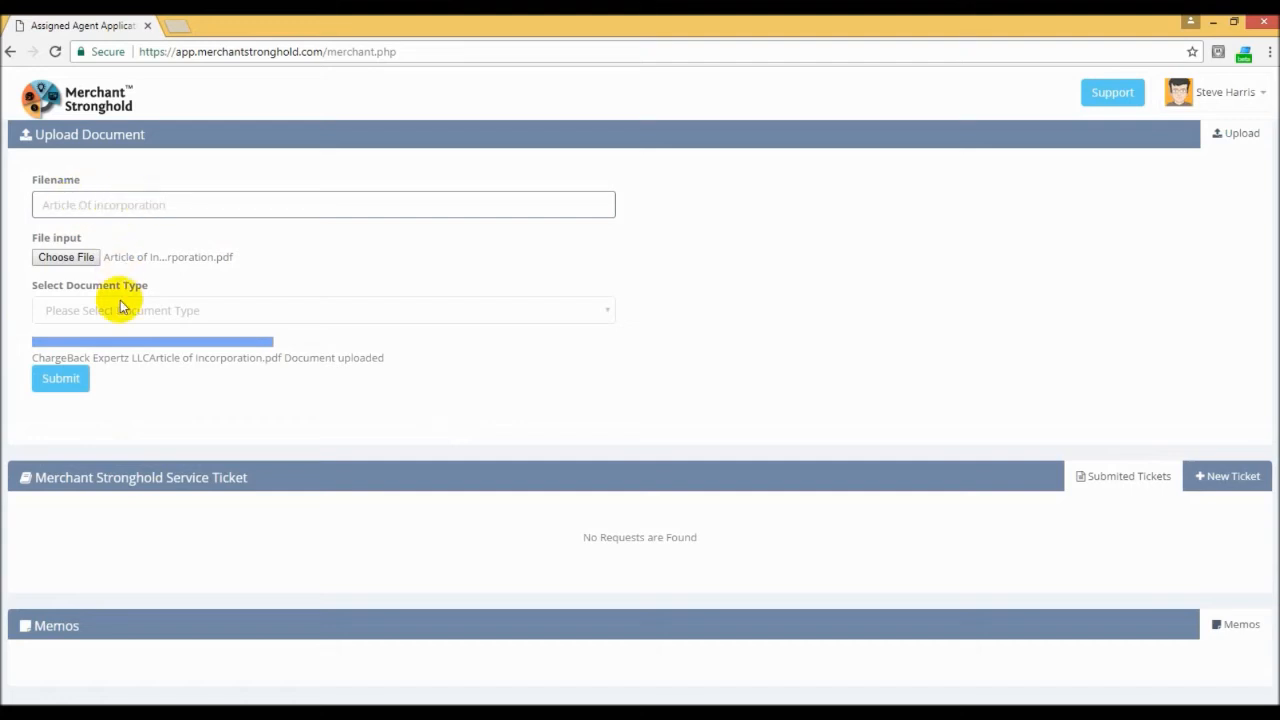
left_click(318, 315)
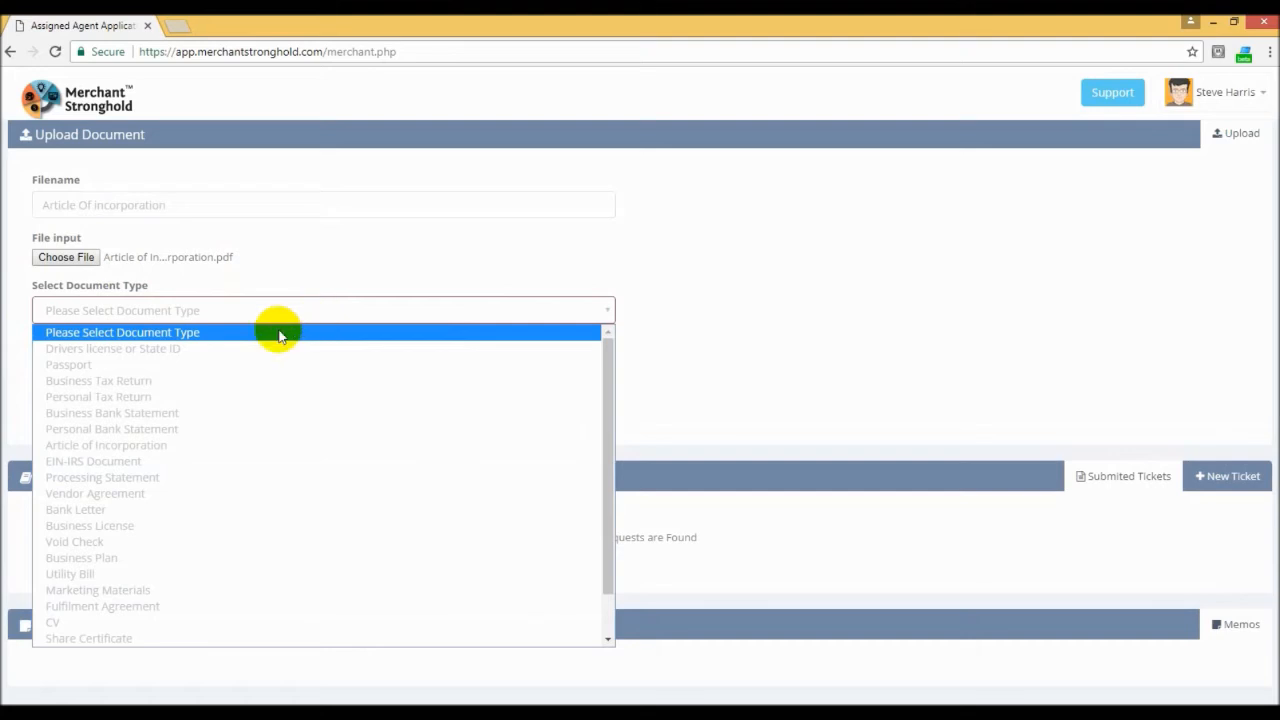
left_click(123, 453)
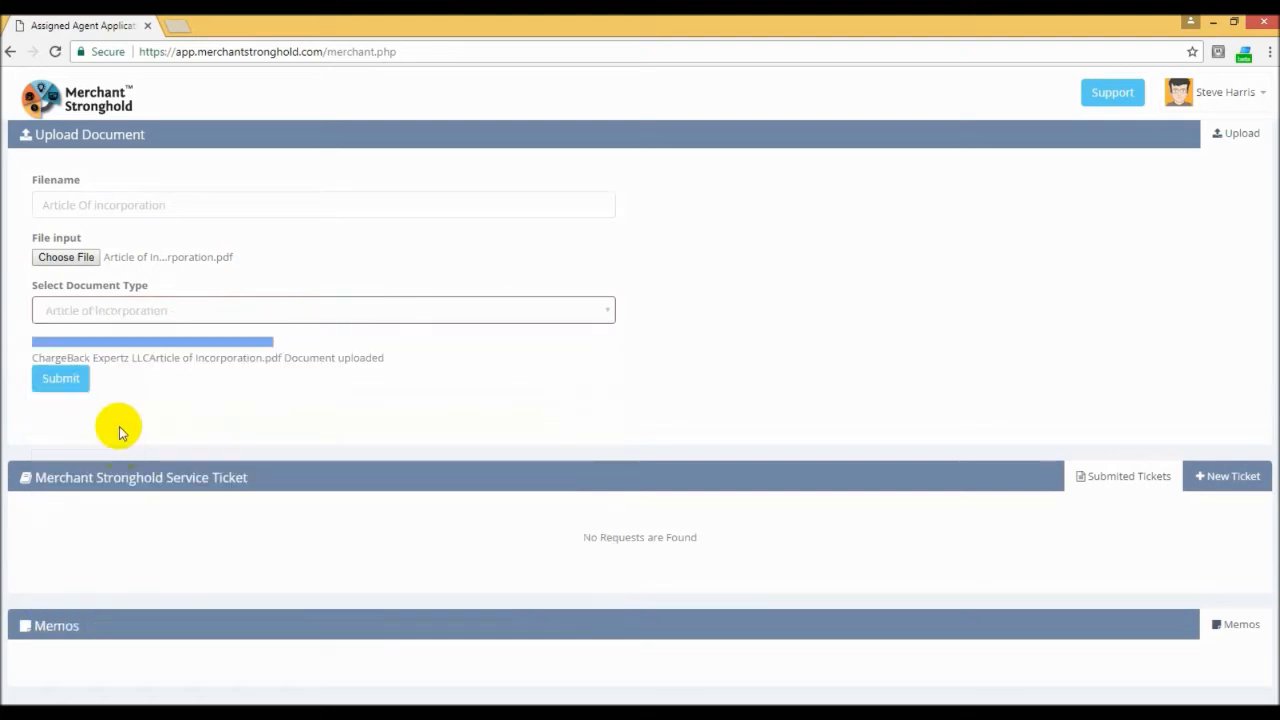
left_click(58, 386)
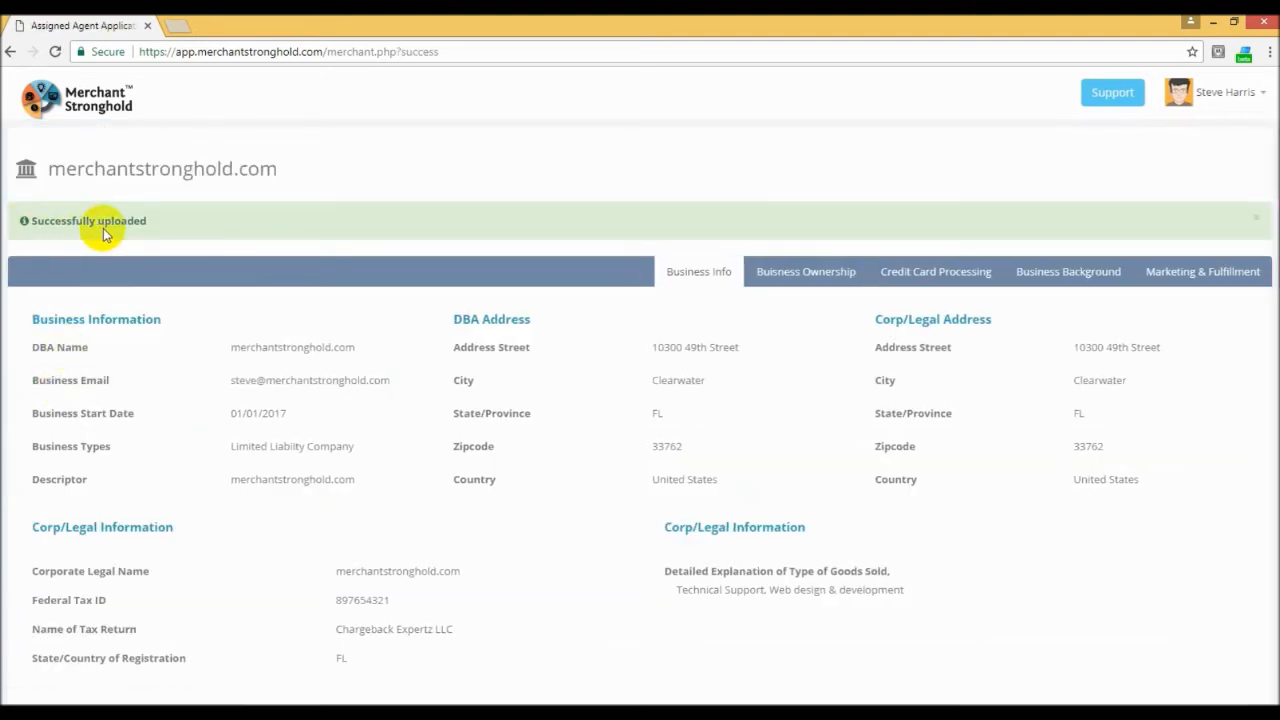
Step: Choose Business Statement.pdf from the chargeback Expertz Docs folder as the next document to upload
scroll(408, 342, "down", 15)
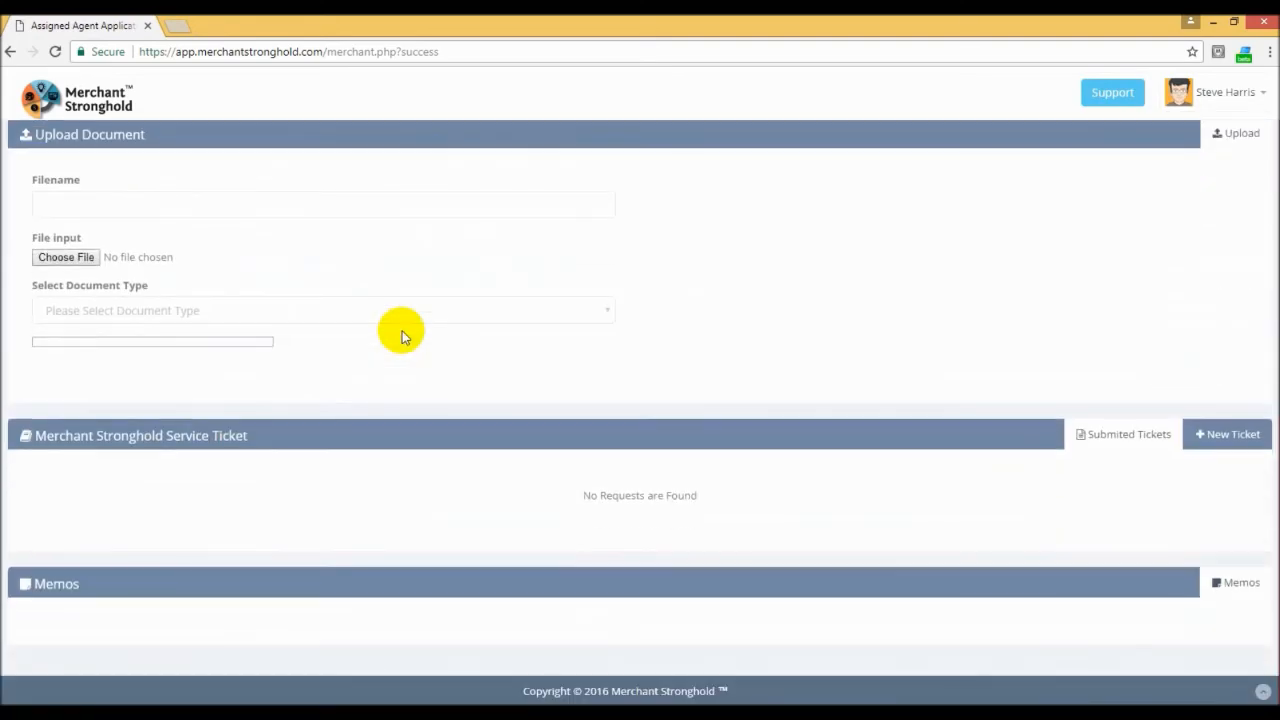
left_click(66, 257)
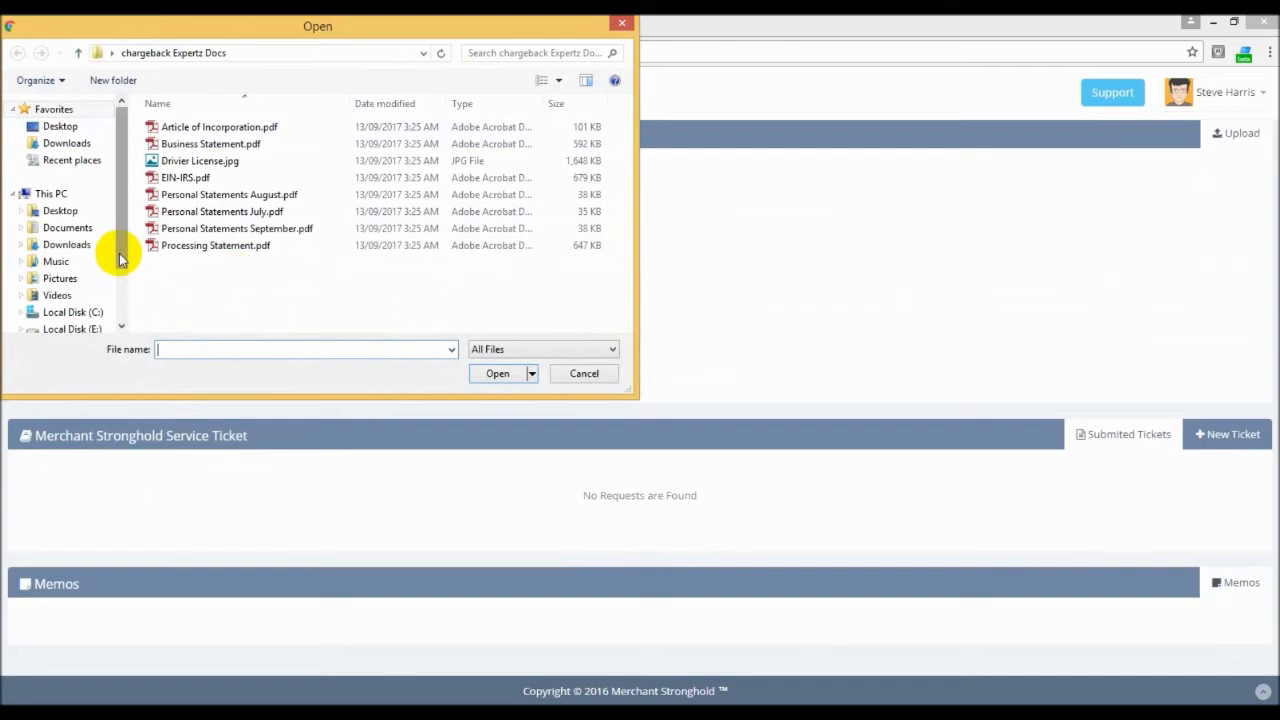
left_click(208, 146)
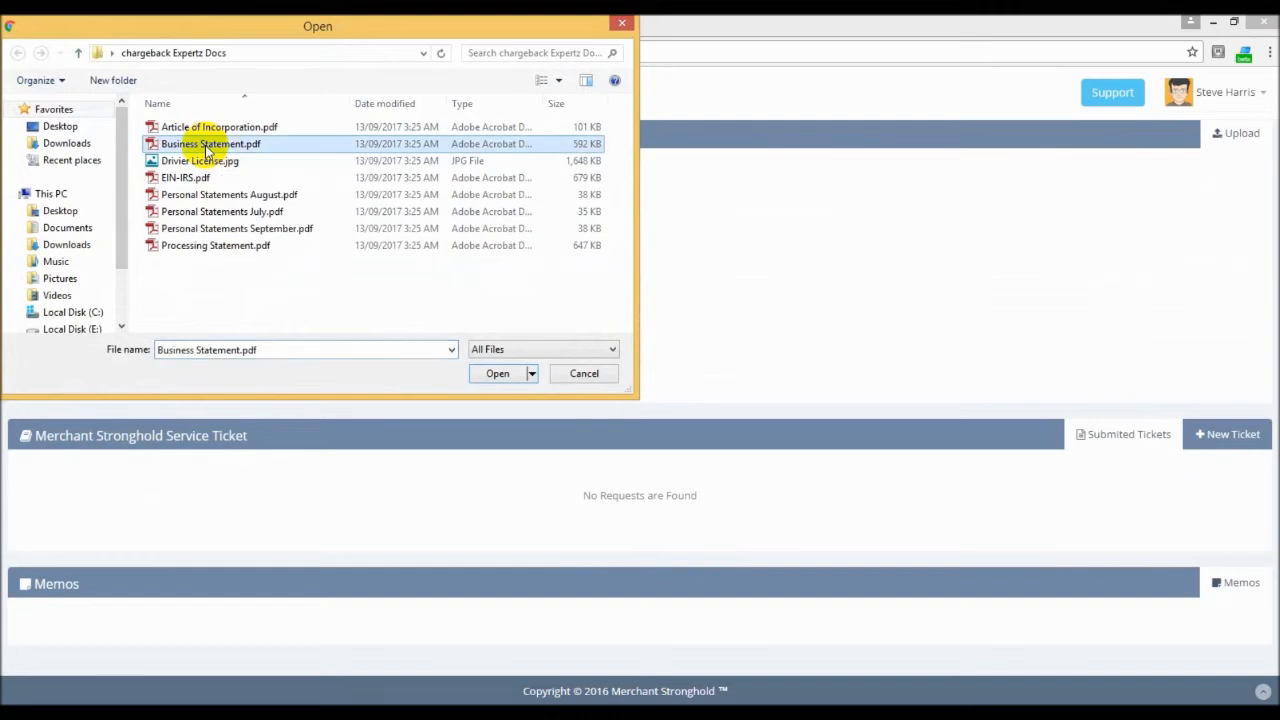
left_click(495, 375)
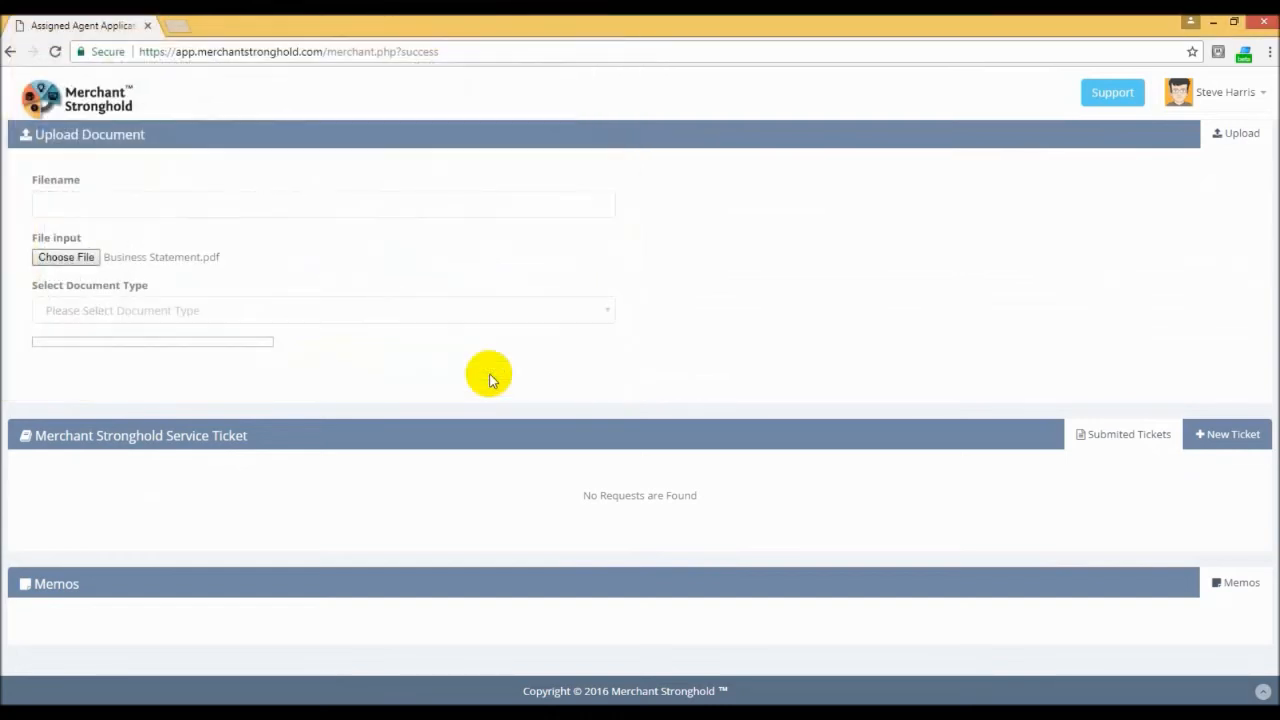
Step: Name the upload Business bank Statements, set its document type to Business Bank Statement, and submit it
left_click(100, 203)
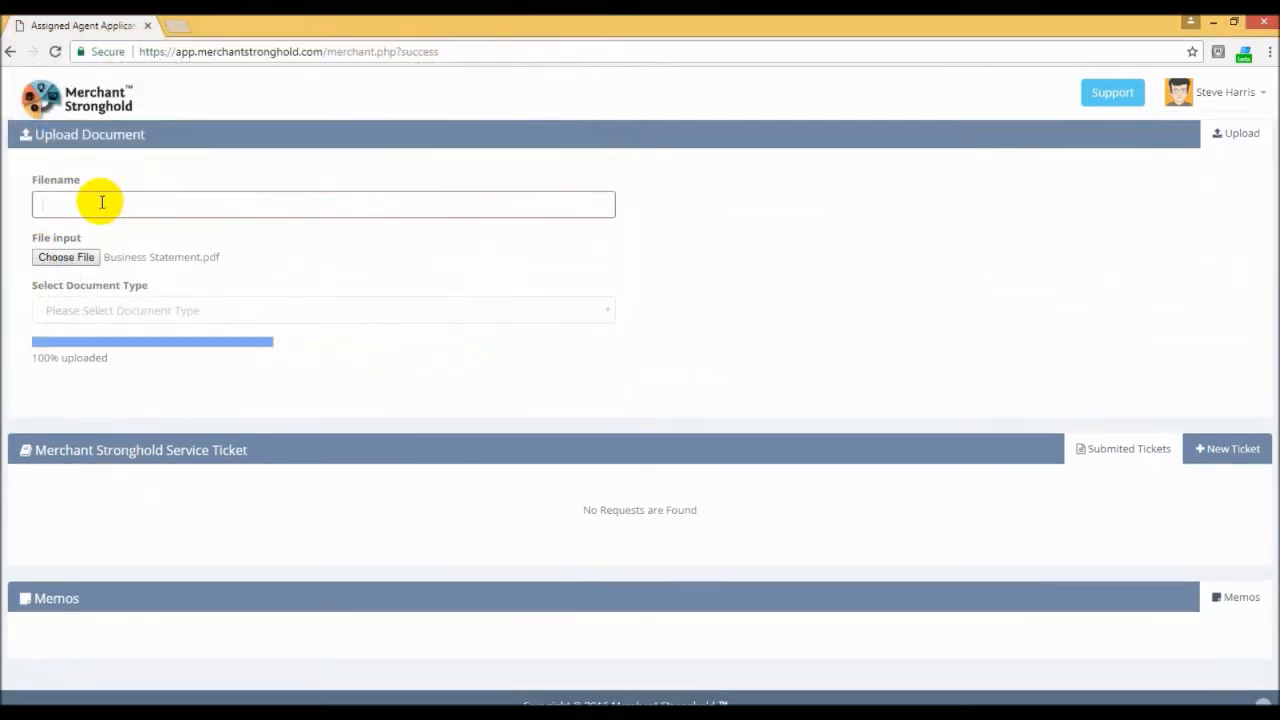
type("Business bank Statements")
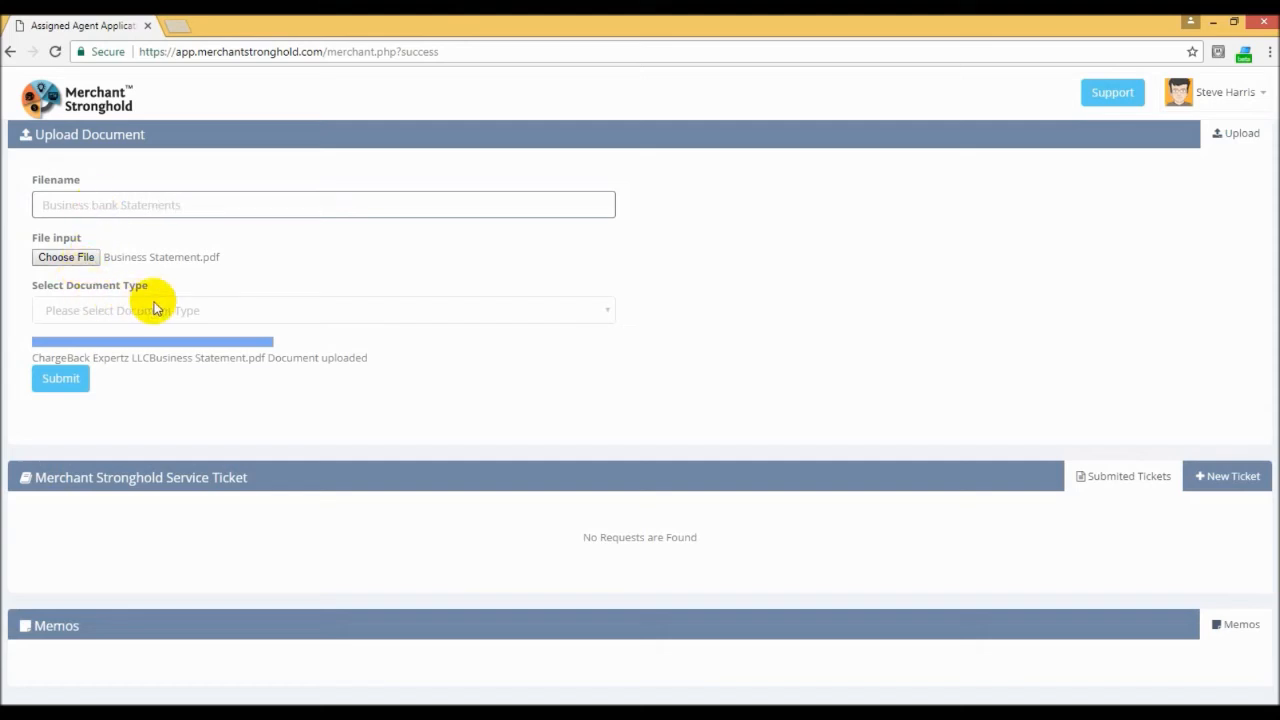
left_click(203, 310)
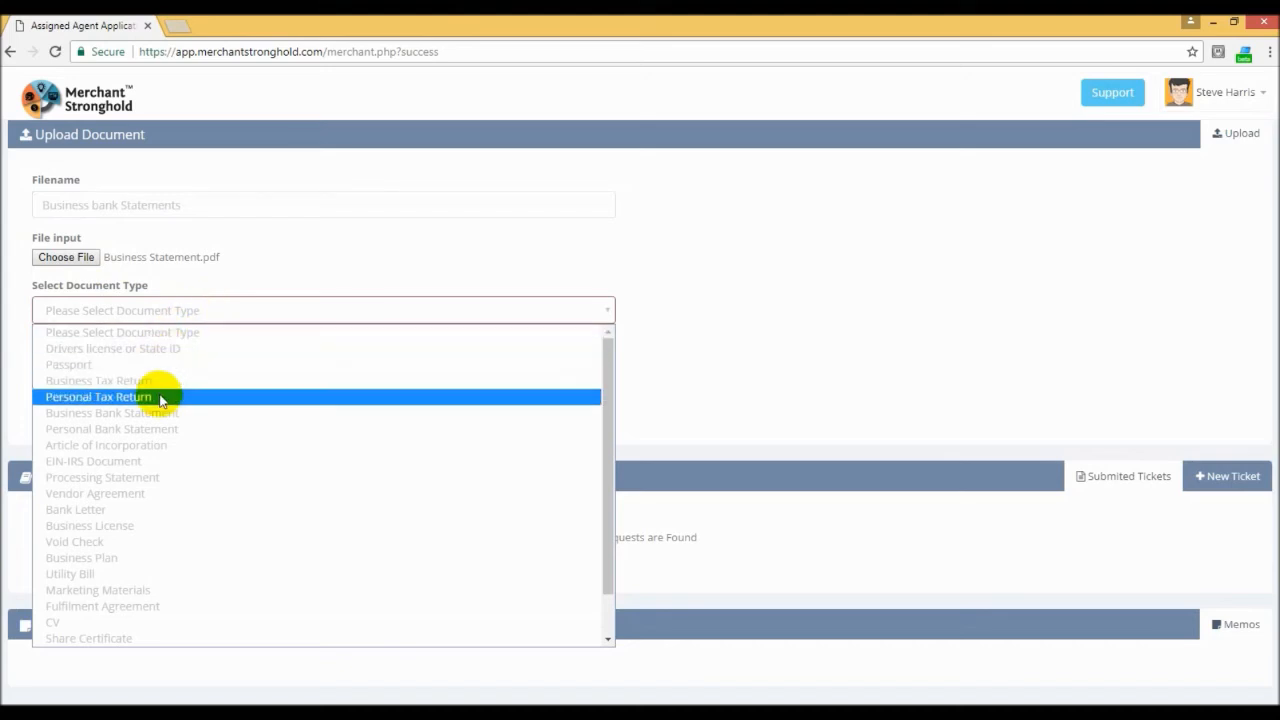
left_click(124, 418)
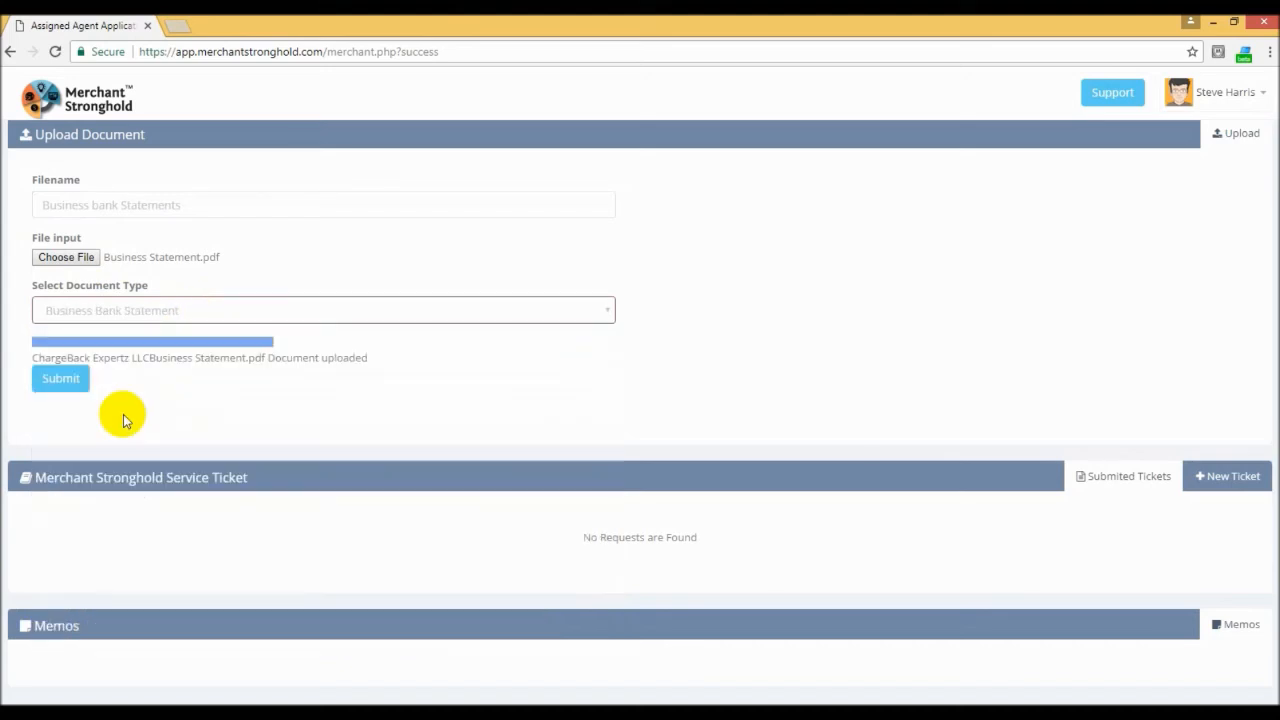
left_click(58, 382)
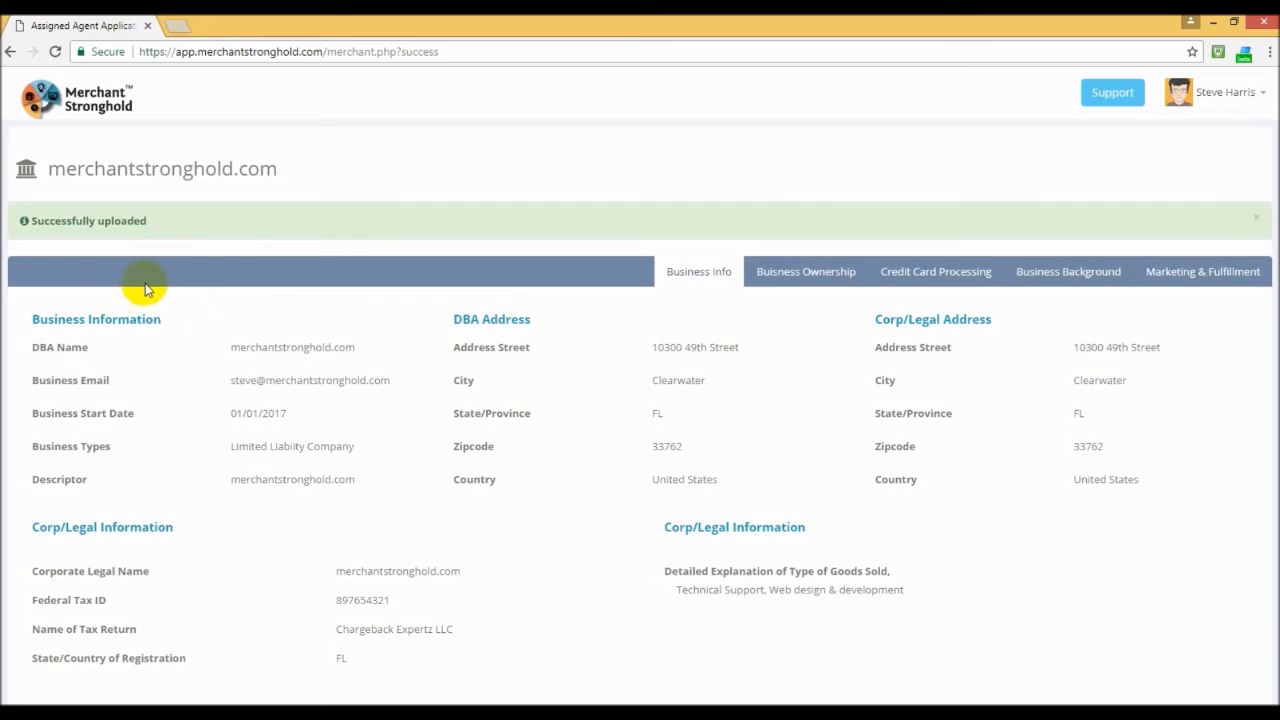
Step: Choose Drivier License.jpg from the chargeback Expertz Docs folder as the next document to upload
scroll(146, 289, "down", 8)
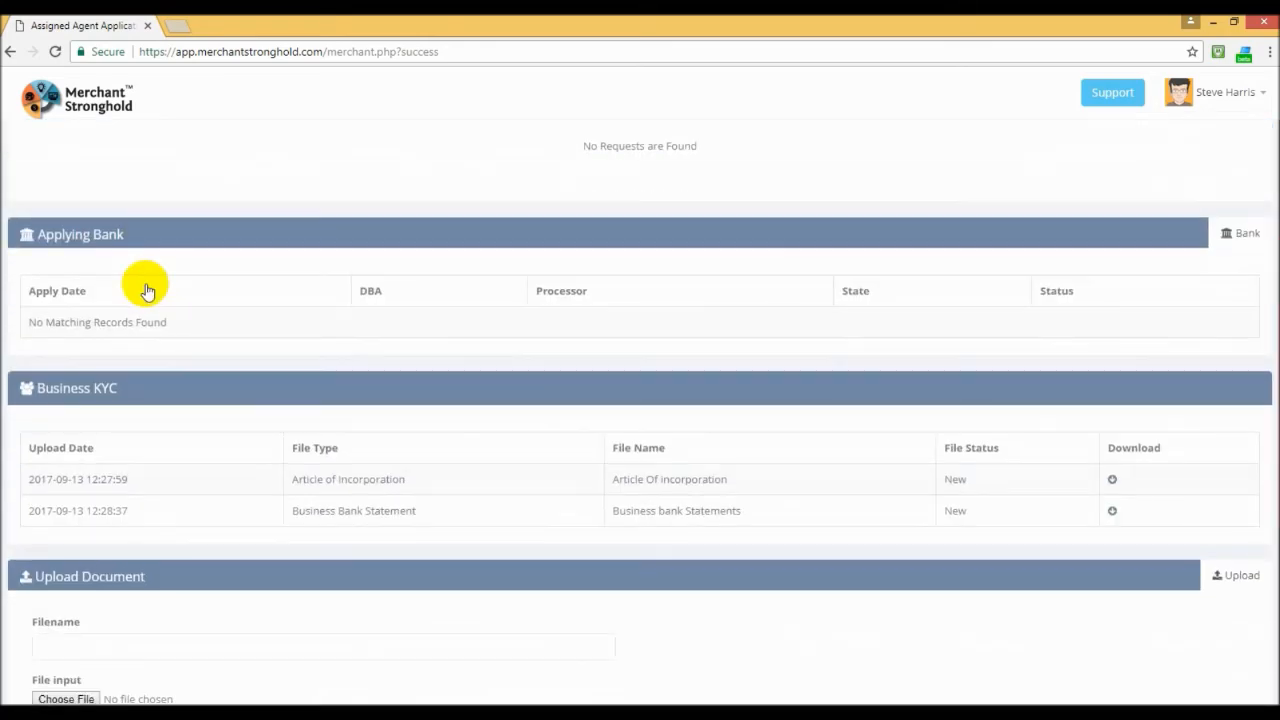
scroll(146, 289, "down", 1)
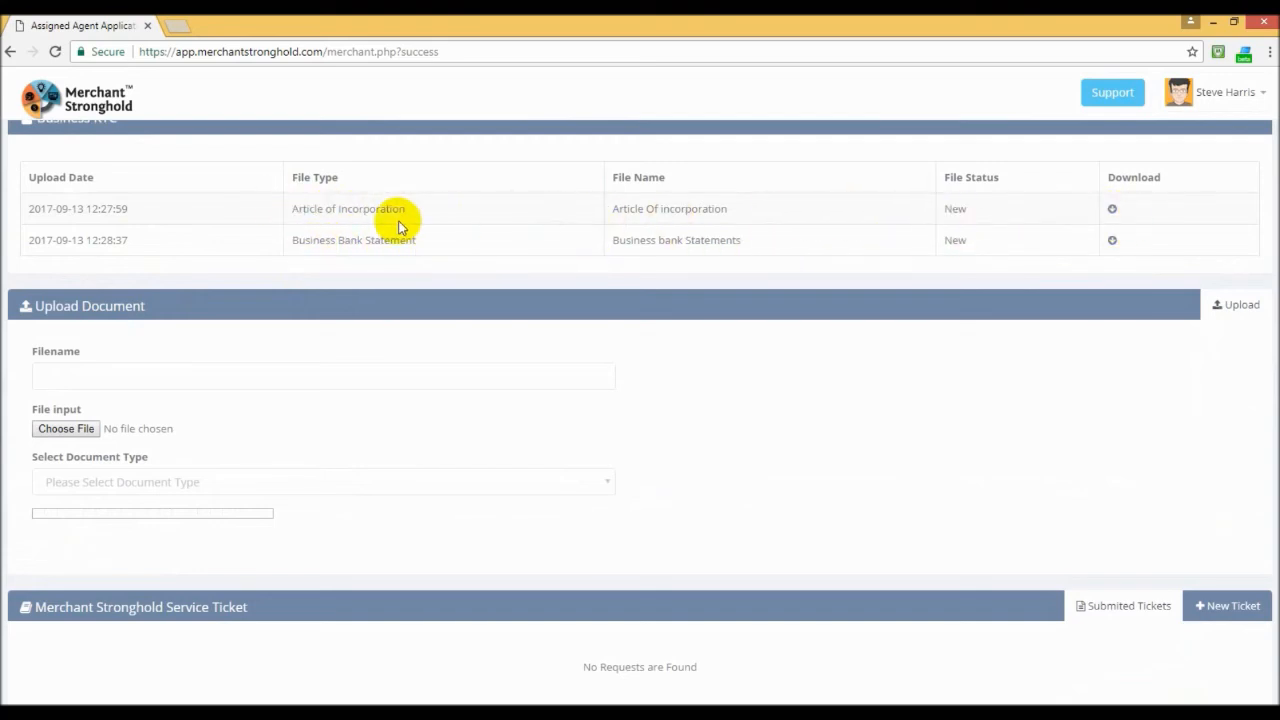
left_click(63, 430)
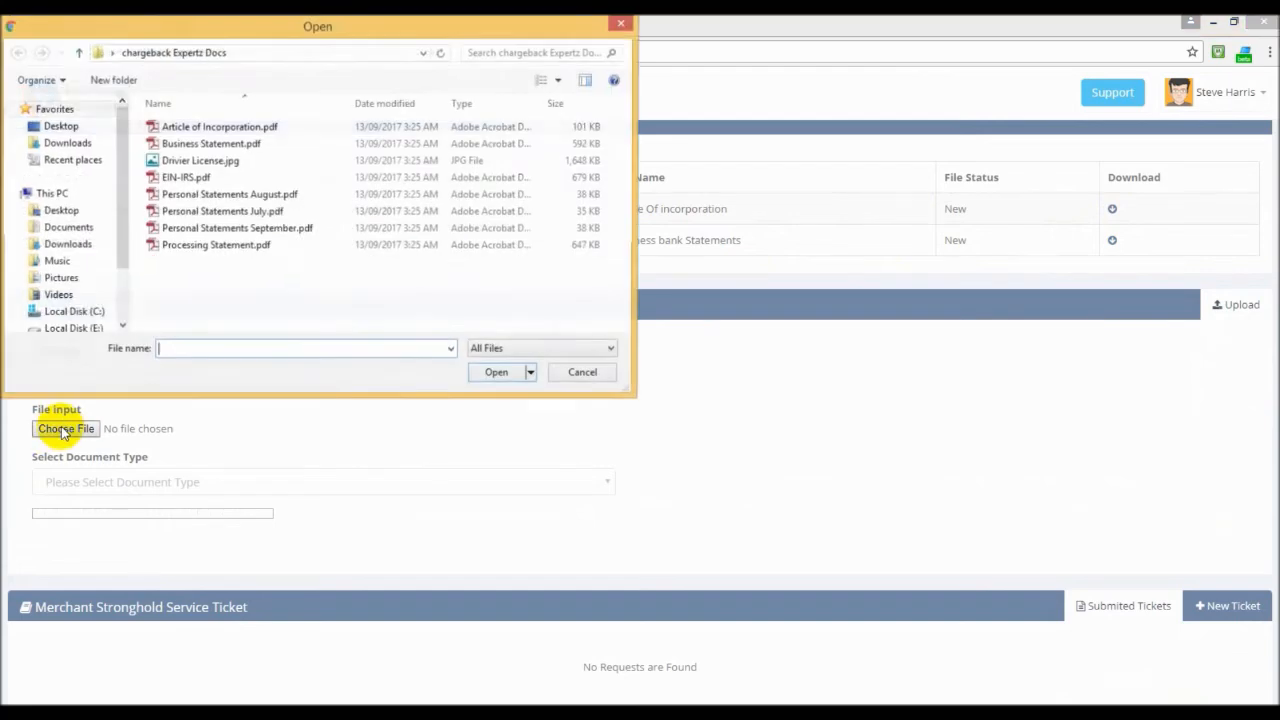
left_click(199, 161)
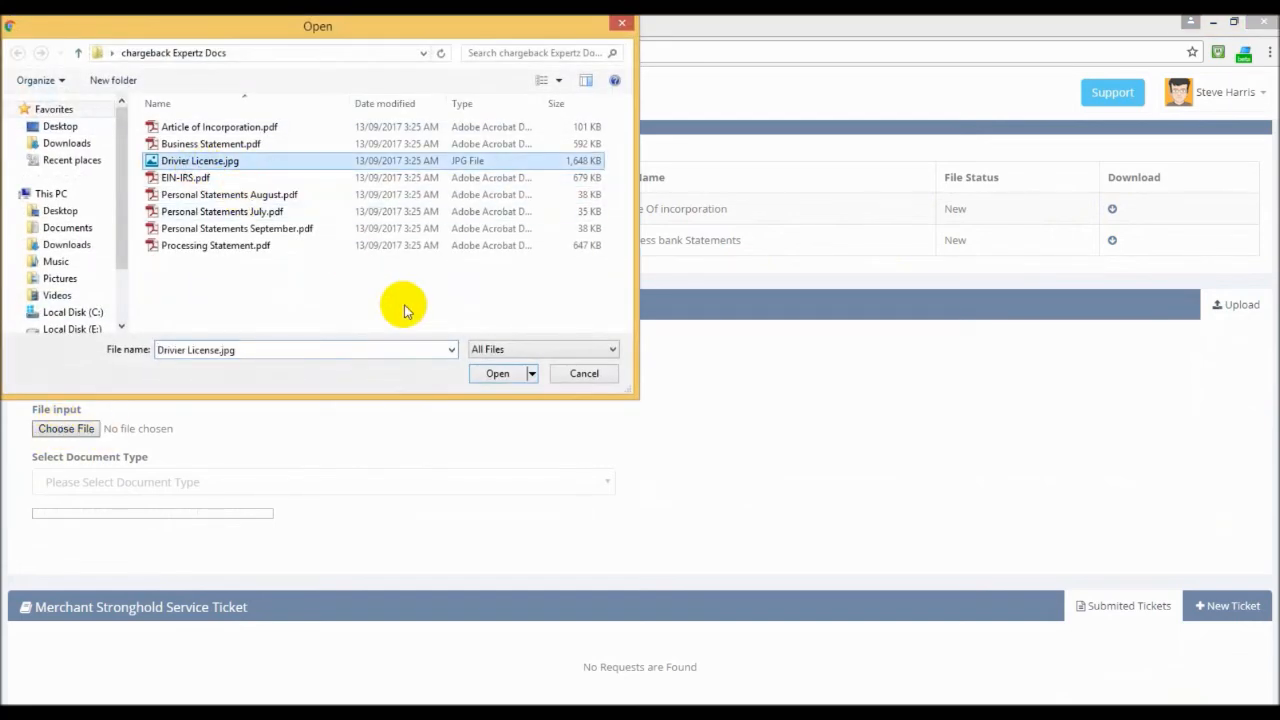
left_click(494, 373)
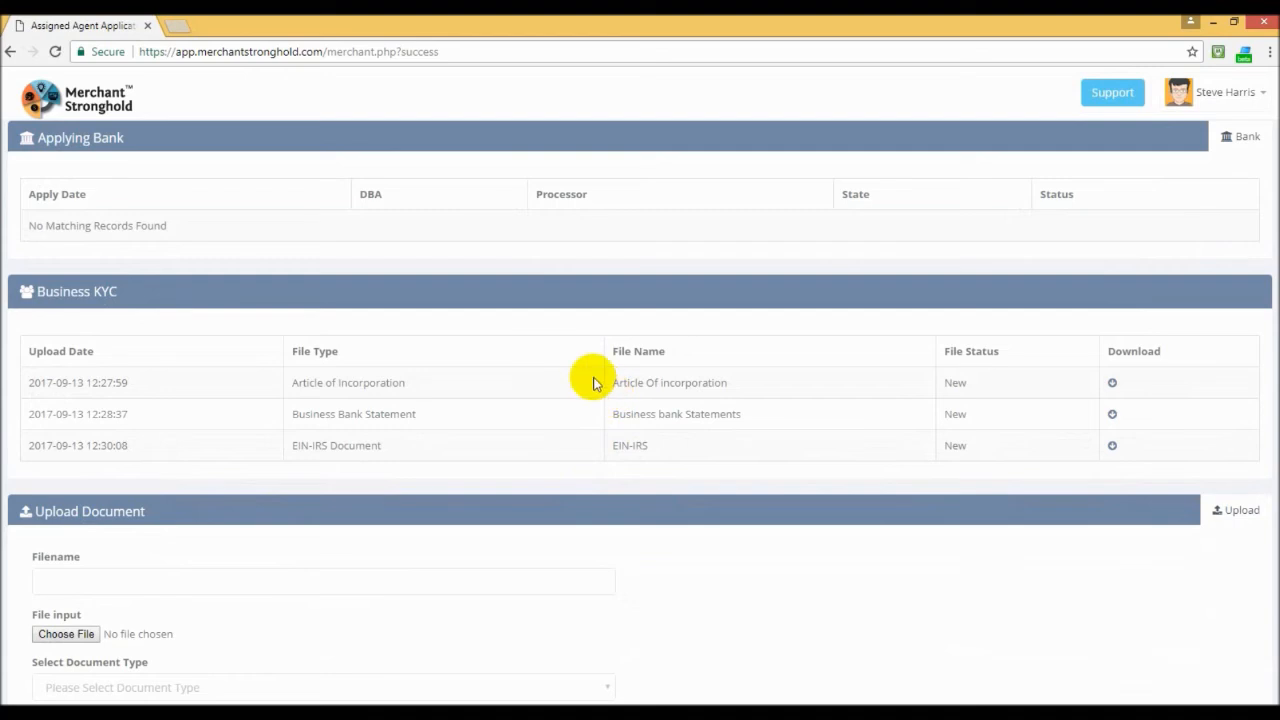
Step: Review the rest of the application page below the Business KYC list, and log out of the merchant account
scroll(596, 385, "down", 3)
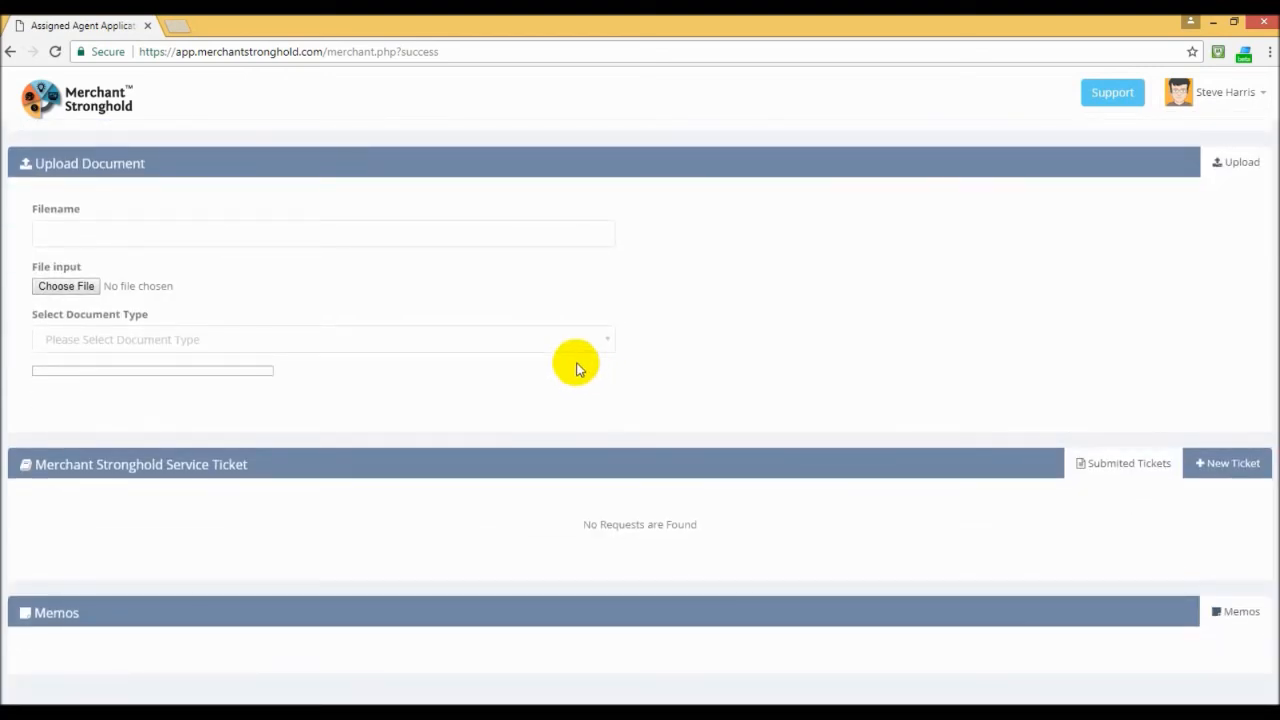
scroll(576, 369, "down", 1)
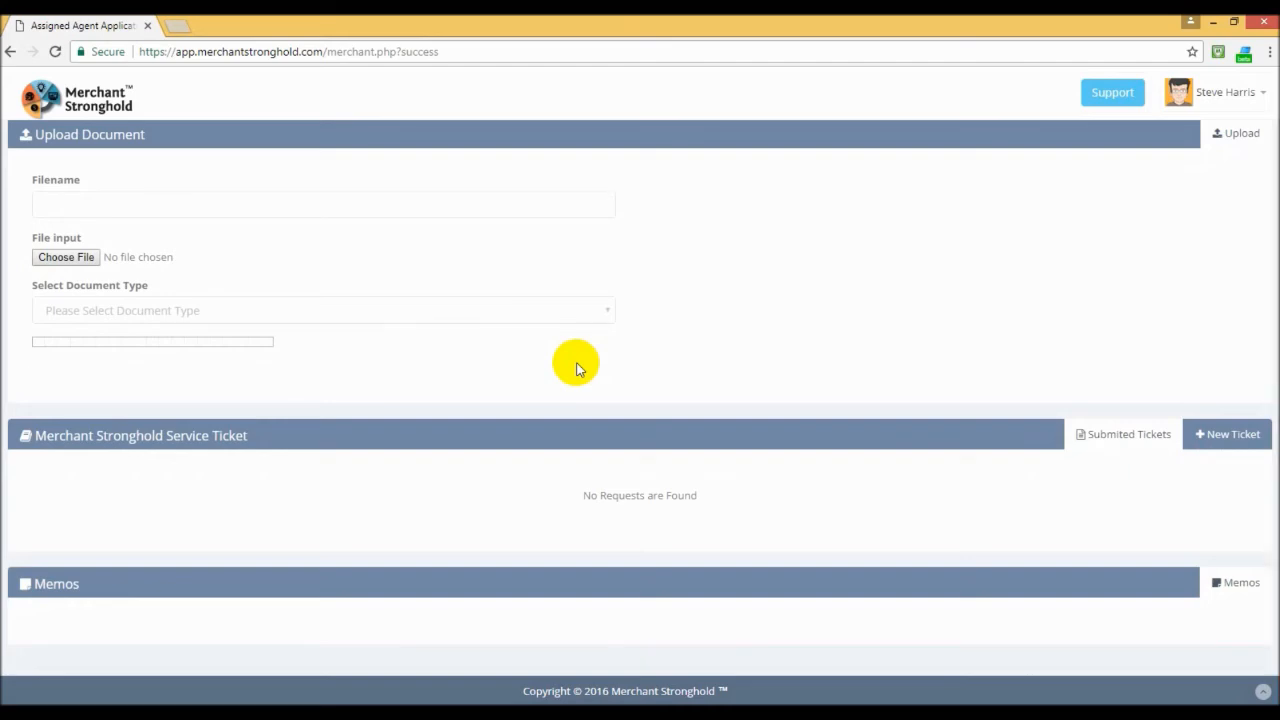
scroll(576, 369, "up", 15)
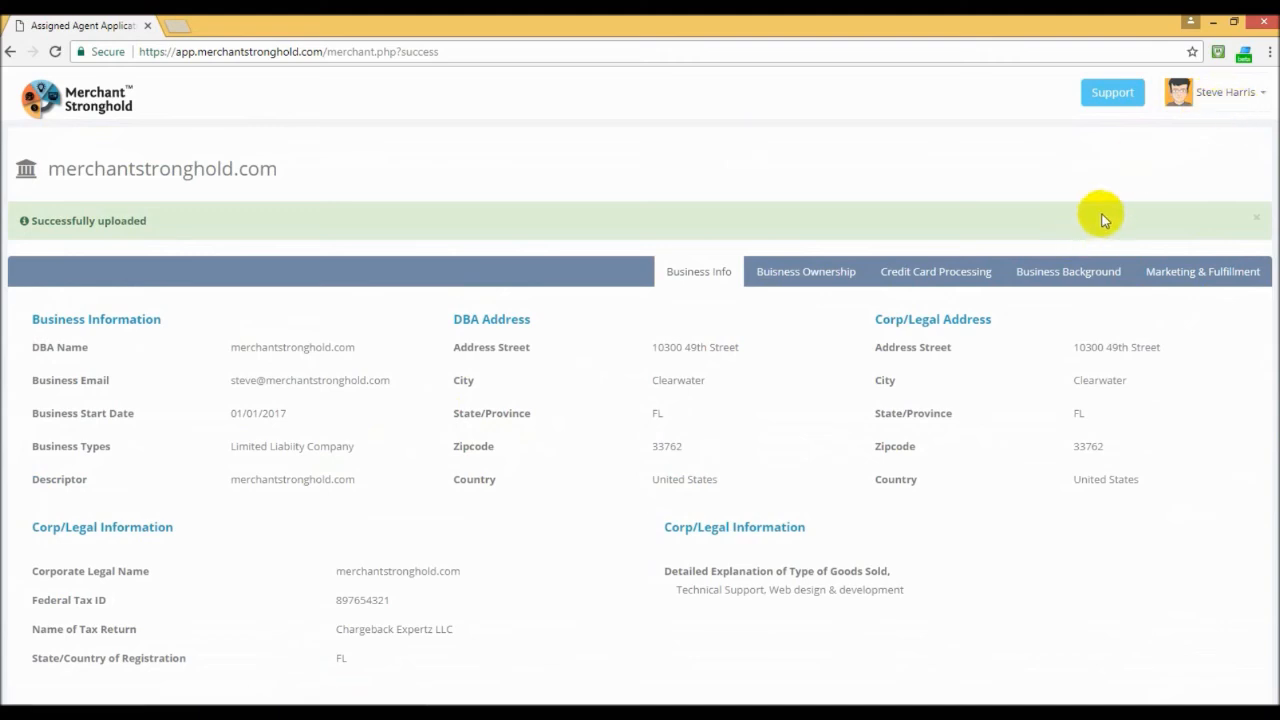
left_click(1262, 100)
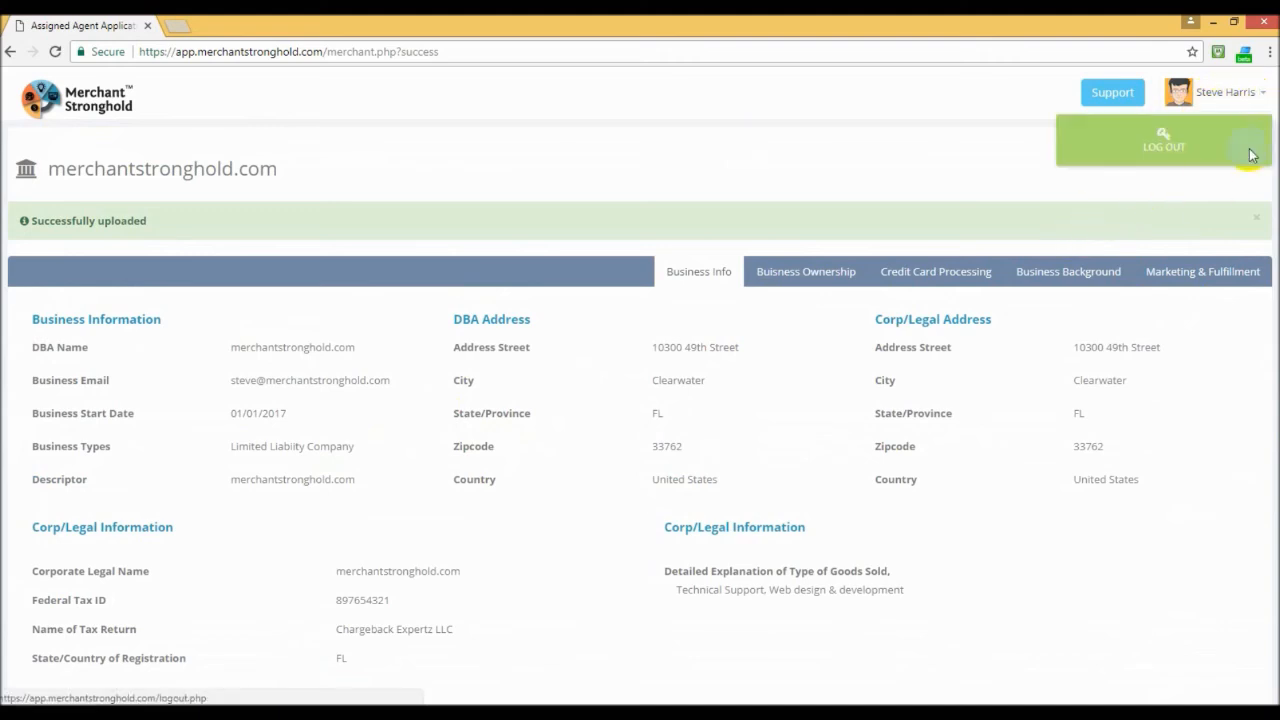
left_click(1164, 147)
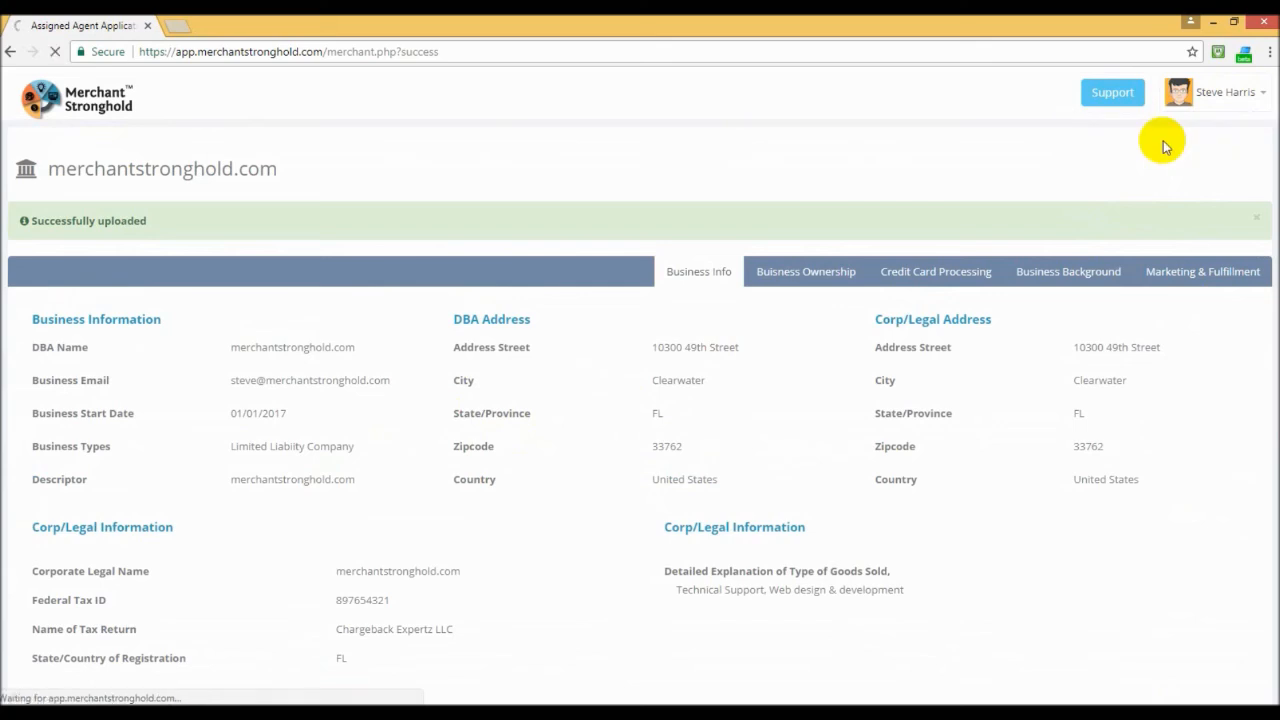